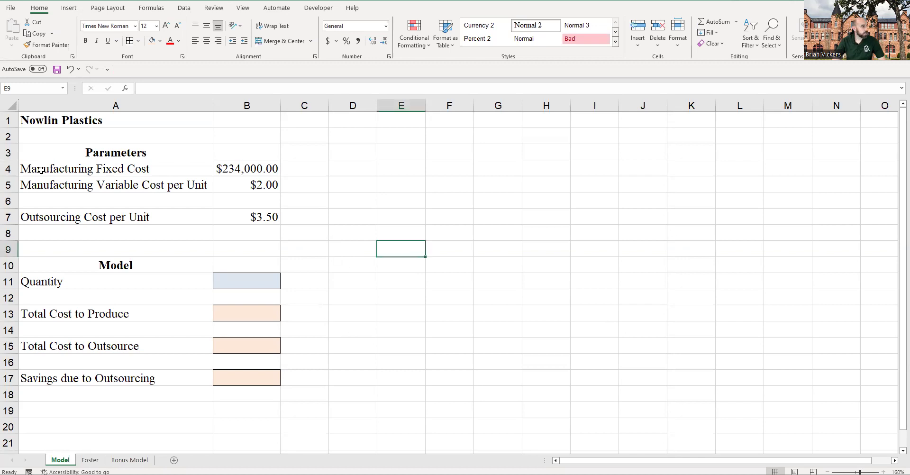
{"action": "left_click", "coordinate": [63, 119]}
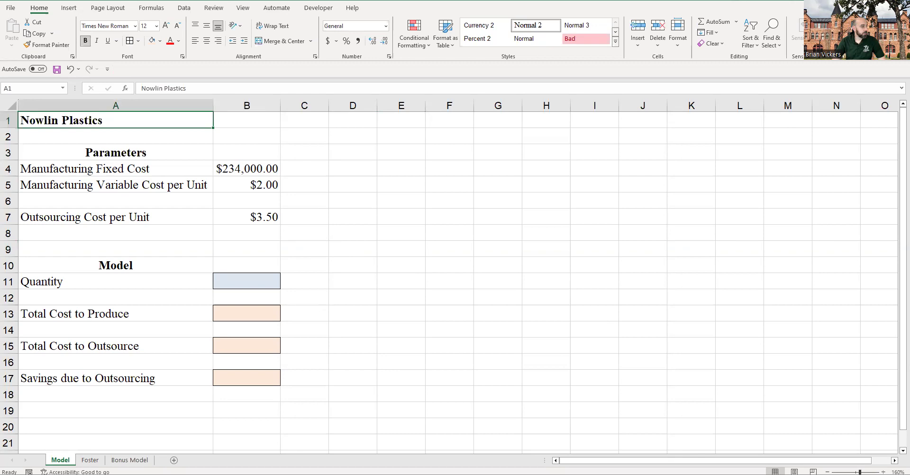
{"action": "key", "text": "alt+h"}
{"action": "key", "text": "o"}
{"action": "key", "text": "r"}
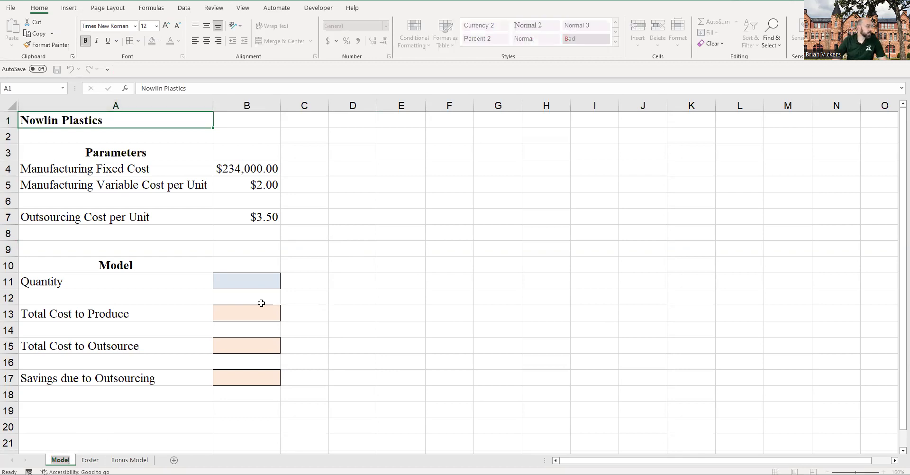
{"action": "left_click", "coordinate": [291, 264]}
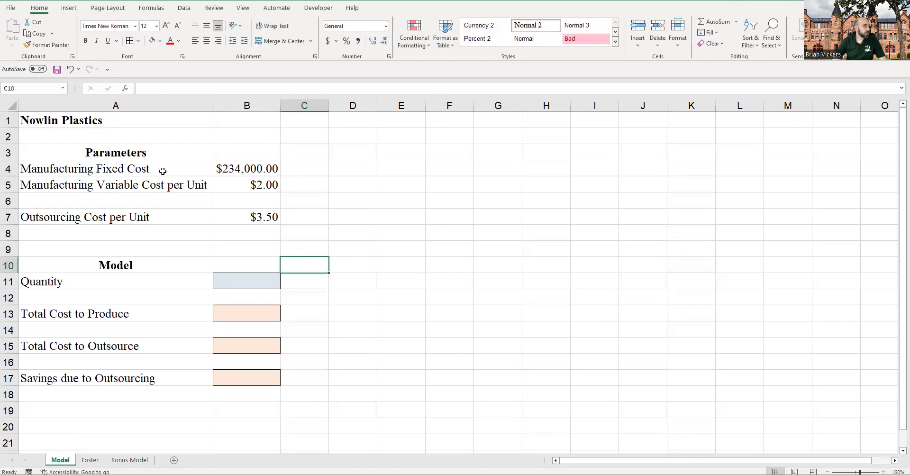
- Examine the manufacturing fixed cost, the manufacturing variable cost per unit and the outsourcing cost per unit in the Parameters section
{"action": "left_click", "coordinate": [241, 165]}
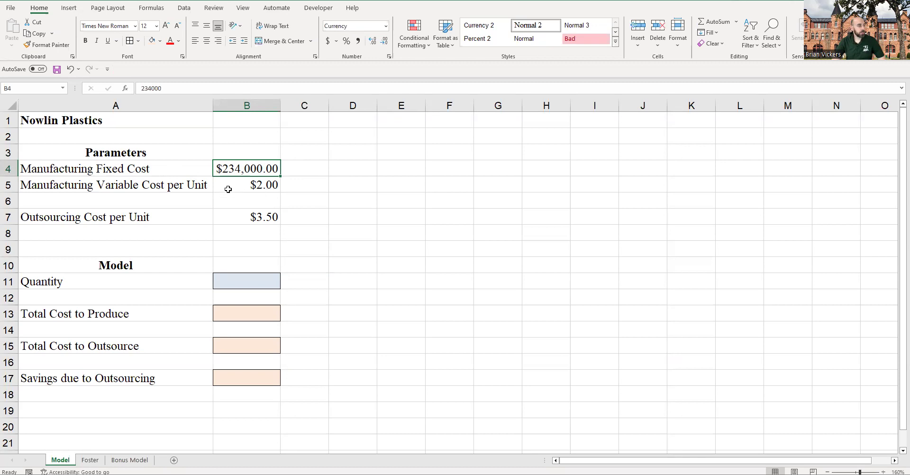
{"action": "left_click", "coordinate": [196, 186]}
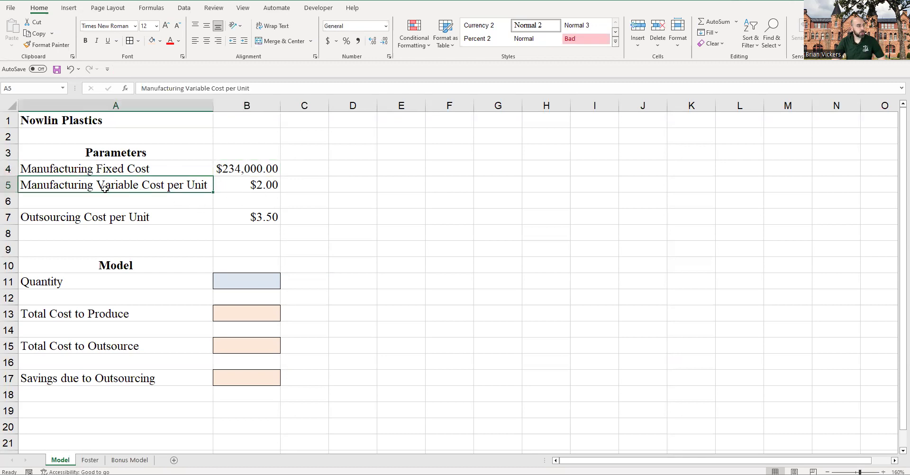
{"action": "left_click", "coordinate": [238, 187]}
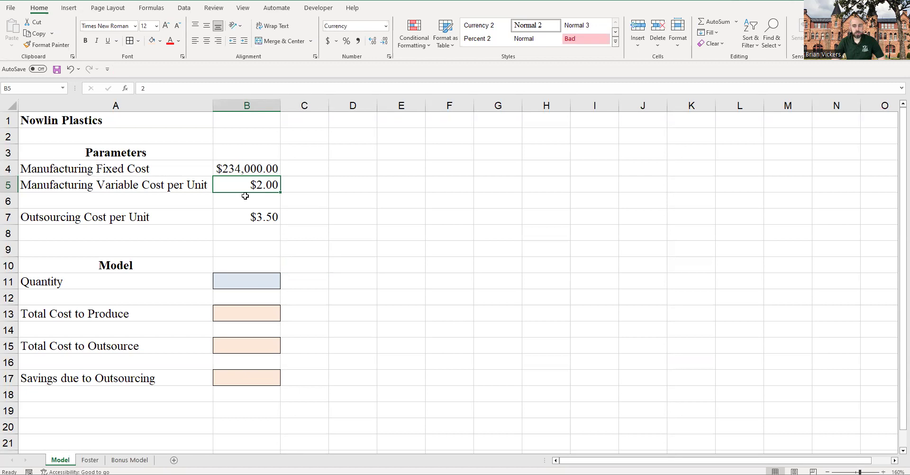
{"action": "left_click", "coordinate": [158, 218]}
{"action": "left_click", "coordinate": [241, 217]}
{"action": "left_click", "coordinate": [145, 218]}
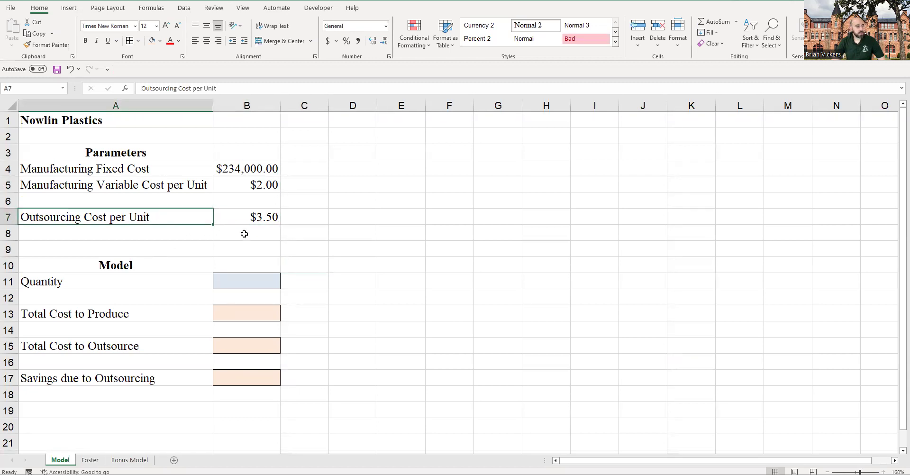
{"action": "left_click", "coordinate": [254, 221]}
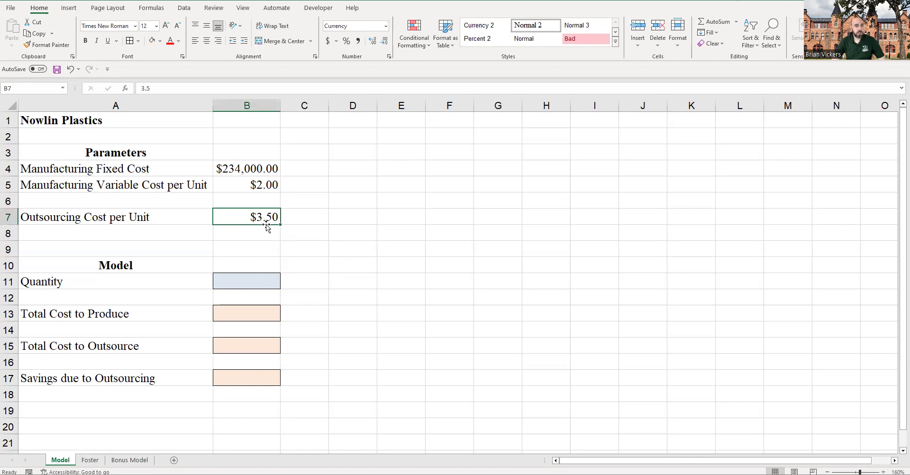
{"action": "left_click_drag", "start_coordinate": [159, 216], "coordinate": [229, 214]}
{"action": "left_click_drag", "start_coordinate": [176, 172], "coordinate": [233, 184]}
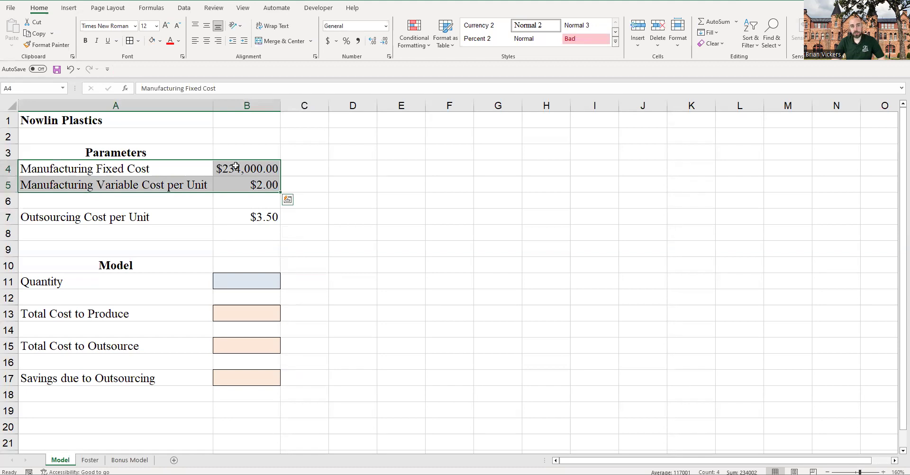
{"action": "left_click", "coordinate": [236, 167]}
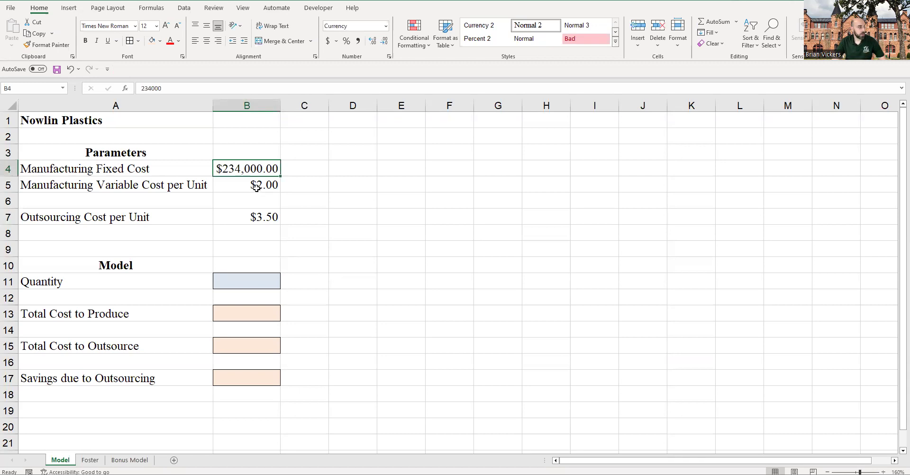
- Examine the Quantity input cell and the cells for total production cost, total outsourcing cost and savings in the Model section
{"action": "left_click", "coordinate": [245, 288]}
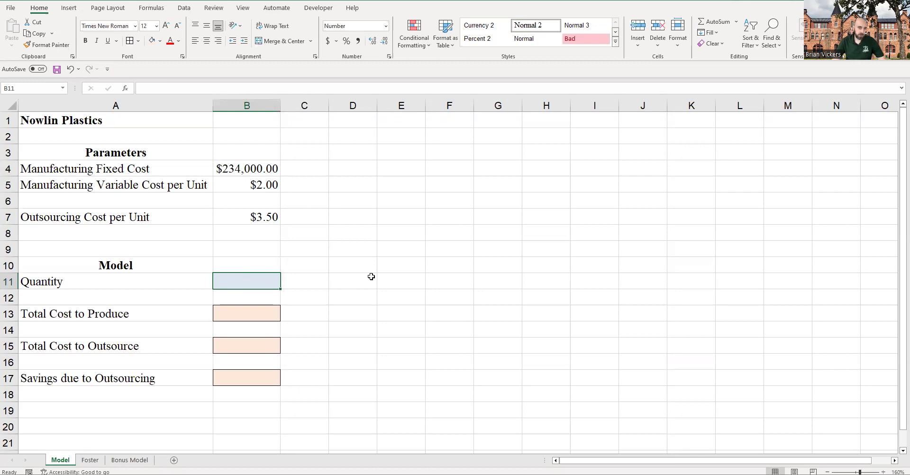
{"action": "left_click", "coordinate": [254, 314]}
{"action": "left_click", "coordinate": [261, 284]}
{"action": "left_click", "coordinate": [253, 347]}
{"action": "left_click", "coordinate": [253, 313]}
{"action": "left_click", "coordinate": [252, 282]}
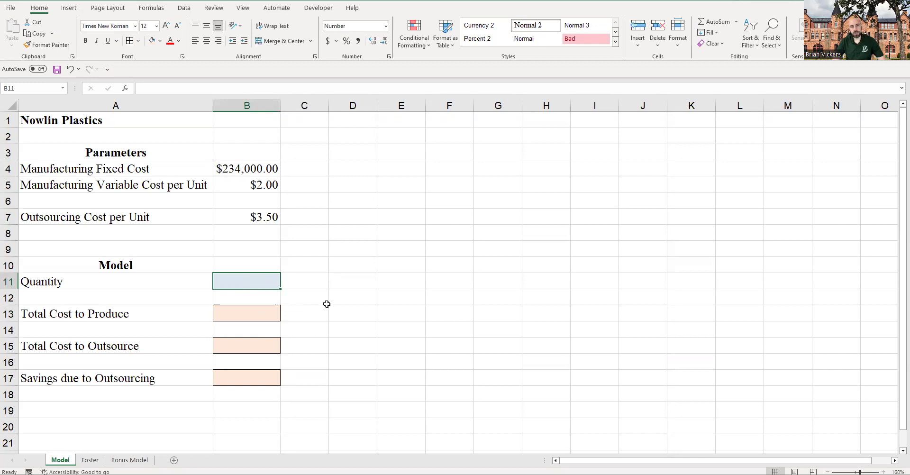
{"action": "left_click", "coordinate": [256, 377]}
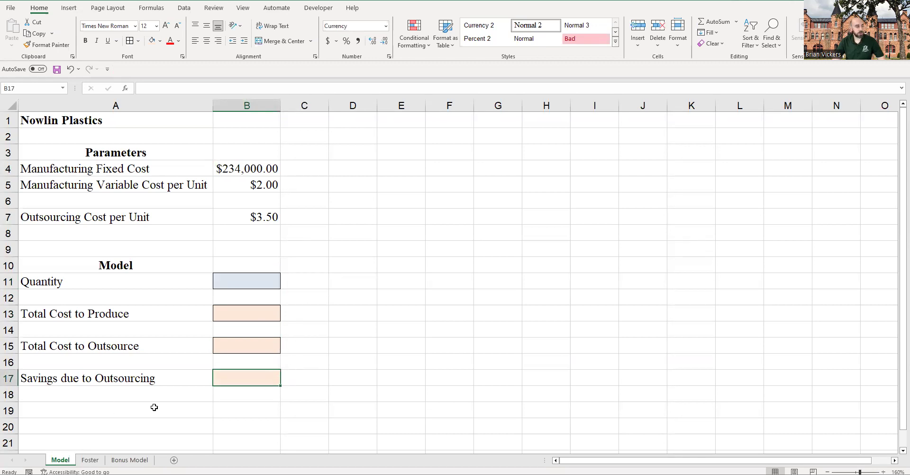
{"action": "left_click", "coordinate": [120, 384]}
- Compare the outsourcing cost per unit in B7 with the manufacturing variable cost per unit in B5
{"action": "left_click", "coordinate": [255, 218]}
{"action": "left_click", "coordinate": [266, 189]}
{"action": "left_click", "coordinate": [268, 216]}
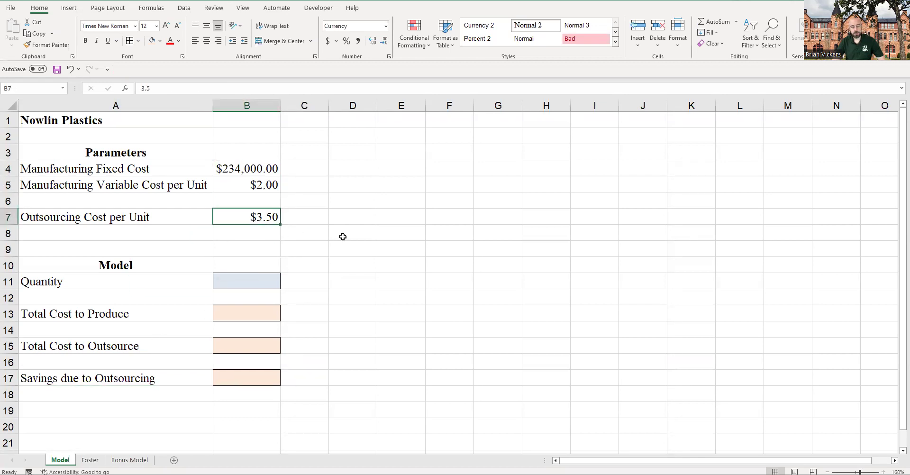
{"action": "left_click", "coordinate": [129, 188]}
{"action": "left_click", "coordinate": [143, 218]}
{"action": "left_click", "coordinate": [261, 186]}
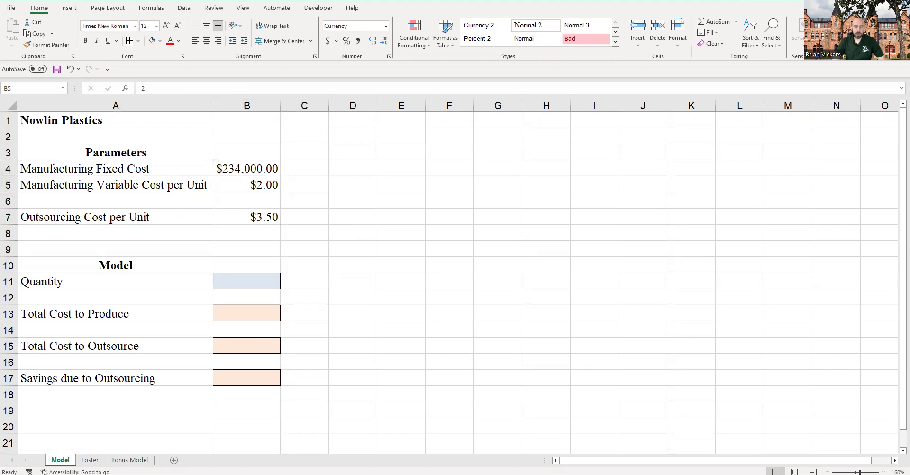
{"action": "key", "text": "alt+Tab"}
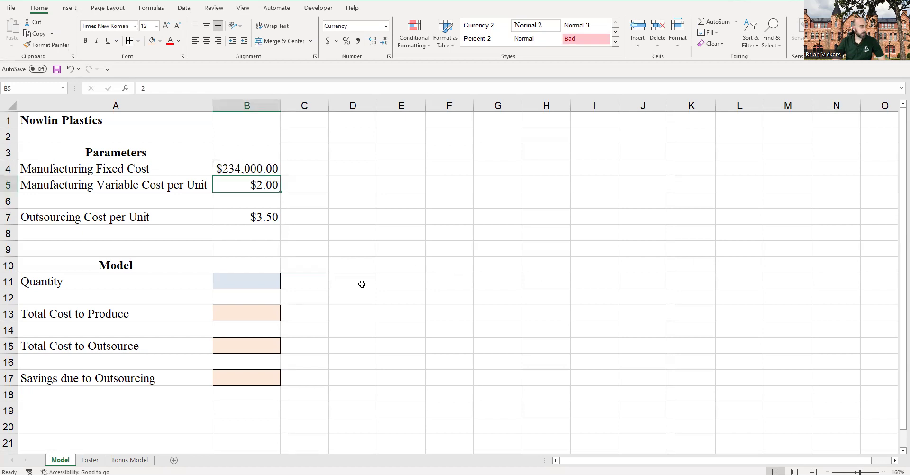
{"action": "left_click", "coordinate": [327, 268]}
{"action": "left_click", "coordinate": [243, 277]}
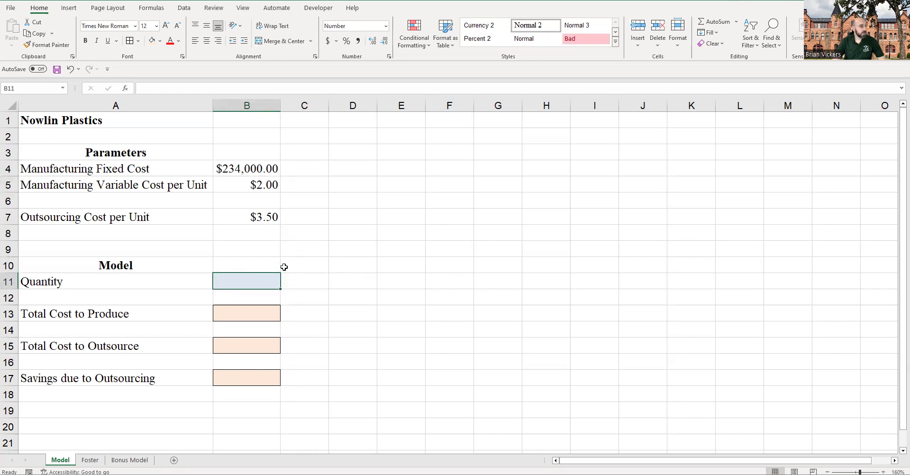
{"action": "left_click", "coordinate": [235, 300]}
{"action": "left_click", "coordinate": [223, 281]}
{"action": "left_click", "coordinate": [185, 164]}
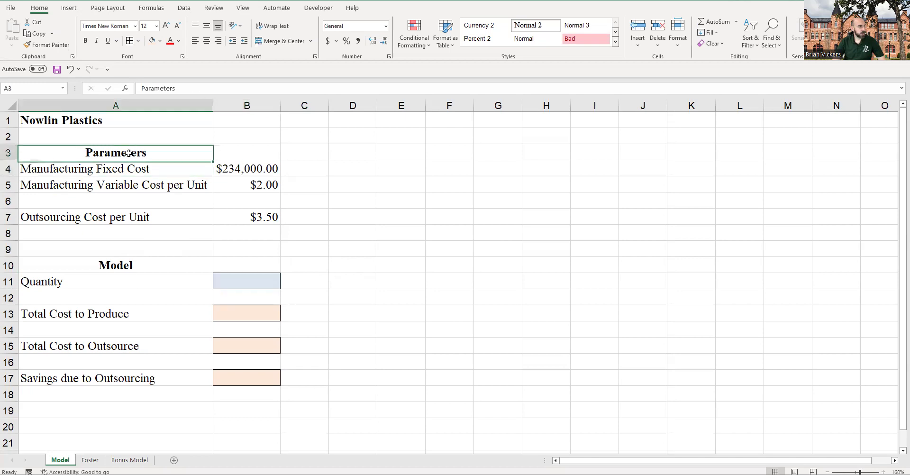
{"action": "left_click", "coordinate": [157, 185]}
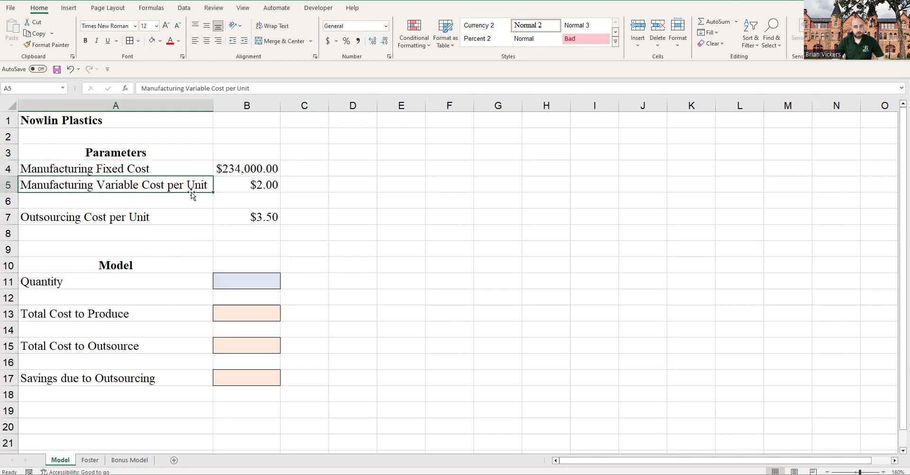
- Fill the parameter values in B4:B5 and B7 with a light tint of the dark blue theme color
{"action": "left_click", "coordinate": [237, 171]}
{"action": "left_click", "coordinate": [249, 185], "text": "shift"}
{"action": "left_click", "coordinate": [254, 213], "text": "ctrl"}
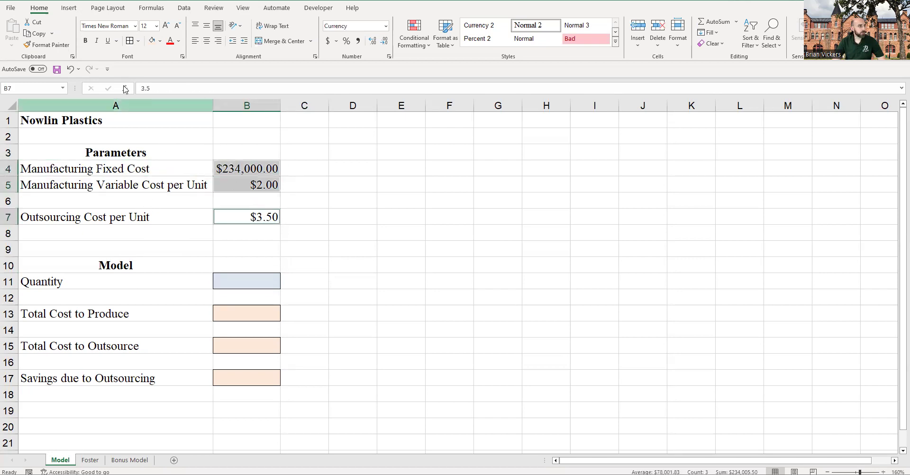
{"action": "left_click", "coordinate": [160, 42]}
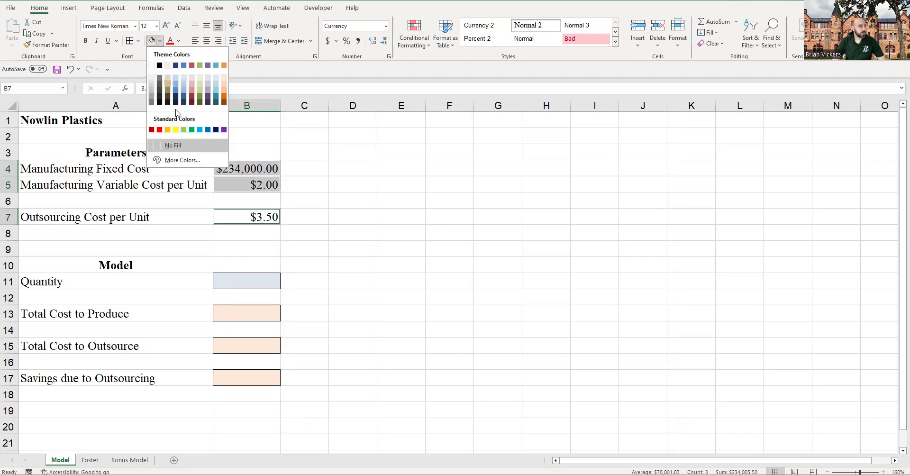
{"action": "left_click", "coordinate": [176, 83]}
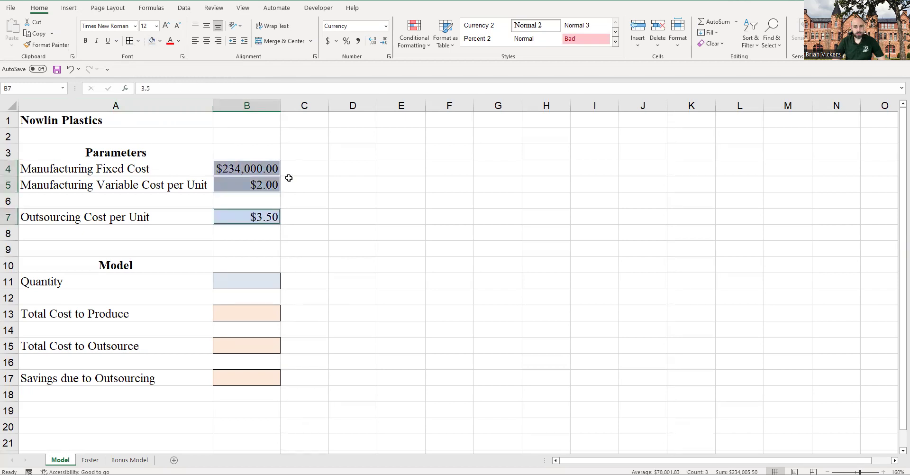
{"action": "left_click", "coordinate": [261, 167]}
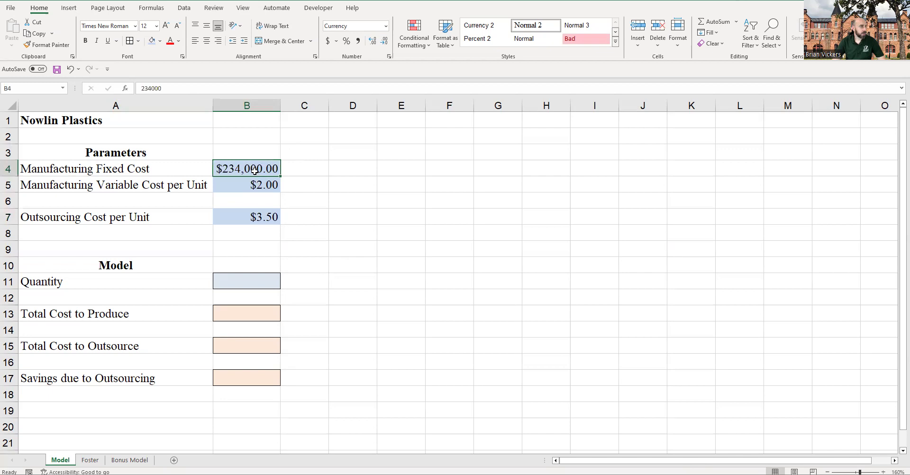
- Fill the parameter values in B4:B5 and B7 with the pale blue that matches the Quantity input cell B11
{"action": "left_click_drag", "start_coordinate": [256, 185], "coordinate": [256, 169]}
{"action": "left_click", "coordinate": [259, 215], "text": "ctrl"}
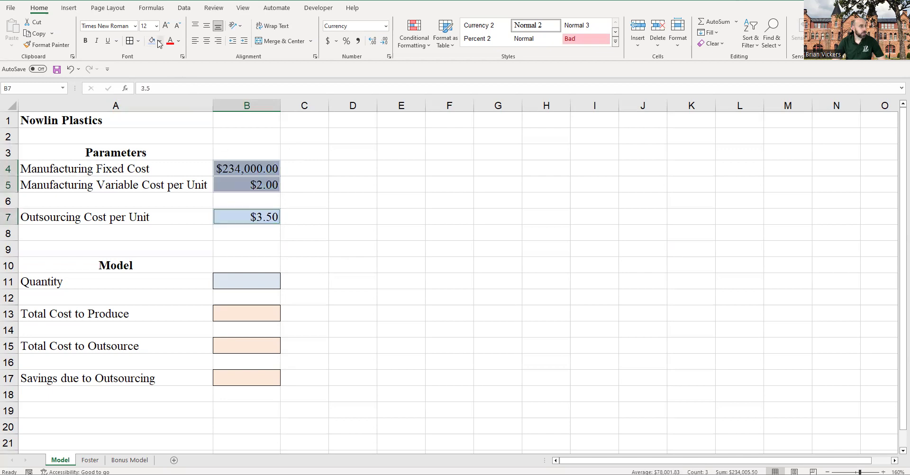
{"action": "left_click", "coordinate": [160, 41]}
{"action": "left_click", "coordinate": [186, 83]}
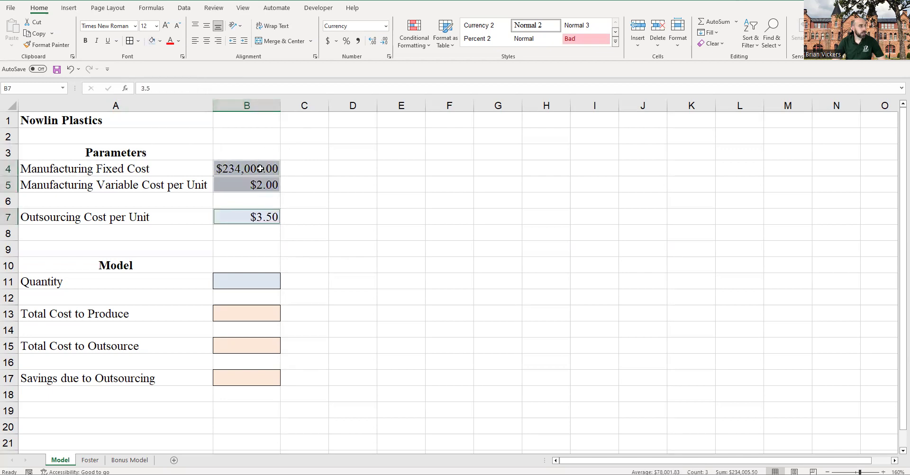
{"action": "left_click", "coordinate": [308, 187]}
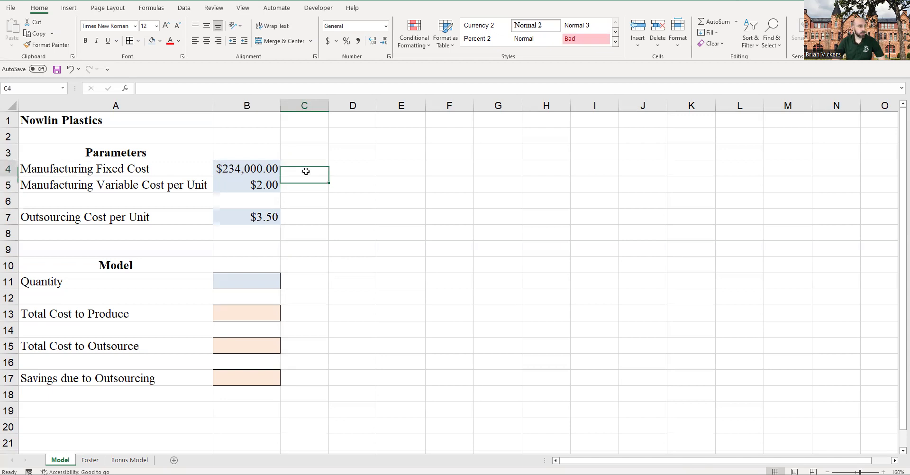
- Review the blue input cells for the costs and Quantity and the orange calculated cells B13, B15 and B17
{"action": "left_click", "coordinate": [271, 171]}
{"action": "left_click", "coordinate": [277, 183]}
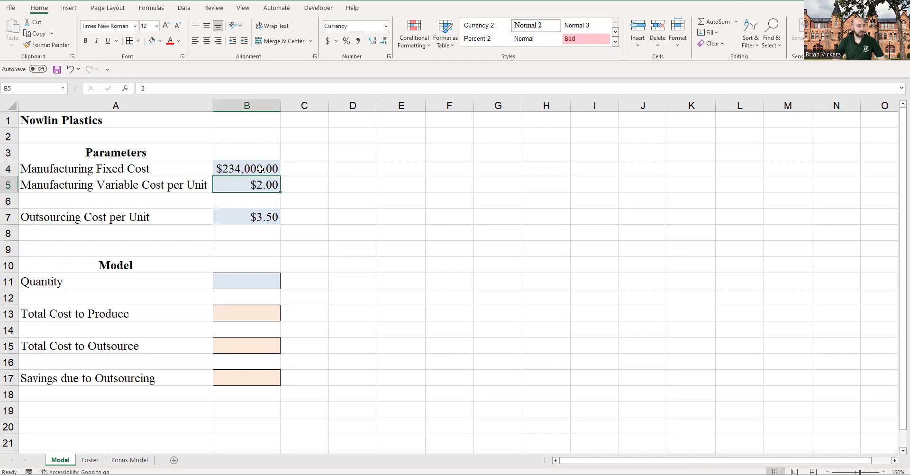
{"action": "left_click", "coordinate": [261, 312]}
{"action": "left_click", "coordinate": [246, 345]}
{"action": "left_click", "coordinate": [250, 378]}
{"action": "left_click", "coordinate": [268, 314]}
{"action": "left_click", "coordinate": [269, 343]}
{"action": "left_click", "coordinate": [273, 378]}
{"action": "left_click", "coordinate": [261, 313]}
{"action": "left_click", "coordinate": [257, 345]}
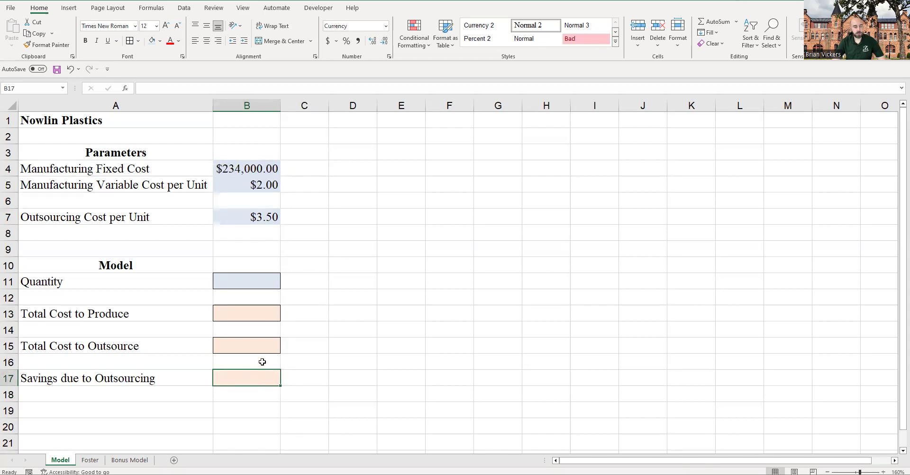
{"action": "left_click", "coordinate": [246, 286]}
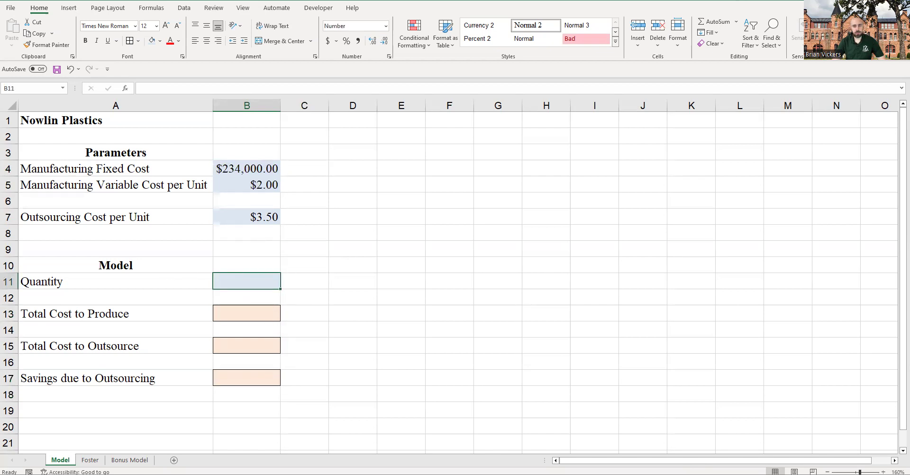
{"action": "left_click", "coordinate": [138, 283]}
{"action": "left_click", "coordinate": [238, 287]}
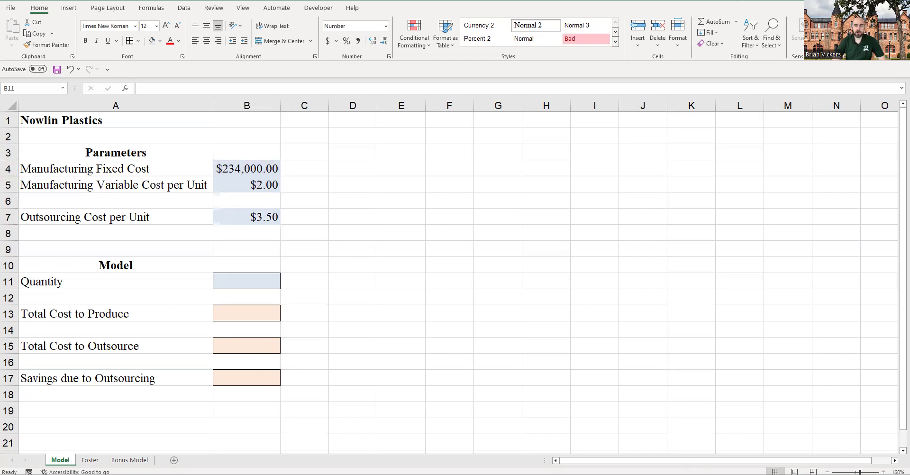
- Switch to the problem set workbook, compare the Number of Nonmember Registrants cells B19 and E20 on Problems 3 & 4, and return to Nowlin Plastics
{"action": "key", "text": "alt+Tab"}
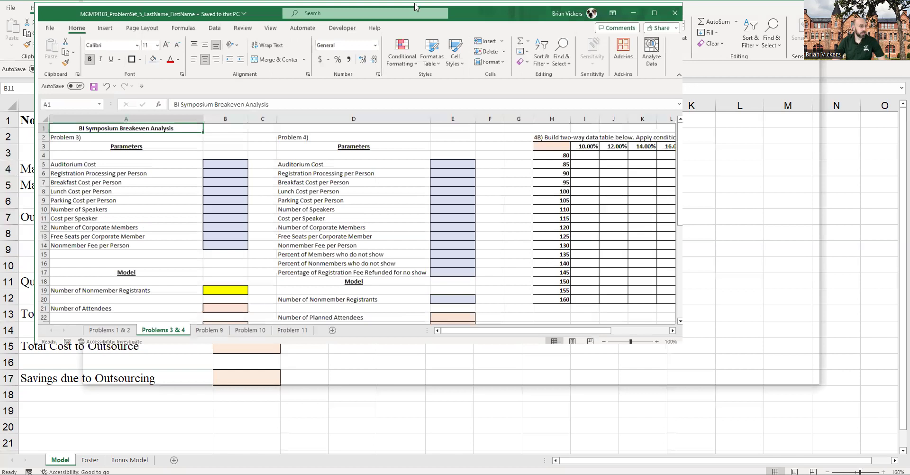
{"action": "key", "text": "super+Up"}
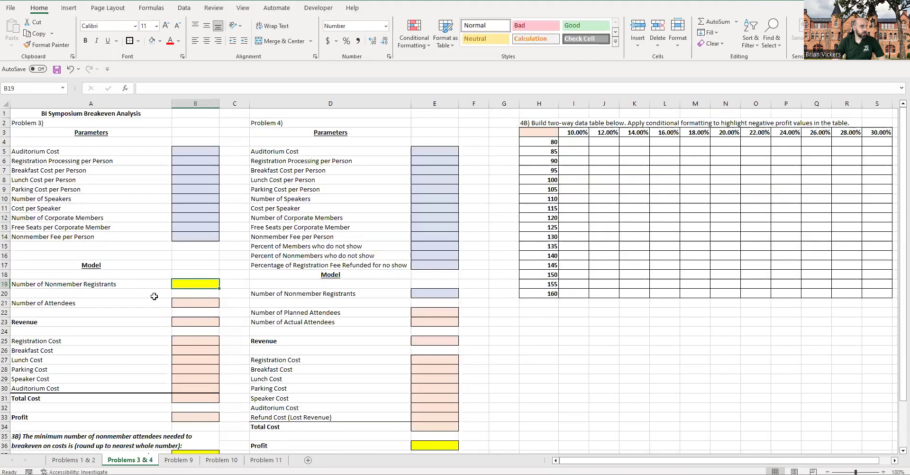
{"action": "left_click", "coordinate": [116, 285]}
{"action": "left_click", "coordinate": [432, 293]}
{"action": "left_click", "coordinate": [204, 282]}
{"action": "left_click", "coordinate": [428, 295]}
{"action": "left_click", "coordinate": [203, 283]}
{"action": "left_click", "coordinate": [433, 294]}
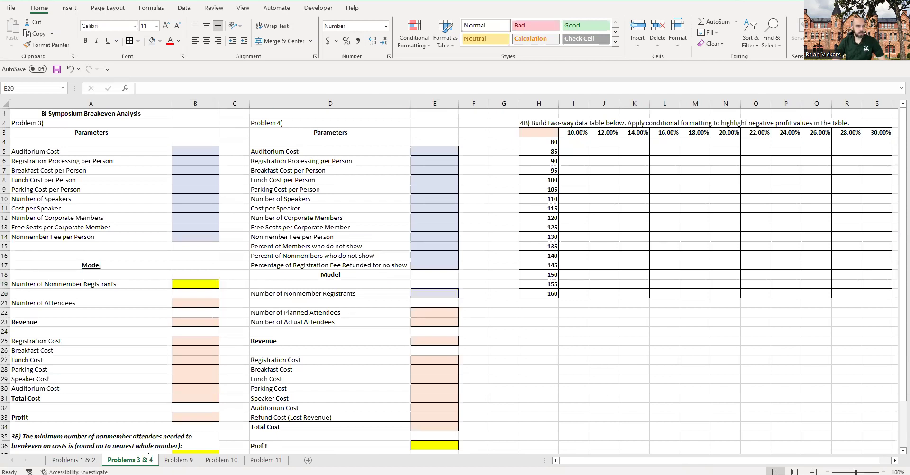
{"action": "key", "text": "alt+Tab"}
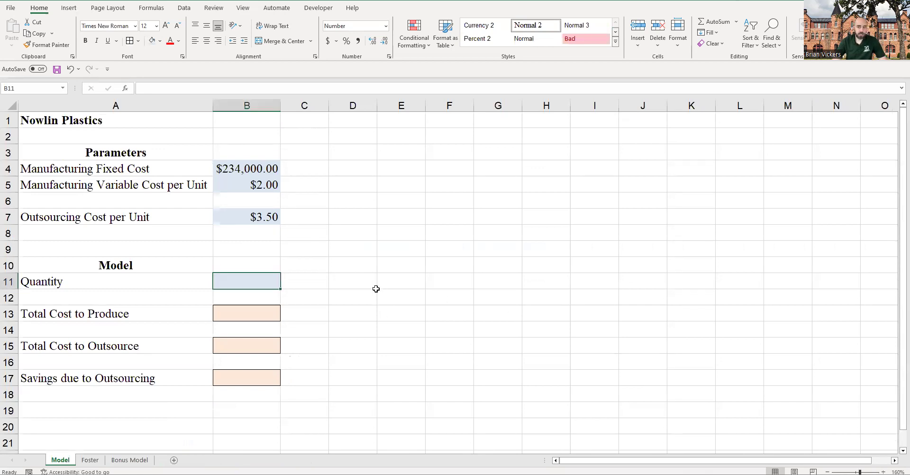
- Outline the parameter value cells B4, B5 and B7 with borders
{"action": "left_click_drag", "start_coordinate": [255, 174], "coordinate": [255, 186]}
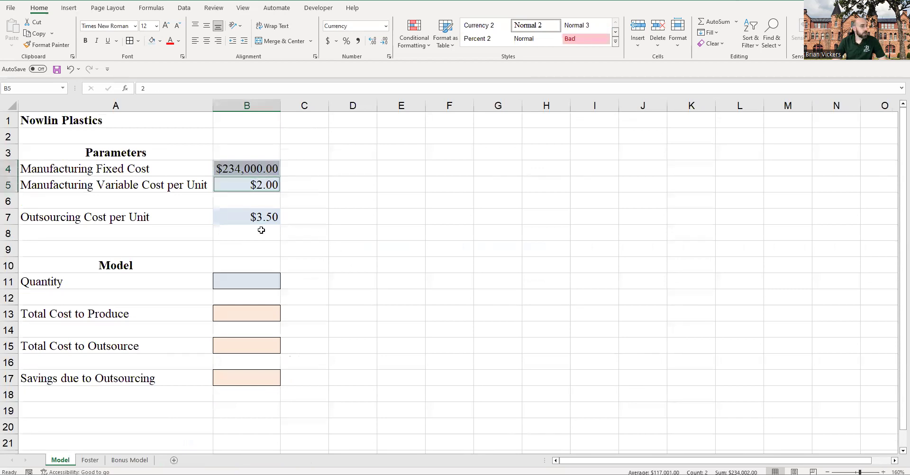
{"action": "left_click_drag", "start_coordinate": [257, 217], "coordinate": [256, 232], "text": "ctrl"}
{"action": "left_click", "coordinate": [247, 184]}
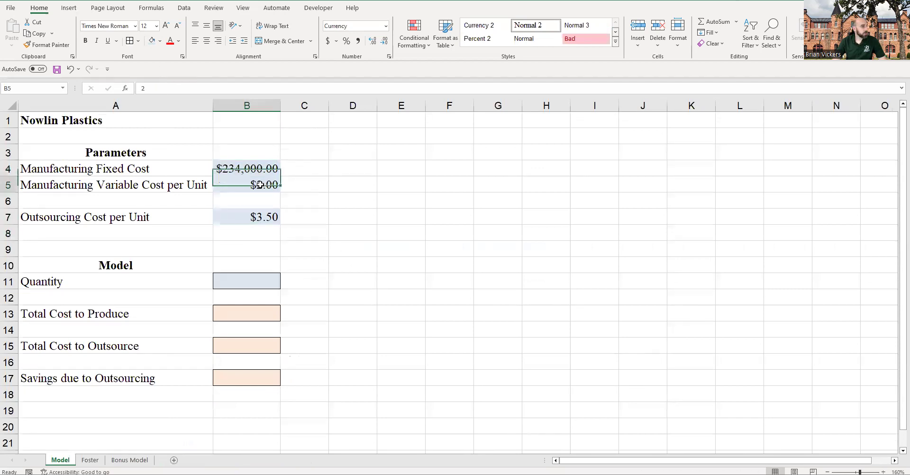
{"action": "left_click", "coordinate": [264, 215], "text": "ctrl"}
{"action": "left_click", "coordinate": [250, 169], "text": "ctrl"}
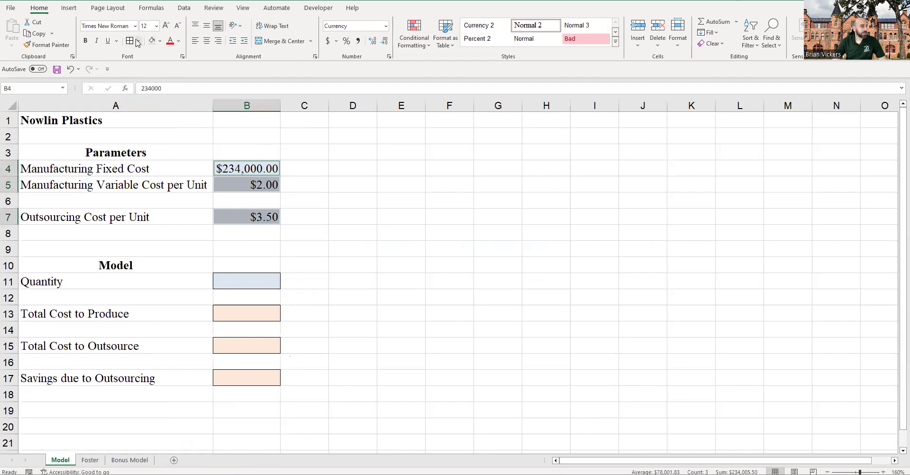
{"action": "left_click", "coordinate": [374, 190]}
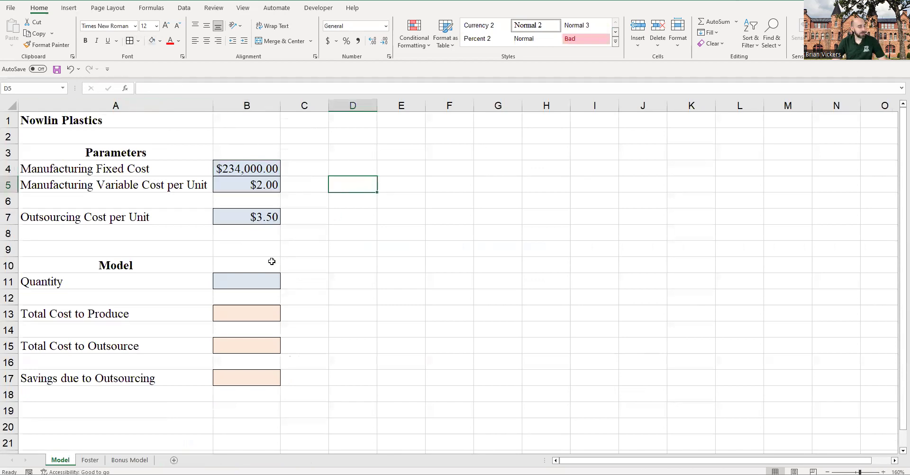
{"action": "left_click", "coordinate": [260, 173]}
{"action": "left_click", "coordinate": [232, 281]}
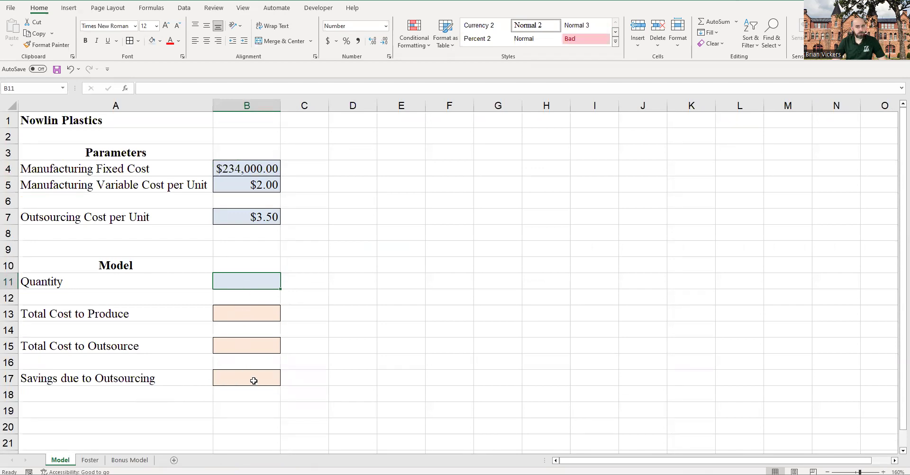
{"action": "left_click", "coordinate": [239, 382]}
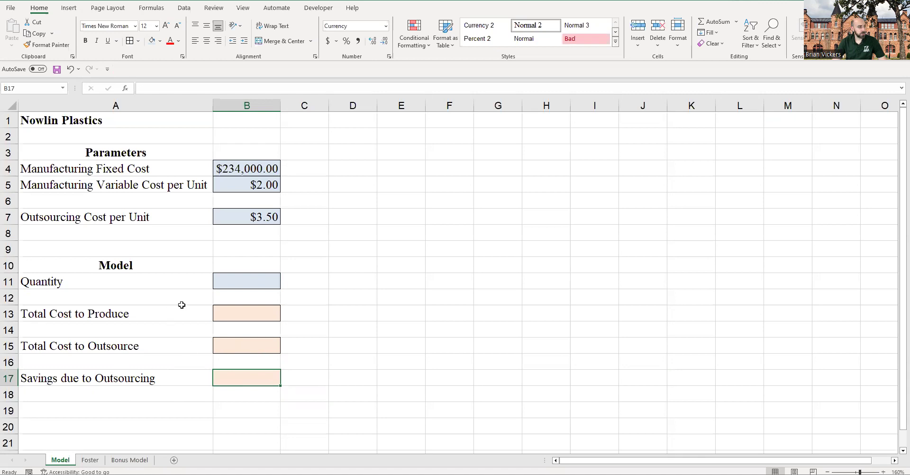
{"action": "left_click", "coordinate": [245, 277]}
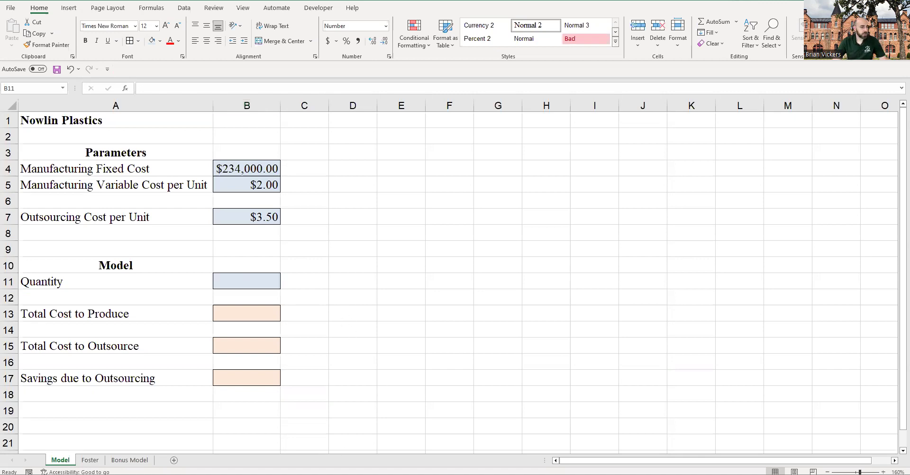
- Switch to the Essentials of Business Analytics eTextbook and go back from Data Tables to Figure 10.3 in the Spreadsheet Design section
{"action": "key", "text": "super+ctrl+Left"}
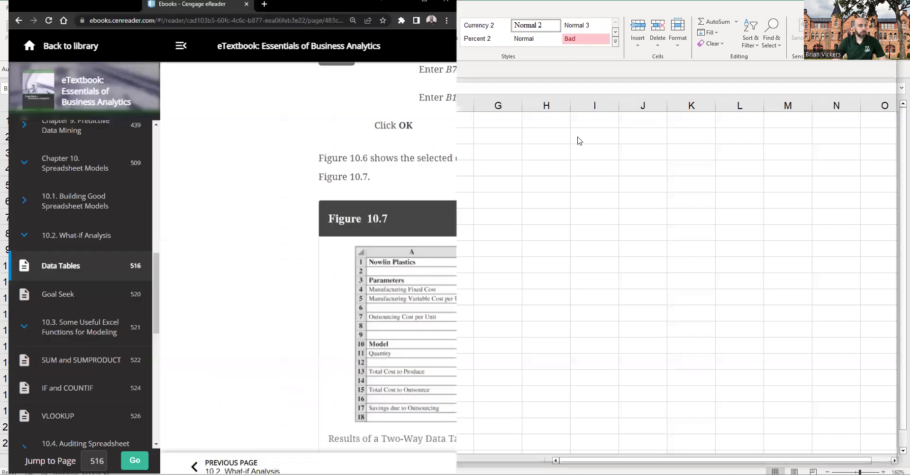
{"action": "scroll", "coordinate": [375, 250], "scroll_direction": "up", "scroll_amount": 10}
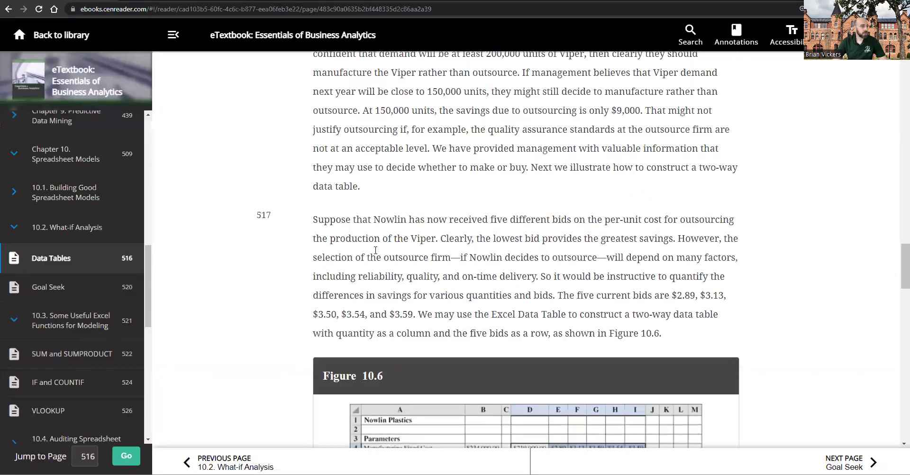
{"action": "scroll", "coordinate": [376, 250], "scroll_direction": "up", "scroll_amount": 15}
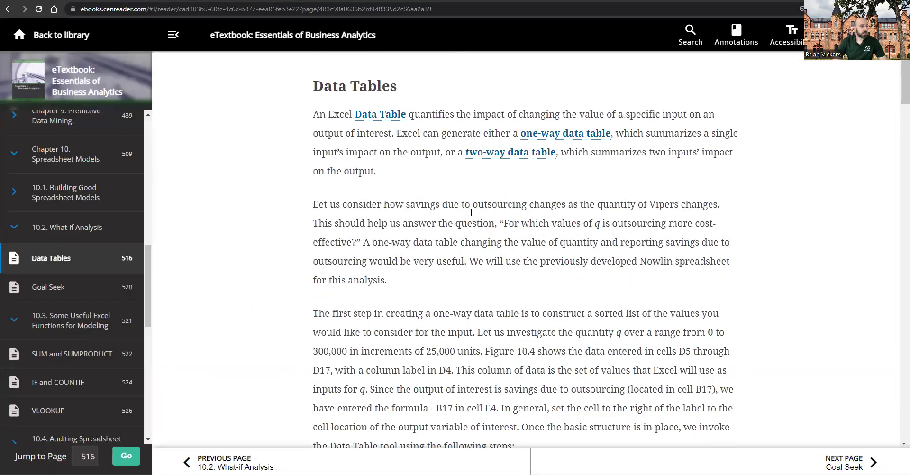
{"action": "scroll", "coordinate": [569, 203], "scroll_direction": "down", "scroll_amount": 3}
{"action": "scroll", "coordinate": [405, 199], "scroll_direction": "up", "scroll_amount": 3}
{"action": "left_click", "coordinate": [225, 460]}
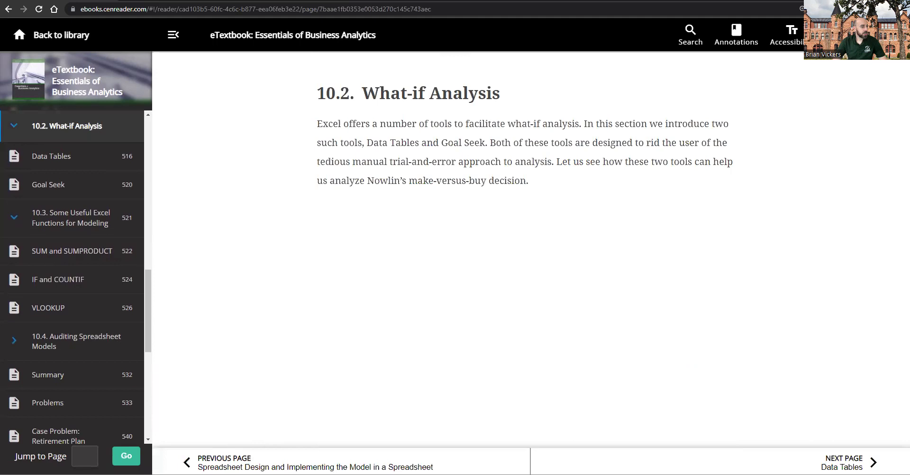
{"action": "left_click", "coordinate": [225, 461]}
{"action": "scroll", "coordinate": [377, 285], "scroll_direction": "down", "scroll_amount": 3}
{"action": "scroll", "coordinate": [377, 284], "scroll_direction": "down", "scroll_amount": 15}
{"action": "scroll", "coordinate": [517, 142], "scroll_direction": "up", "scroll_amount": 6}
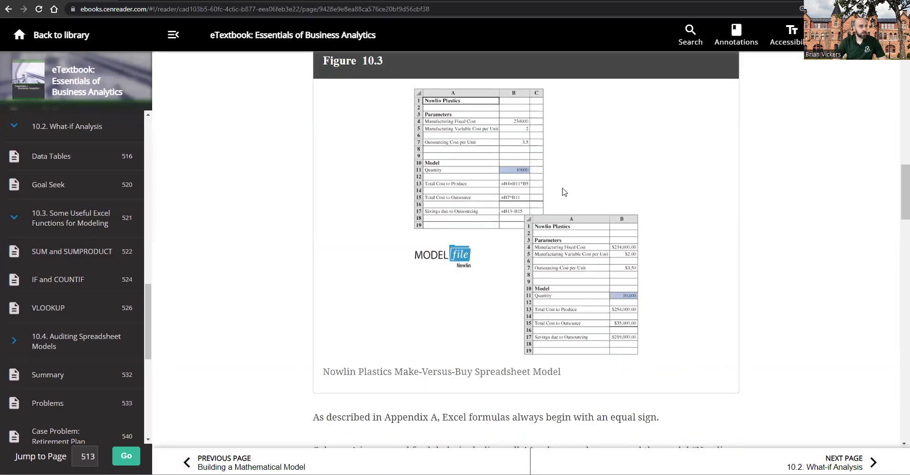
- Read the definitions of the model components and the decision variable and parameters paragraph, and return to Figure 10.3
{"action": "scroll", "coordinate": [495, 218], "scroll_direction": "down", "scroll_amount": 3}
{"action": "scroll", "coordinate": [485, 194], "scroll_direction": "up", "scroll_amount": 9}
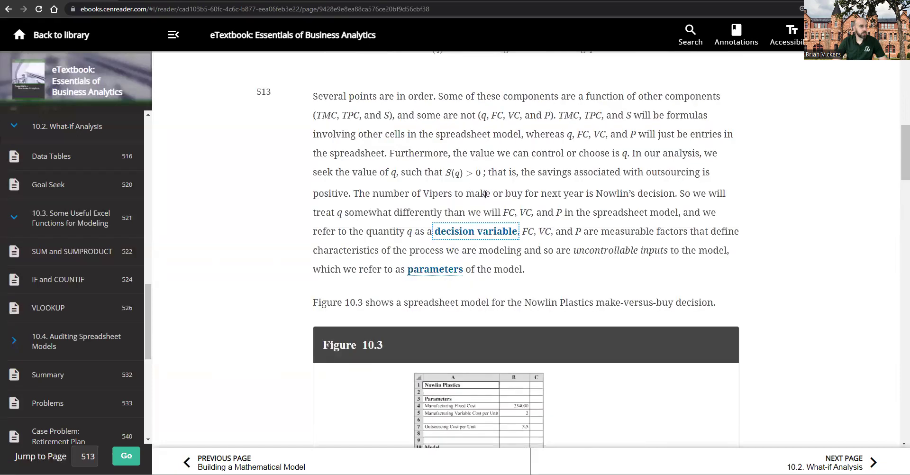
{"action": "scroll", "coordinate": [544, 203], "scroll_direction": "up", "scroll_amount": 3}
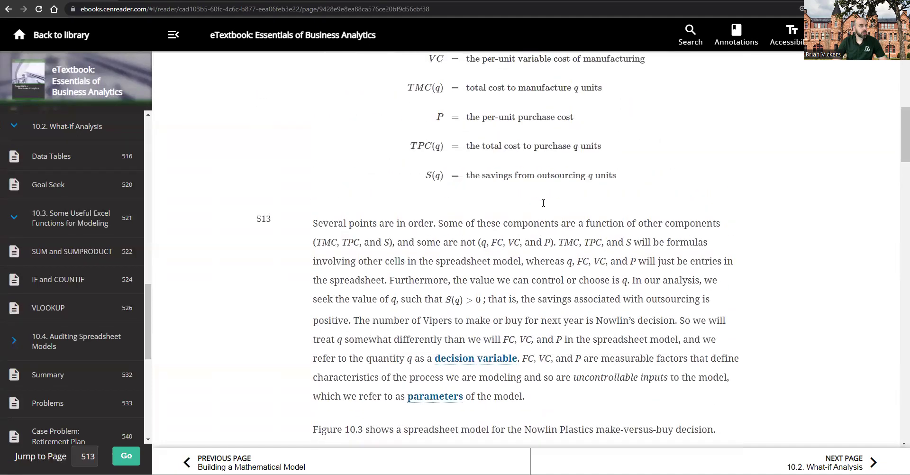
{"action": "scroll", "coordinate": [544, 203], "scroll_direction": "up", "scroll_amount": 8}
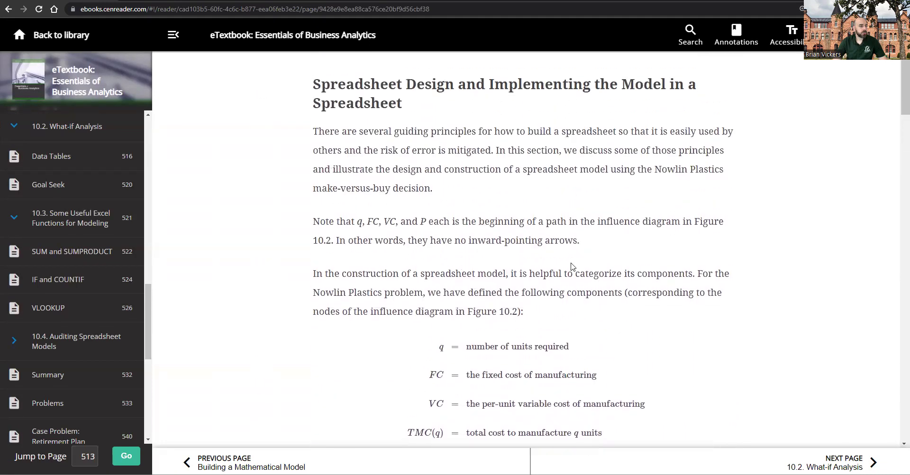
{"action": "scroll", "coordinate": [572, 266], "scroll_direction": "down", "scroll_amount": 8}
{"action": "scroll", "coordinate": [540, 273], "scroll_direction": "down", "scroll_amount": 8}
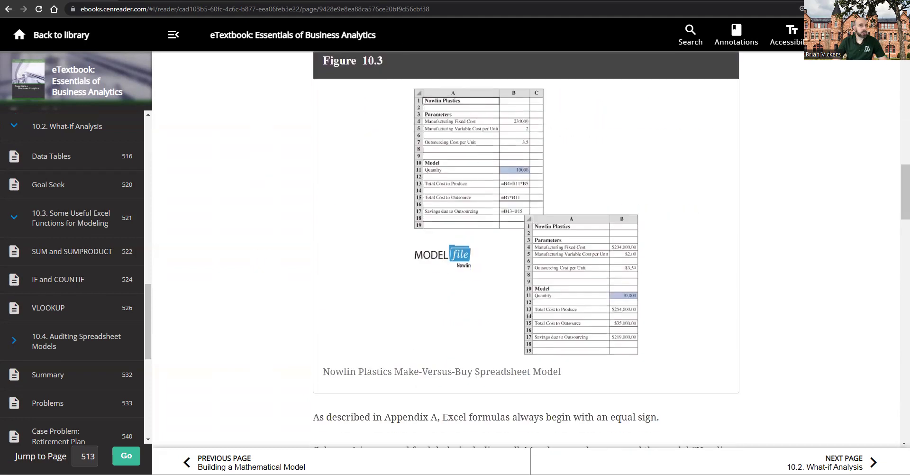
- Switch back to the Nowlin Plastics workbook in Excel and enter a Quantity of 10000 in B11
{"action": "key", "text": "alt+Tab"}
{"action": "left_click", "coordinate": [249, 279]}
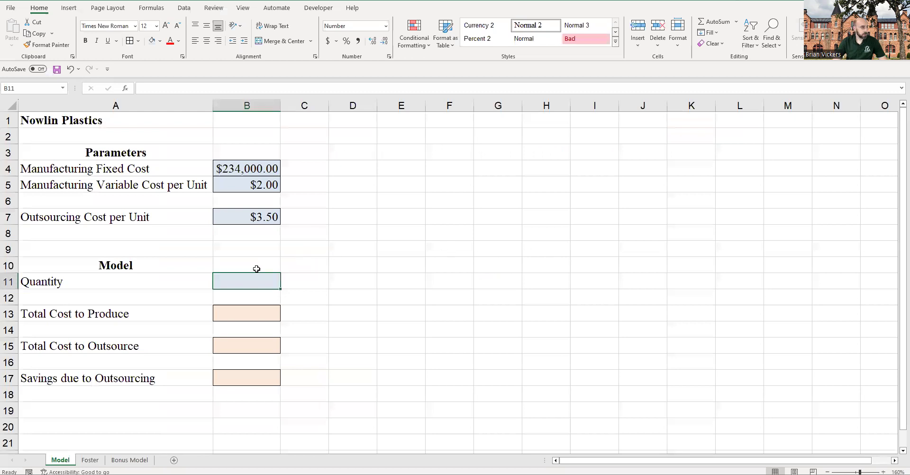
{"action": "type", "text": "10000"}
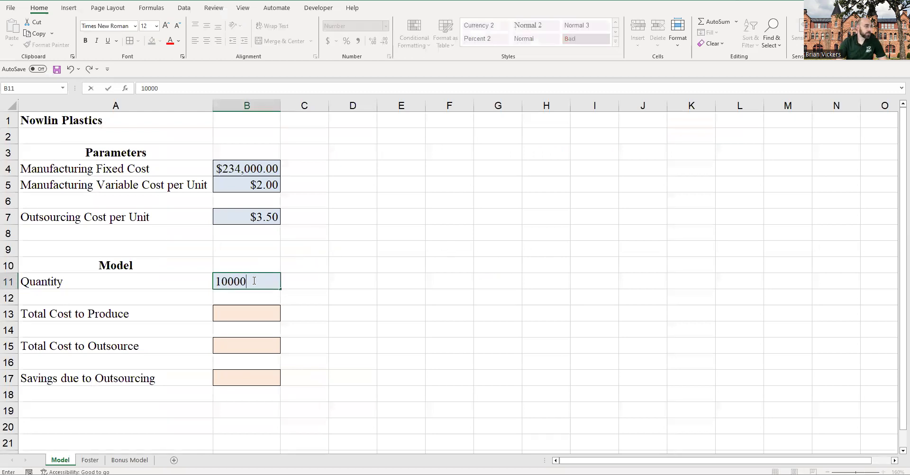
{"action": "key", "text": "Return"}
{"action": "left_click", "coordinate": [255, 280]}
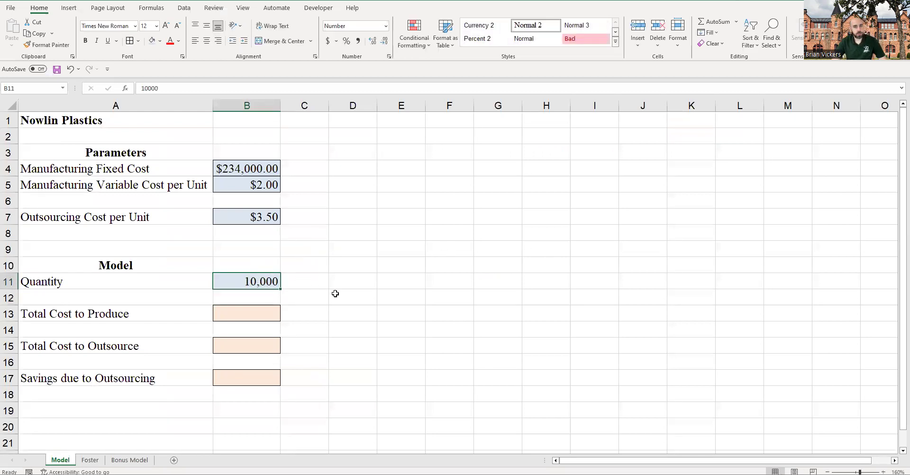
- Review how Quantity B11, the variable cost per unit in row 5 and fixed cost B4 relate to Total Cost to Produce B13
{"action": "left_click", "coordinate": [245, 312]}
{"action": "left_click", "coordinate": [258, 280]}
{"action": "left_click", "coordinate": [260, 309]}
{"action": "left_click", "coordinate": [264, 282]}
{"action": "left_click", "coordinate": [264, 307]}
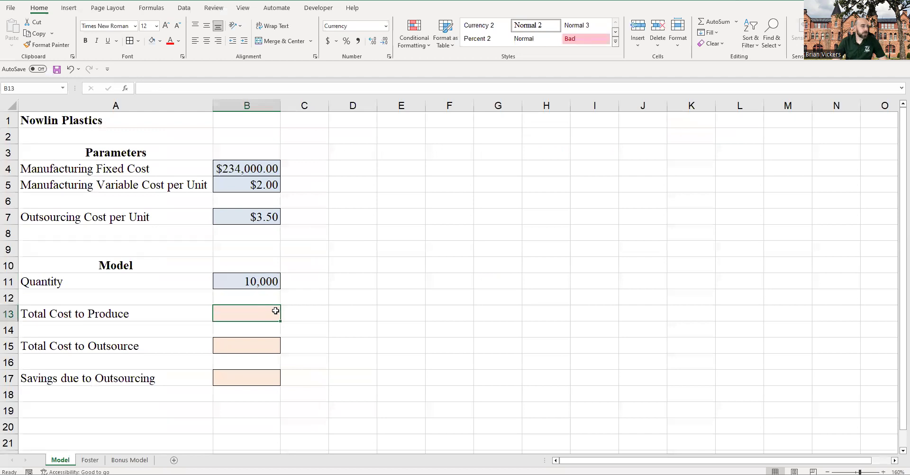
{"action": "left_click", "coordinate": [254, 275]}
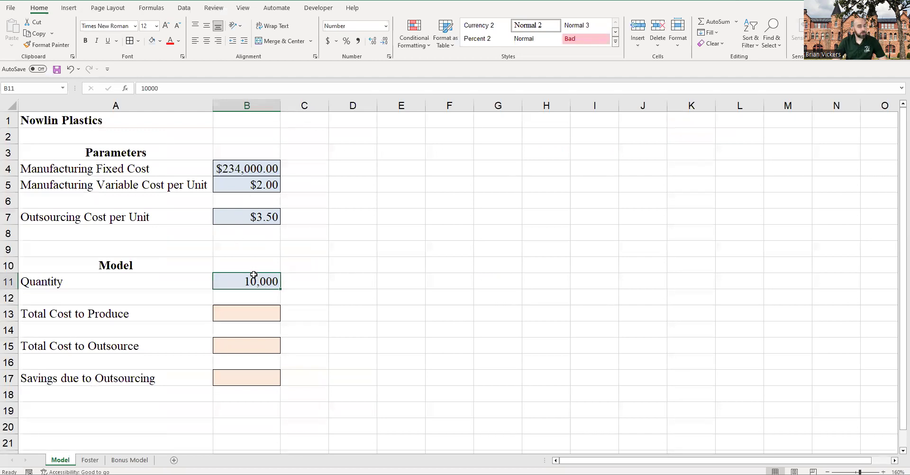
{"action": "left_click", "coordinate": [260, 189]}
{"action": "left_click_drag", "start_coordinate": [178, 184], "coordinate": [251, 186]}
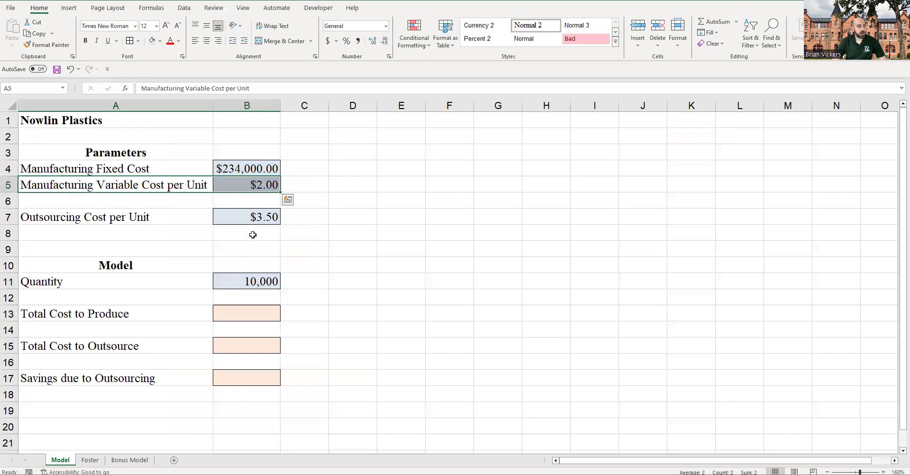
{"action": "left_click", "coordinate": [258, 283]}
{"action": "left_click", "coordinate": [244, 172]}
- Calculate Total Cost to Produce in B13 as quantity times variable cost plus fixed cost with the formula =B11*B5+B4
{"action": "left_click", "coordinate": [237, 314]}
{"action": "type", "text": "="}
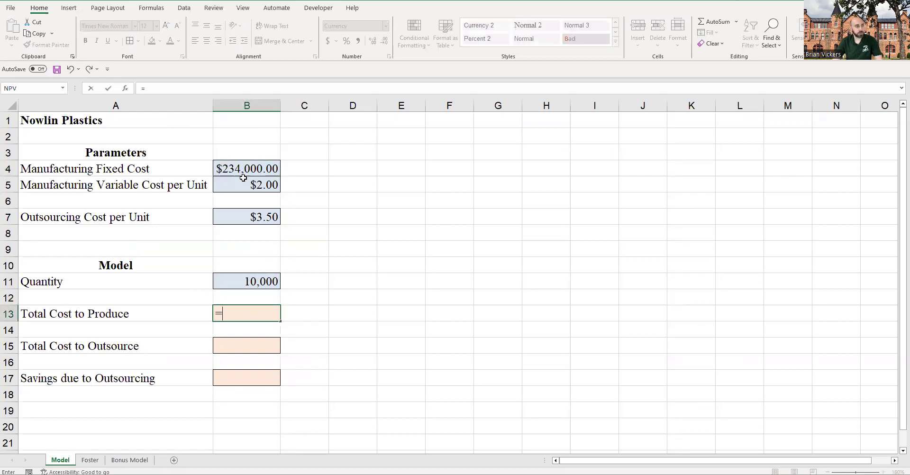
{"action": "left_click", "coordinate": [262, 279]}
{"action": "type", "text": "*"}
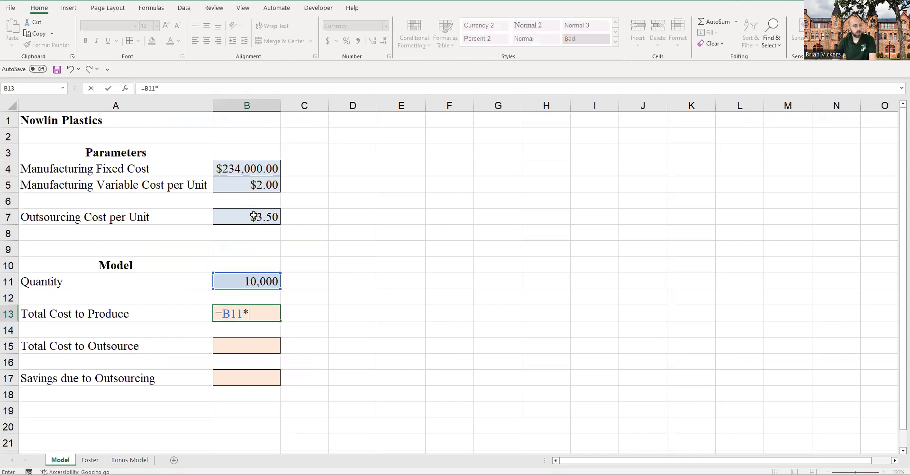
{"action": "left_click", "coordinate": [262, 187]}
{"action": "type", "text": "+"}
{"action": "left_click", "coordinate": [262, 166]}
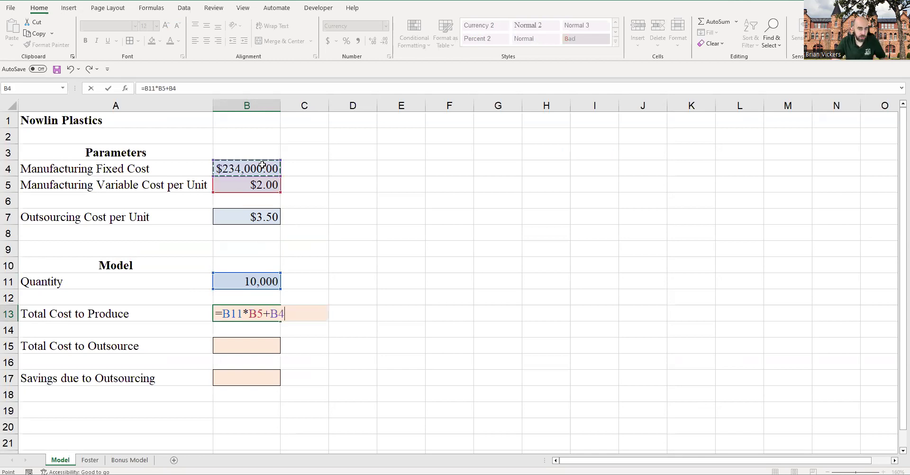
{"action": "key", "text": "Return"}
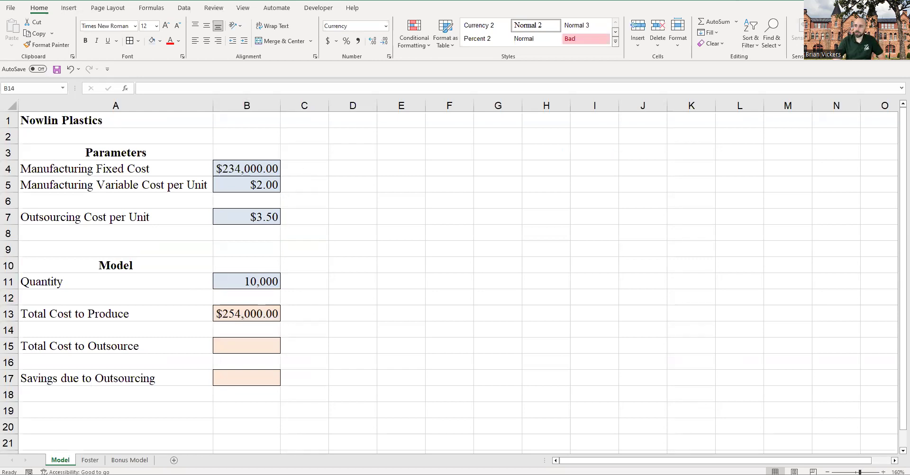
{"action": "left_click", "coordinate": [269, 315]}
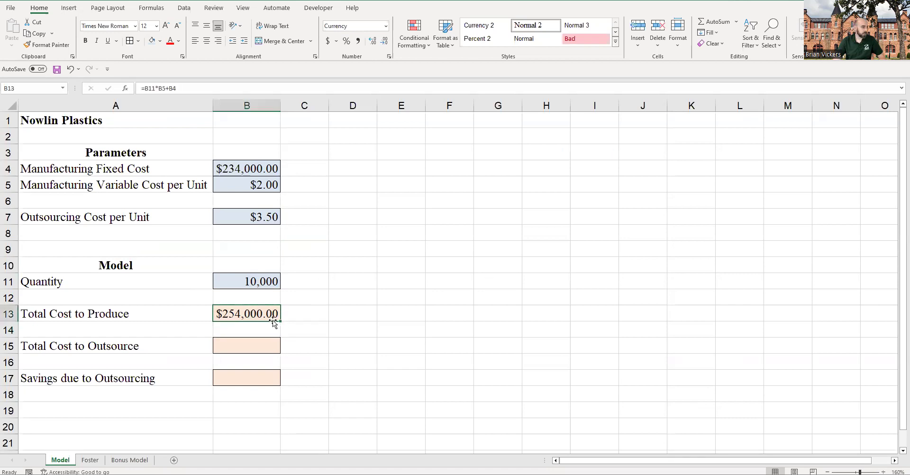
{"action": "left_click", "coordinate": [263, 278]}
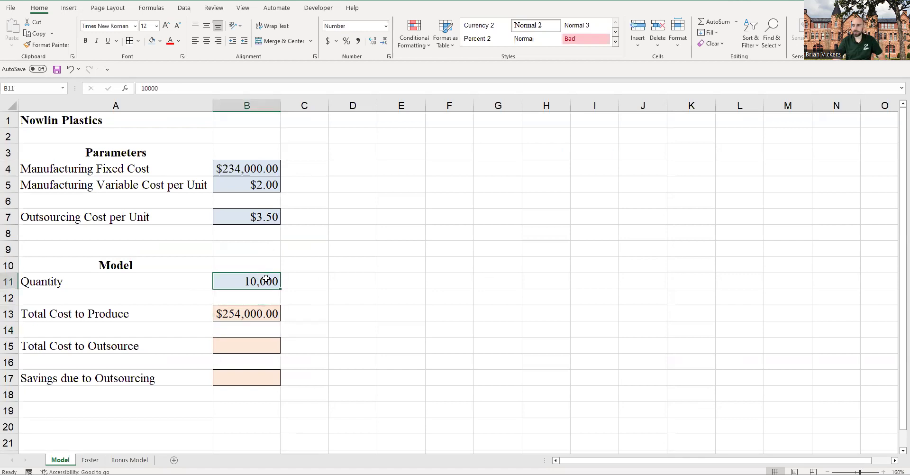
- Calculate Total Cost to Outsource in B15 by multiplying the quantity by the outsourcing cost per unit with =B11*B7
{"action": "left_click", "coordinate": [240, 342]}
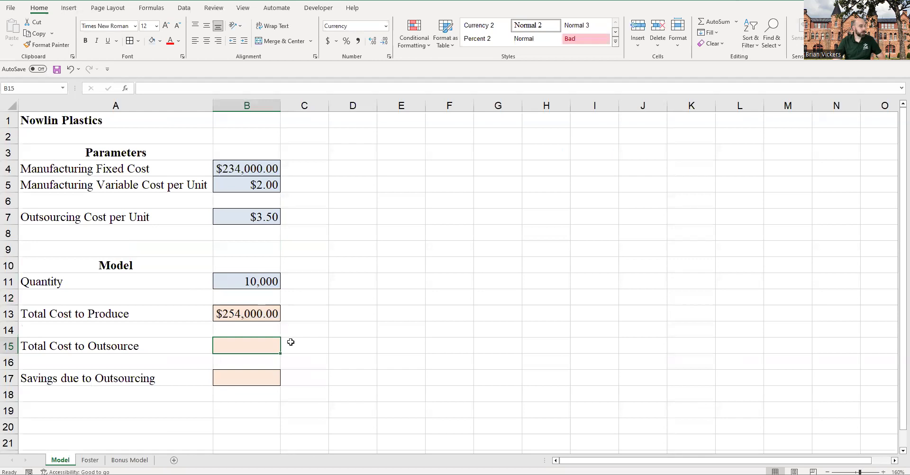
{"action": "type", "text": "="}
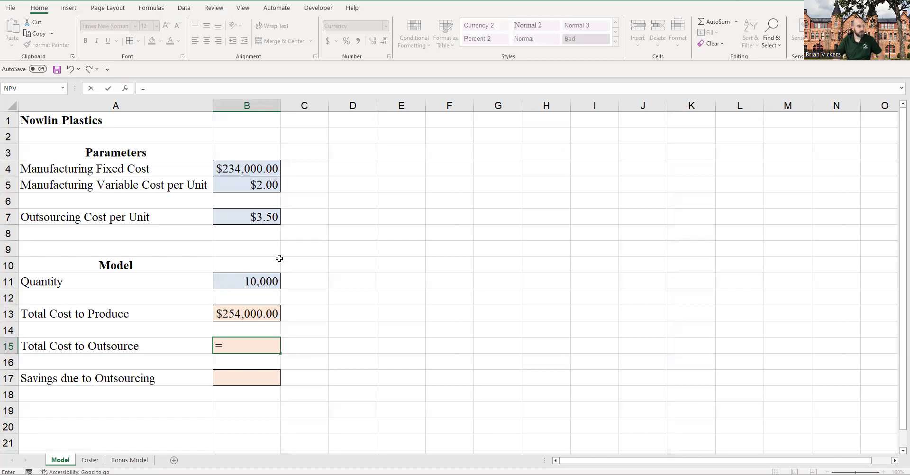
{"action": "left_click", "coordinate": [256, 281]}
{"action": "type", "text": "*"}
{"action": "left_click", "coordinate": [260, 216]}
{"action": "key", "text": "Return"}
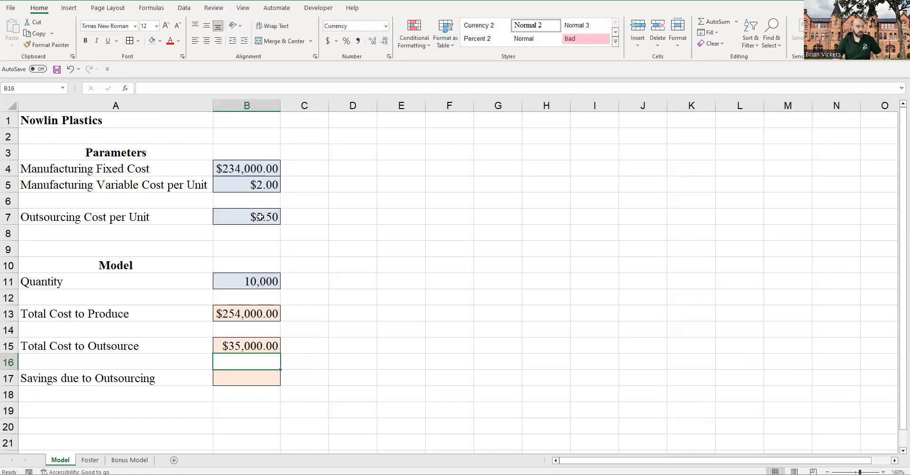
- Calculate Savings due to Outsourcing in B17 by subtracting the outsourcing cost from the production cost with =B13-B15
{"action": "left_click", "coordinate": [253, 315]}
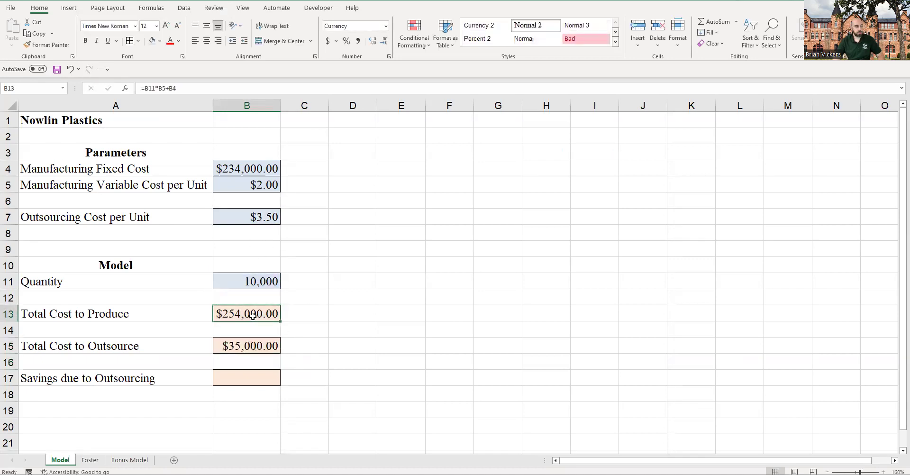
{"action": "left_click", "coordinate": [277, 373]}
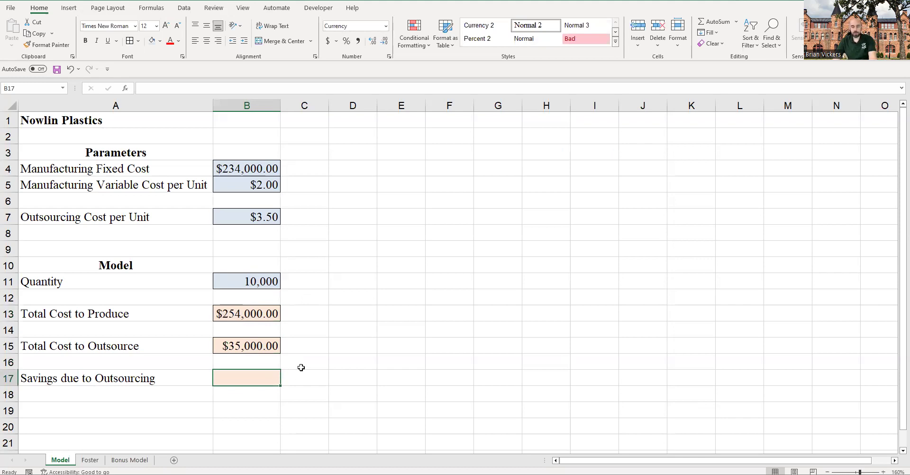
{"action": "type", "text": "="}
{"action": "left_click", "coordinate": [281, 312]}
{"action": "type", "text": "-"}
{"action": "left_click", "coordinate": [282, 344]}
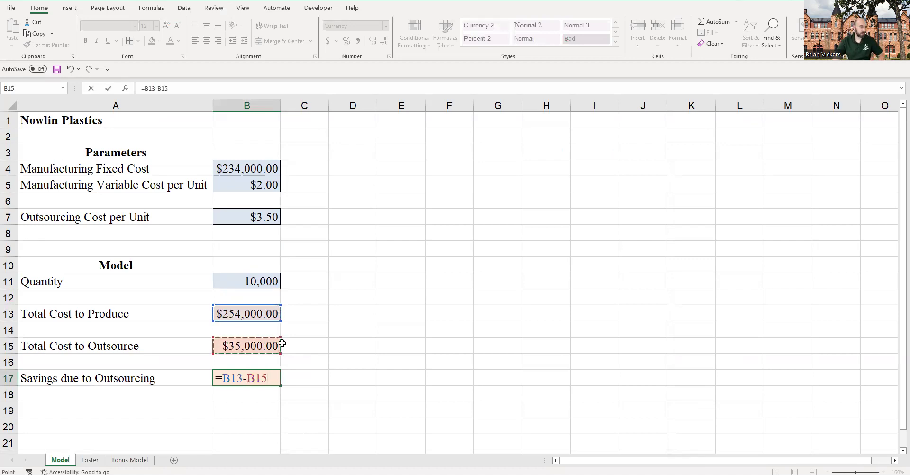
{"action": "key", "text": "Return"}
{"action": "key", "text": "Up"}
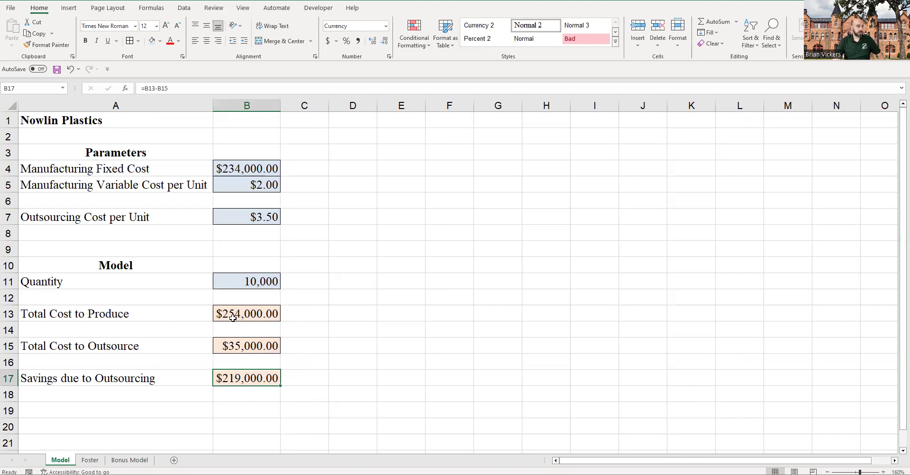
- Review how the parameters in B4:B7 and Quantity B11 feed the production cost, outsourcing cost and savings in B13, B15 and B17
{"action": "left_click_drag", "start_coordinate": [249, 169], "coordinate": [264, 285]}
{"action": "left_click", "coordinate": [264, 316]}
{"action": "left_click", "coordinate": [256, 167]}
{"action": "left_click", "coordinate": [252, 322]}
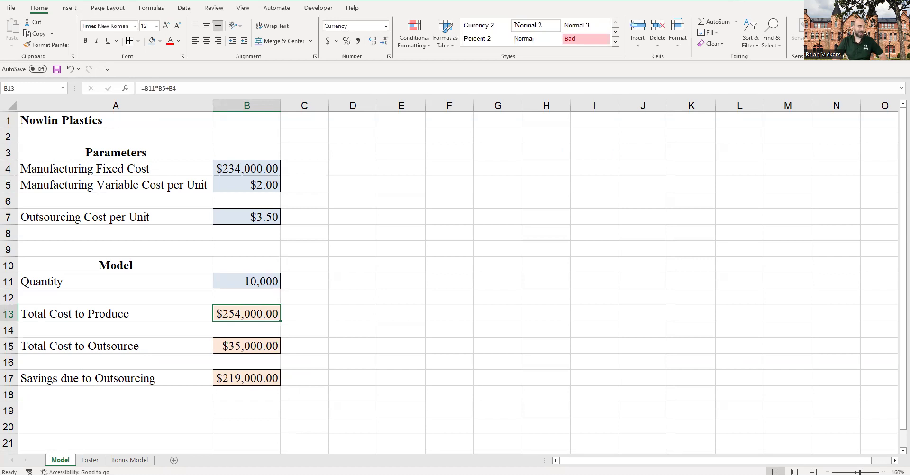
{"action": "left_click", "coordinate": [486, 315]}
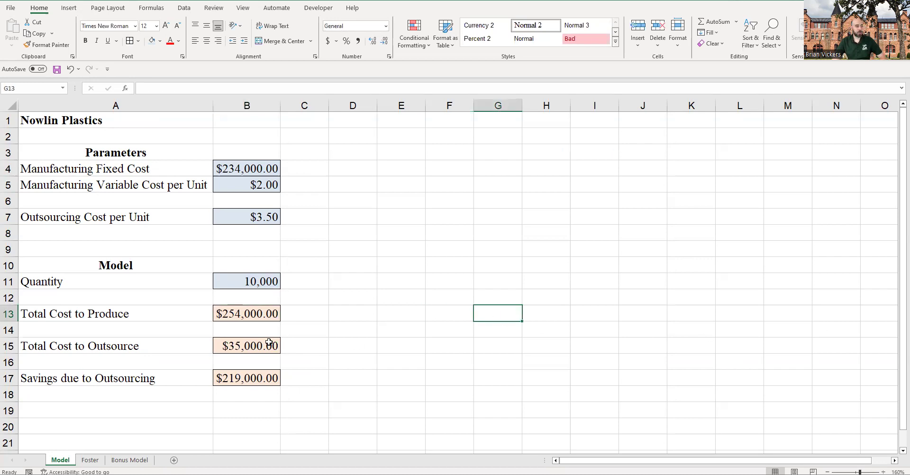
{"action": "left_click", "coordinate": [248, 317]}
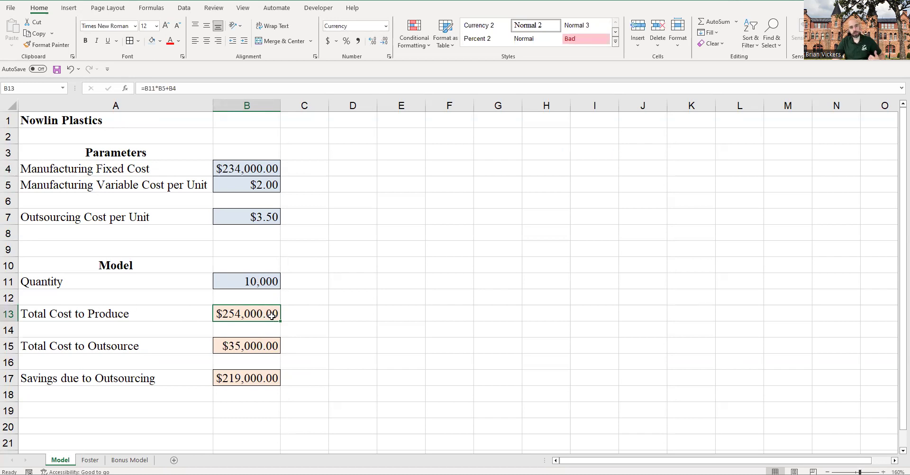
{"action": "left_click", "coordinate": [247, 172]}
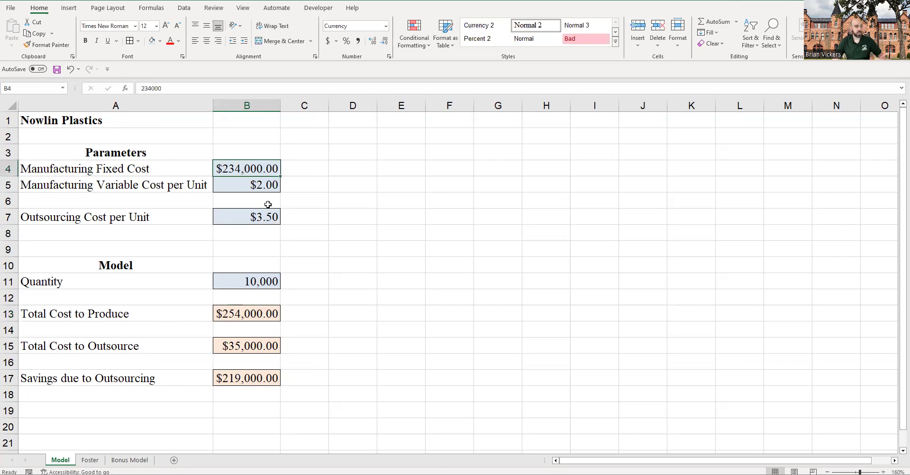
{"action": "left_click", "coordinate": [257, 277]}
{"action": "left_click", "coordinate": [257, 192]}
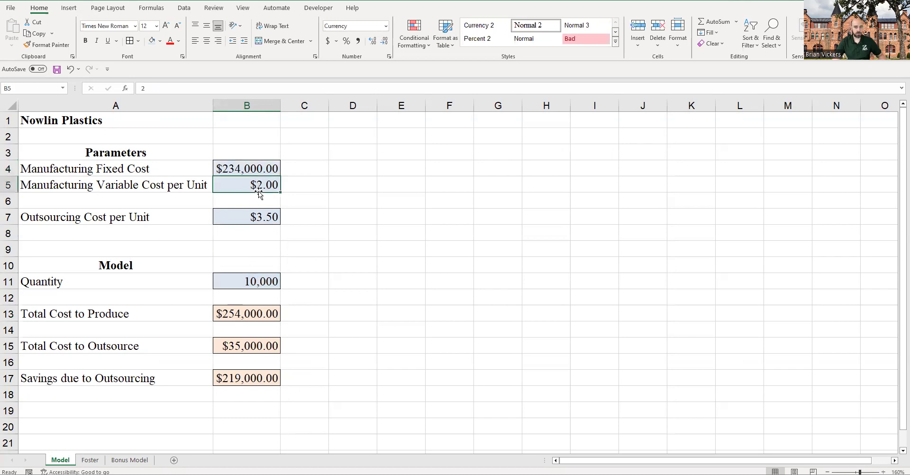
{"action": "left_click", "coordinate": [258, 348]}
{"action": "left_click", "coordinate": [256, 378]}
{"action": "left_click", "coordinate": [259, 345]}
{"action": "left_click", "coordinate": [256, 311]}
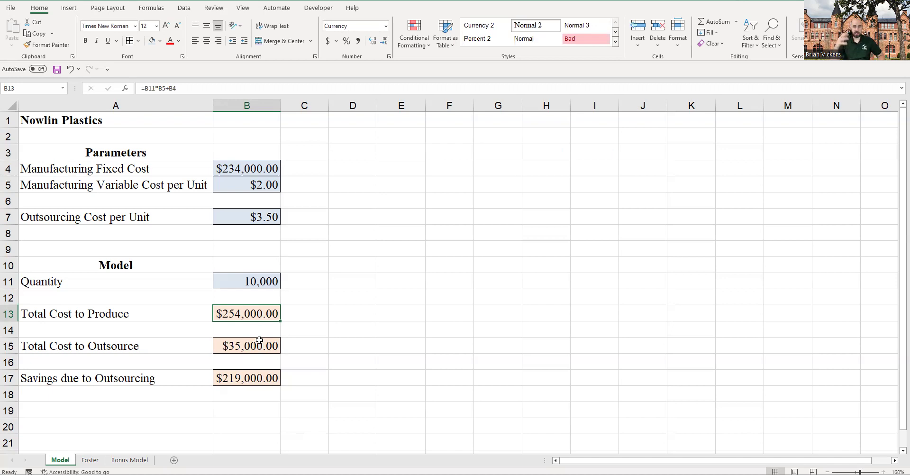
{"action": "left_click", "coordinate": [228, 381]}
{"action": "left_click", "coordinate": [250, 284]}
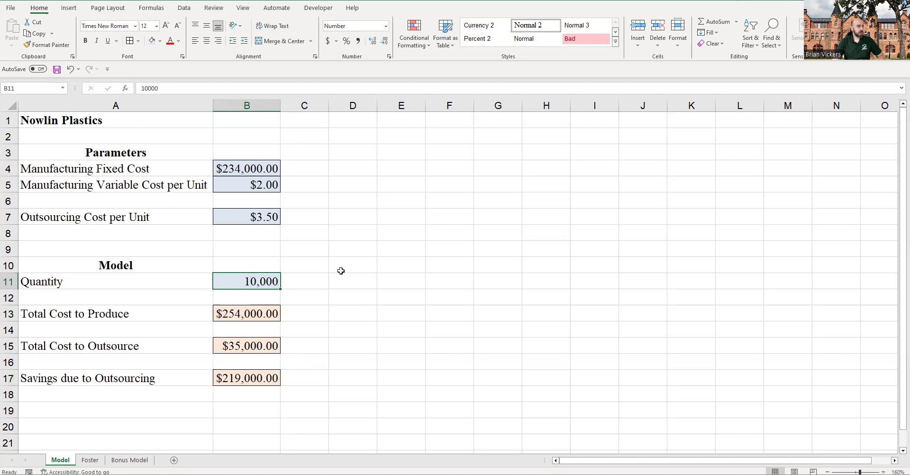
{"action": "left_click_drag", "start_coordinate": [254, 171], "coordinate": [246, 379]}
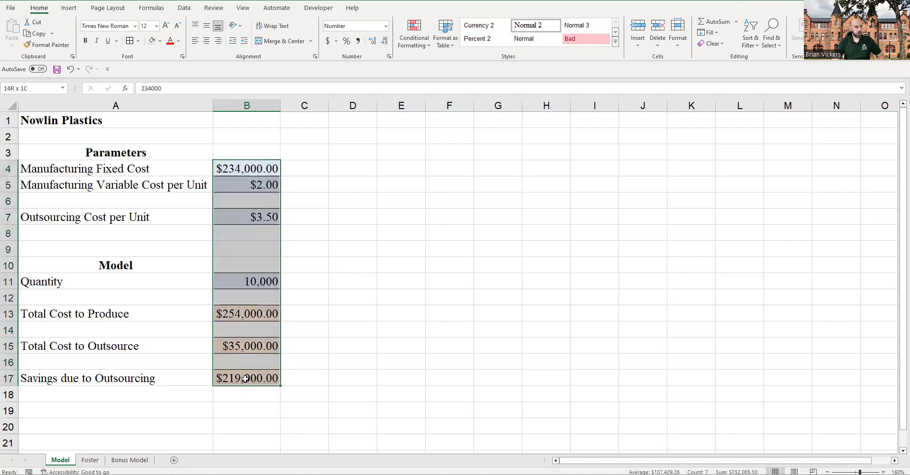
- Test the model by setting Quantity in B11 to 50,000 and examine the Savings due to Outsourcing in B17
{"action": "left_click", "coordinate": [256, 282]}
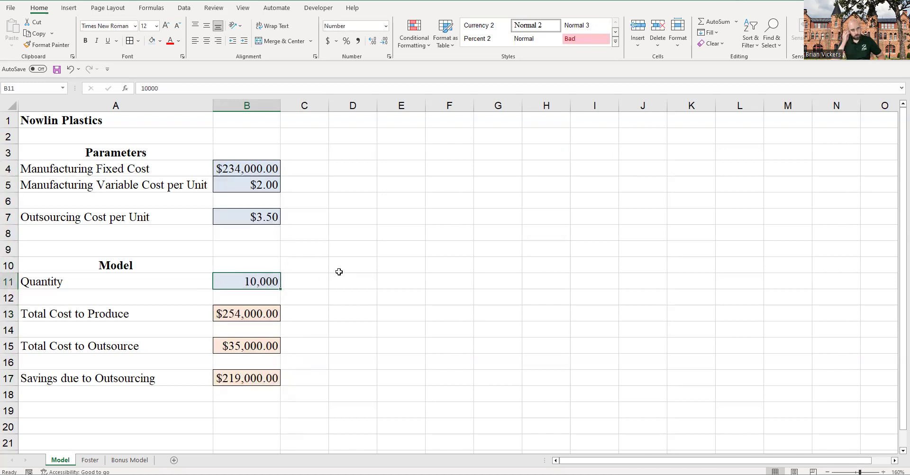
{"action": "type", "text": "50,00"}
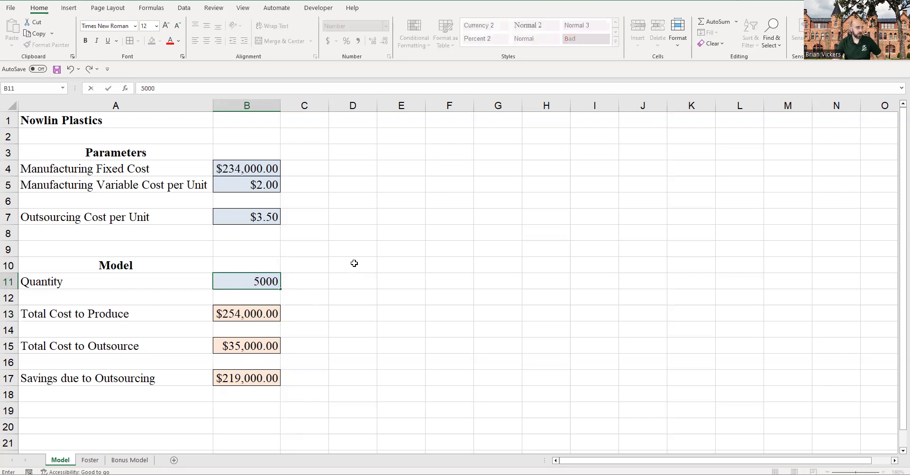
{"action": "type", "text": "0"}
{"action": "key", "text": "Return"}
{"action": "left_click", "coordinate": [259, 360]}
{"action": "key", "text": "Down"}
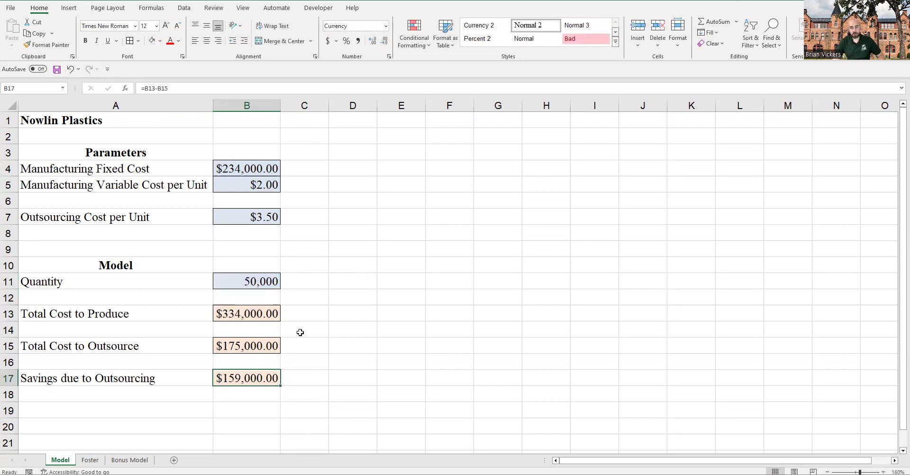
{"action": "left_click", "coordinate": [351, 312]}
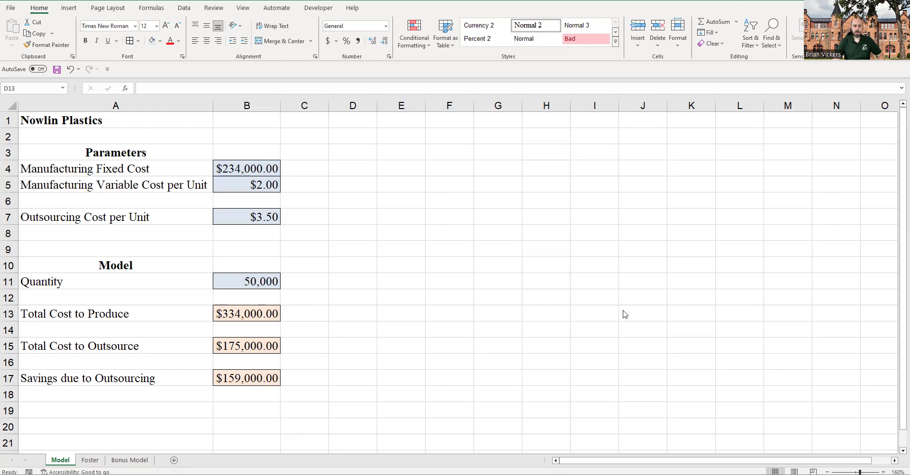
- Enter the column heading Quantity in D4, beside the Manufacturing Fixed Cost row
{"action": "left_click", "coordinate": [323, 166]}
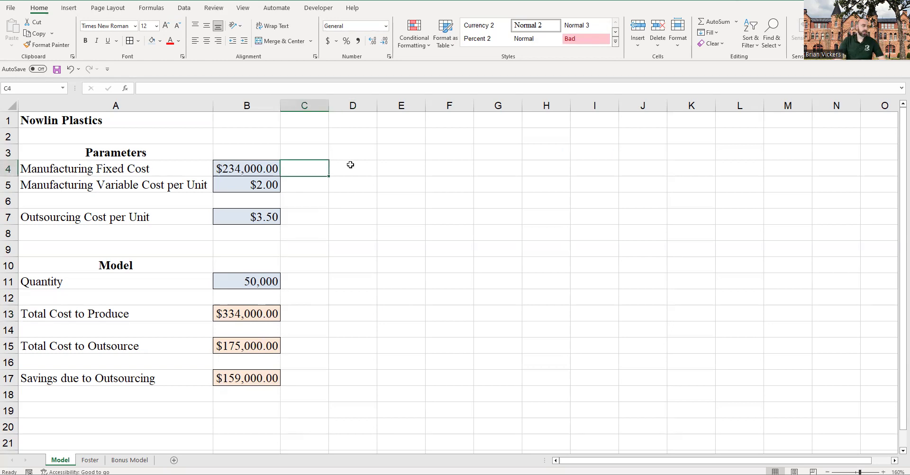
{"action": "left_click", "coordinate": [351, 166]}
{"action": "left_click", "coordinate": [384, 173]}
{"action": "left_click", "coordinate": [351, 172]}
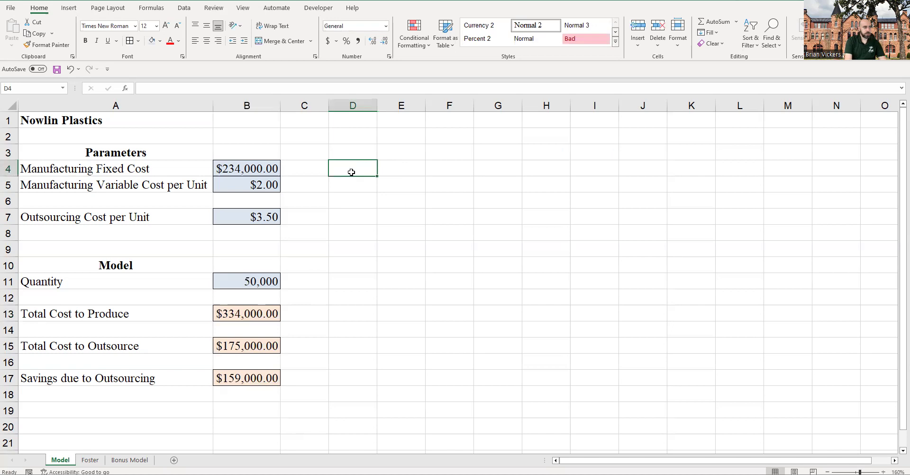
{"action": "type", "text": "Qua"}
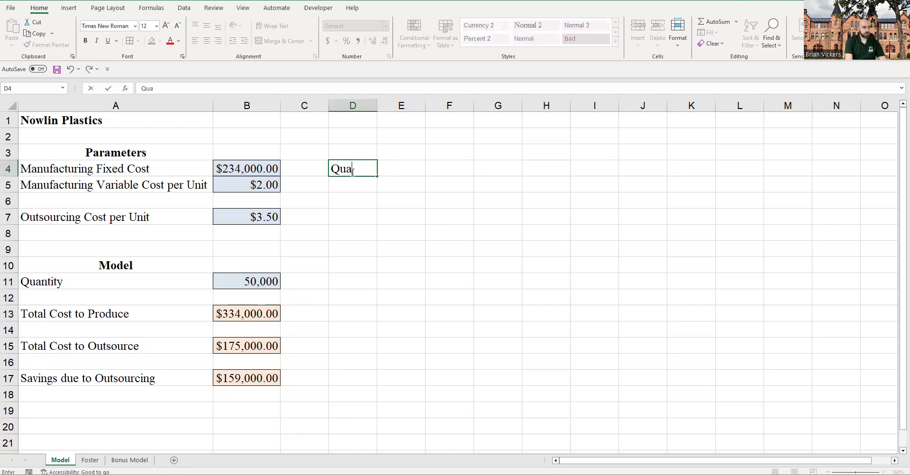
{"action": "type", "text": "ntity"}
{"action": "key", "text": "Return"}
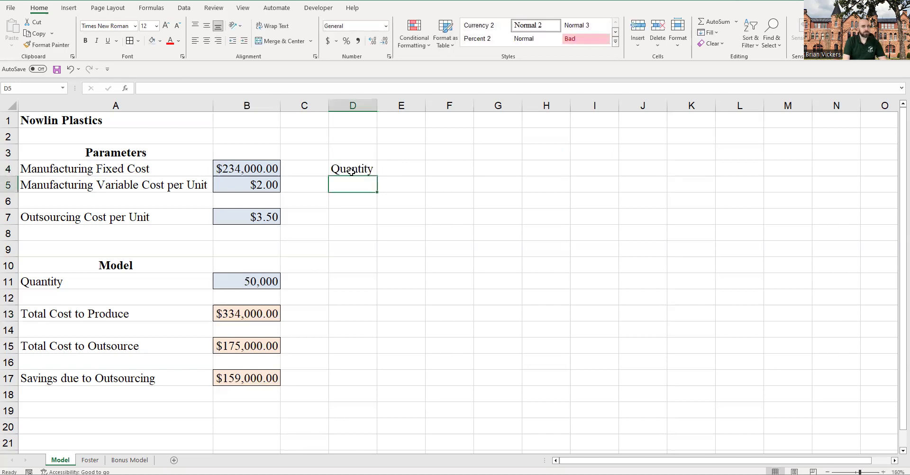
{"action": "left_click", "coordinate": [360, 172]}
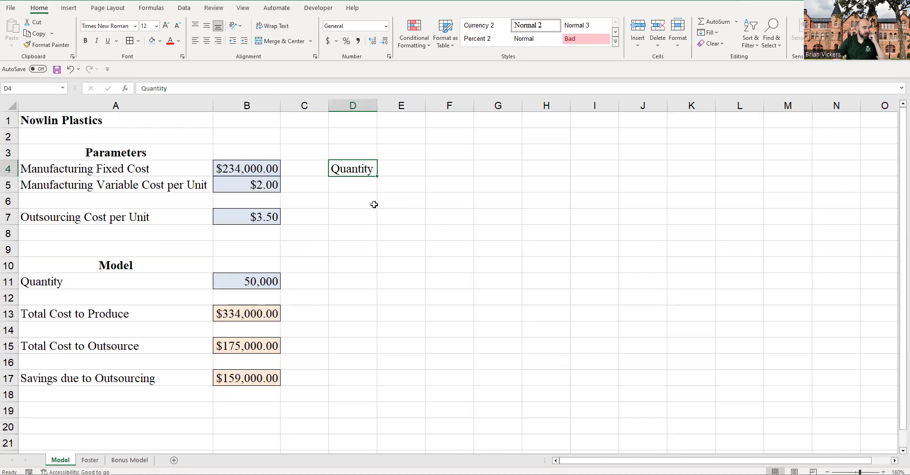
{"action": "left_click_drag", "start_coordinate": [360, 184], "coordinate": [362, 370]}
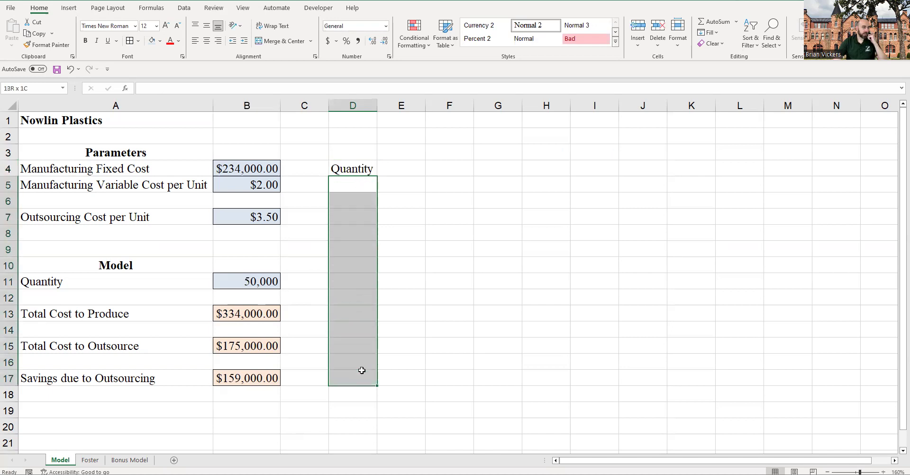
- Set Quantity in B11 to 10,000
{"action": "left_click", "coordinate": [264, 283]}
{"action": "type", "text": "10000"}
{"action": "key", "text": "Return"}
- Fill D5:D17 under the Quantity heading with a series from 0 to 300000 in increments of 25000
{"action": "left_click", "coordinate": [345, 182]}
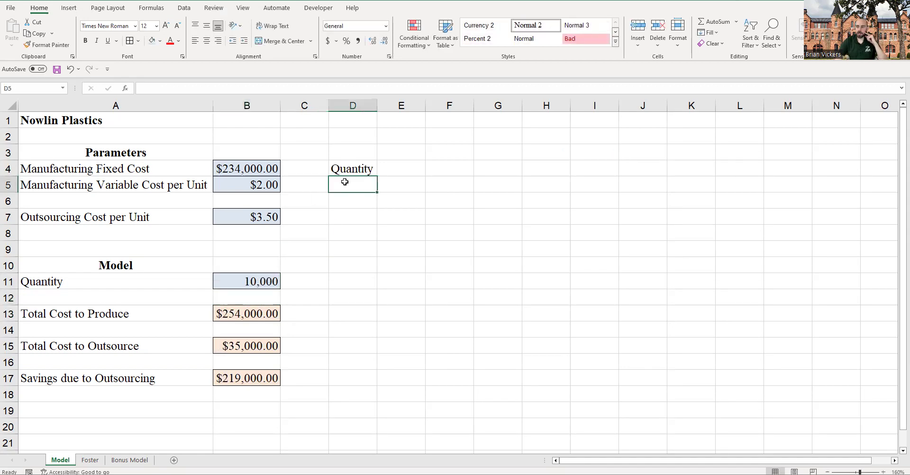
{"action": "type", "text": "0"}
{"action": "key", "text": "Return"}
{"action": "type", "text": "250"}
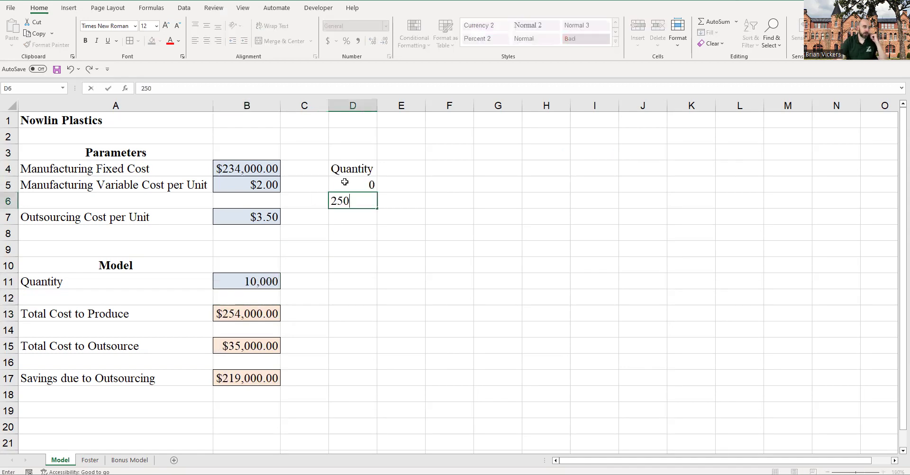
{"action": "key", "text": "Return"}
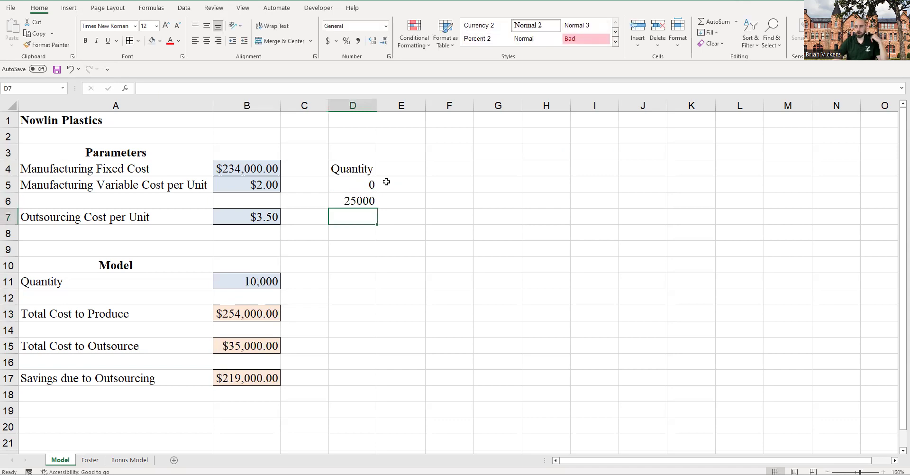
{"action": "left_click_drag", "start_coordinate": [365, 185], "coordinate": [372, 381]}
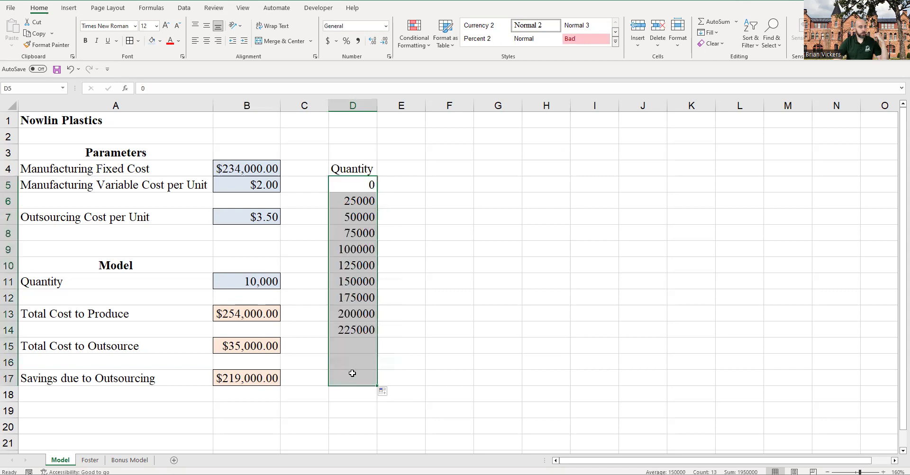
{"action": "left_click_drag", "start_coordinate": [363, 187], "coordinate": [372, 379]}
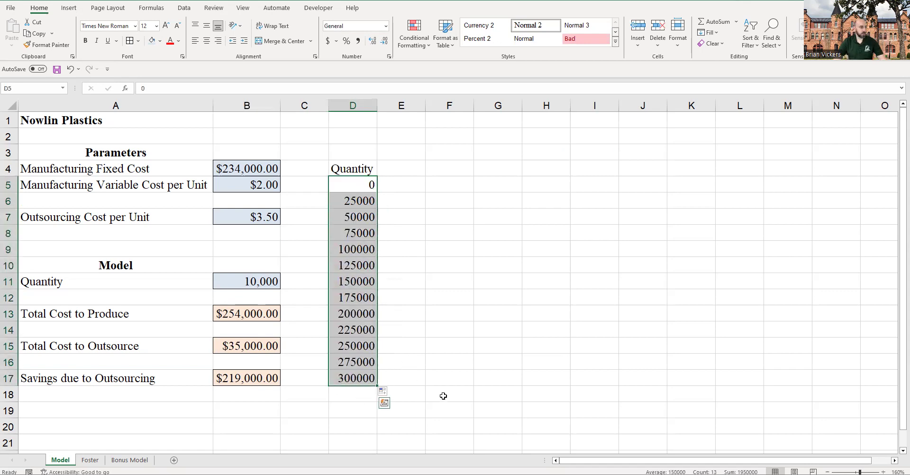
{"action": "left_click", "coordinate": [361, 379]}
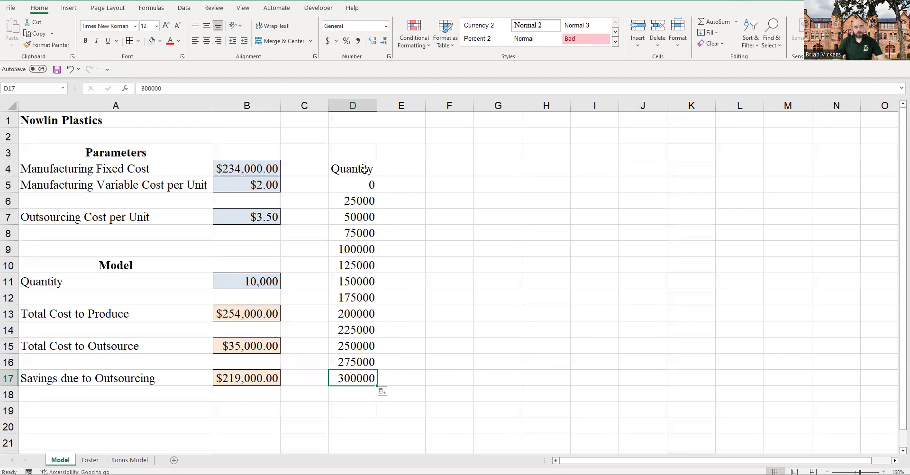
- Link E4, next to the Quantity heading, to Savings due to Outsourcing with the formula =B17
{"action": "left_click", "coordinate": [404, 172]}
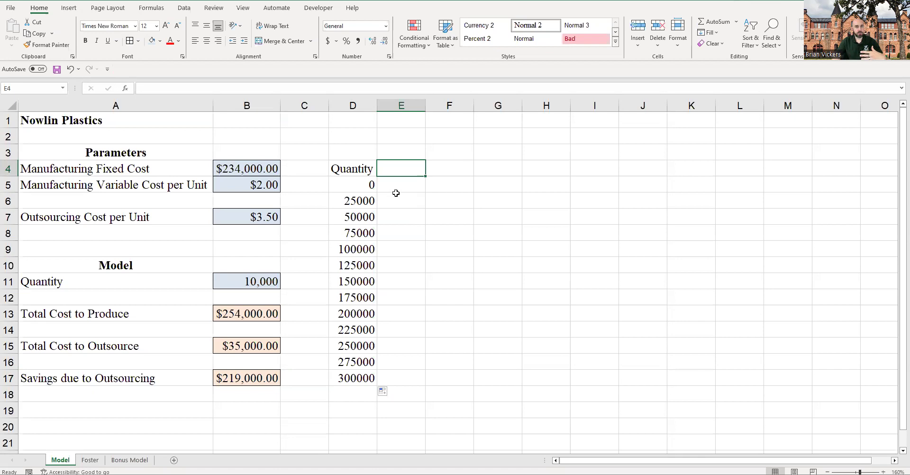
{"action": "left_click", "coordinate": [368, 184]}
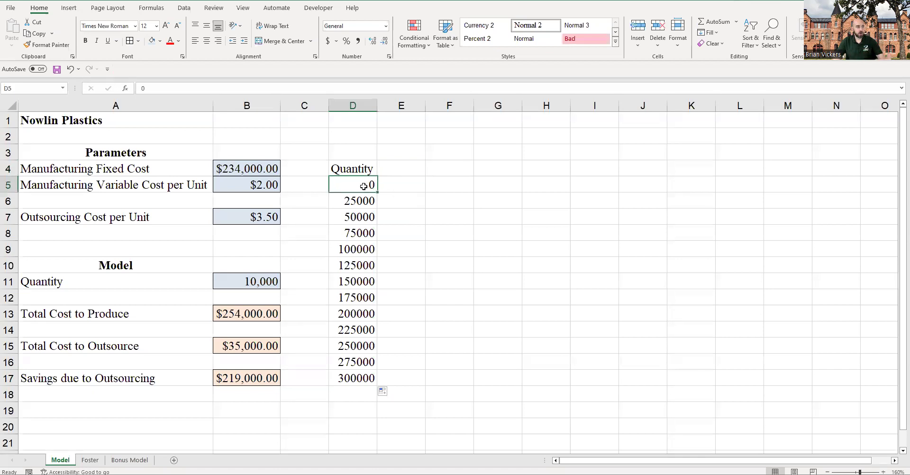
{"action": "left_click", "coordinate": [416, 174]}
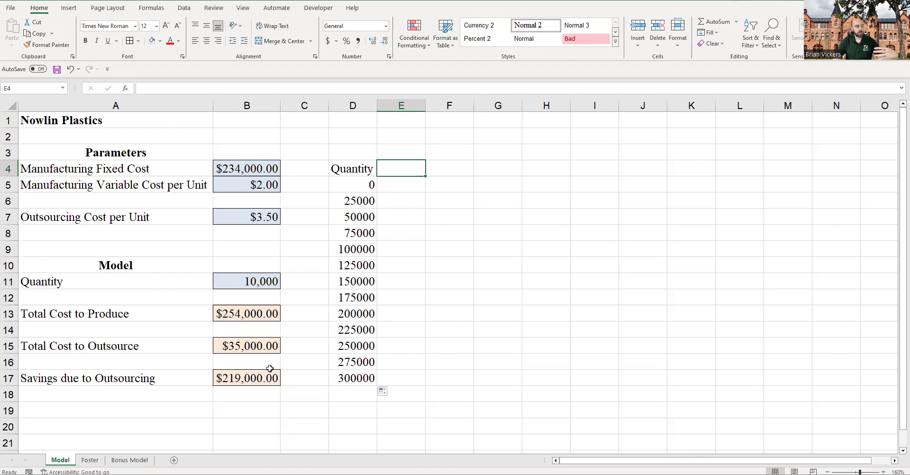
{"action": "left_click", "coordinate": [228, 376]}
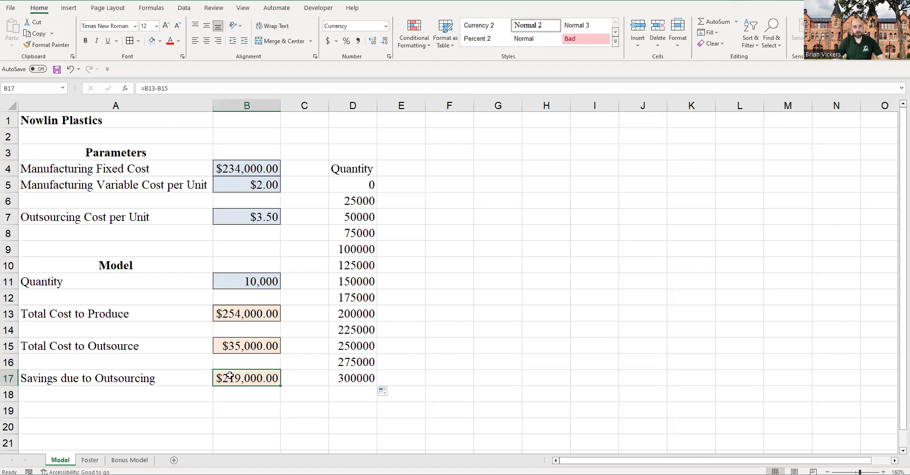
{"action": "left_click", "coordinate": [404, 177]}
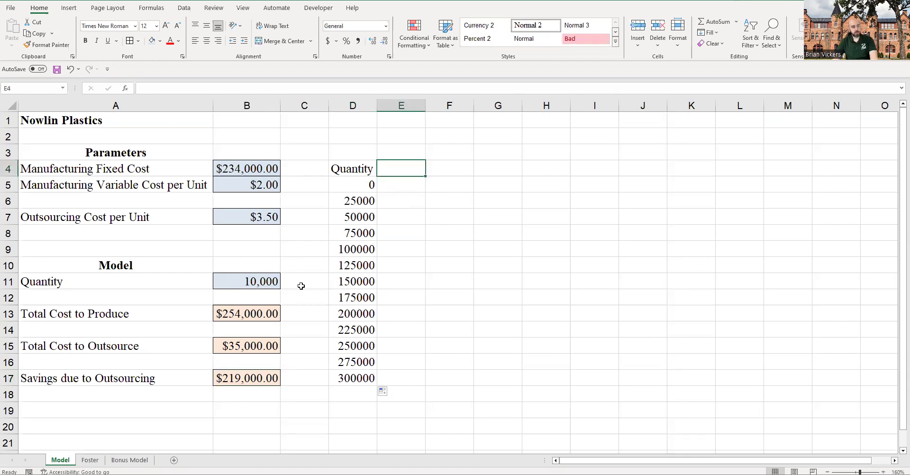
{"action": "left_click", "coordinate": [219, 377]}
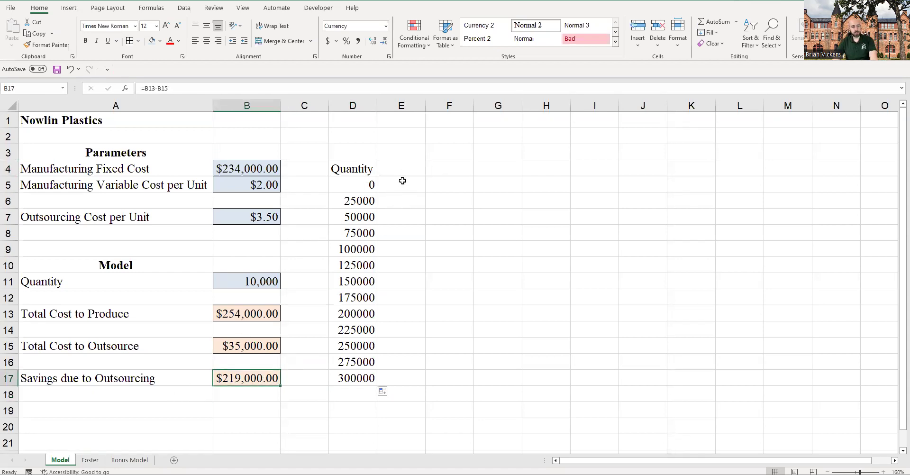
{"action": "left_click", "coordinate": [417, 172]}
{"action": "type", "text": "="}
{"action": "left_click", "coordinate": [247, 378]}
{"action": "key", "text": "Return"}
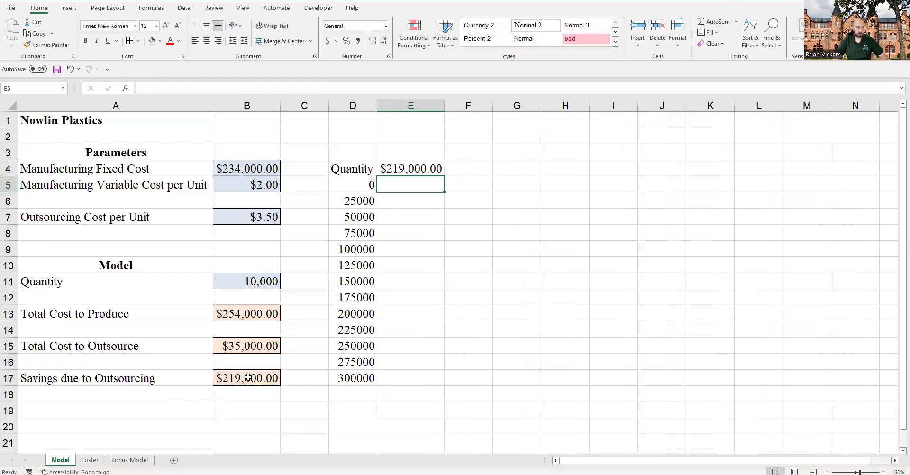
- Check the link in E4 against the model values in B4:B17 and the Savings due to Outsourcing label in A17
{"action": "left_click", "coordinate": [402, 169]}
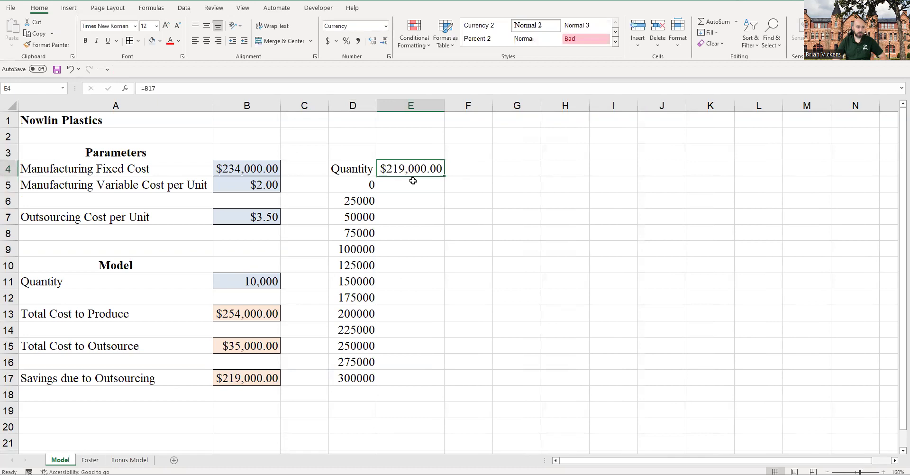
{"action": "left_click", "coordinate": [269, 174]}
{"action": "left_click_drag", "start_coordinate": [270, 174], "coordinate": [268, 382]}
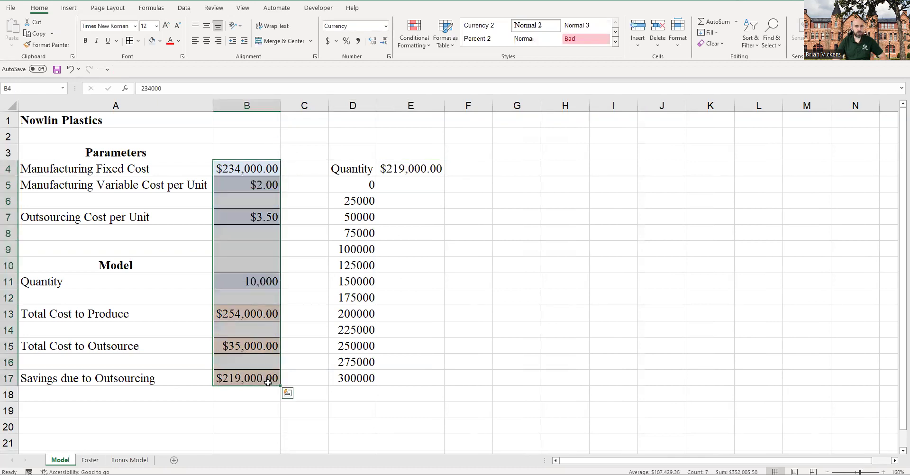
{"action": "left_click", "coordinate": [402, 169]}
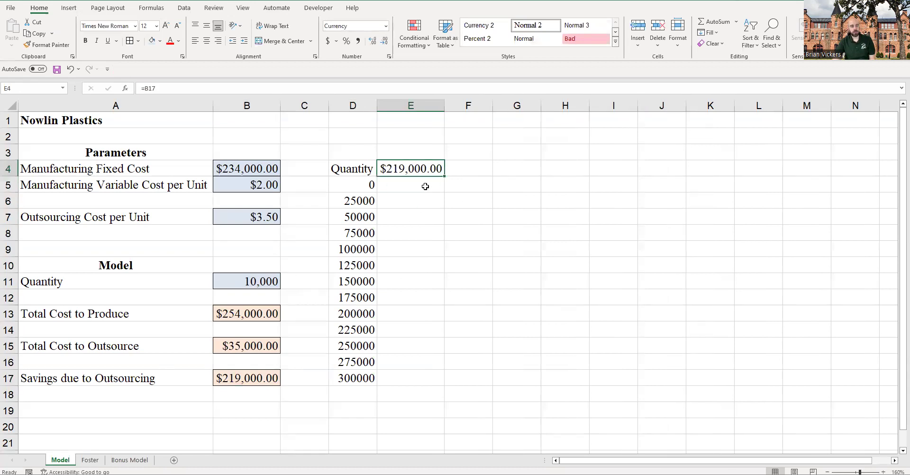
{"action": "left_click", "coordinate": [96, 367]}
{"action": "left_click", "coordinate": [165, 382]}
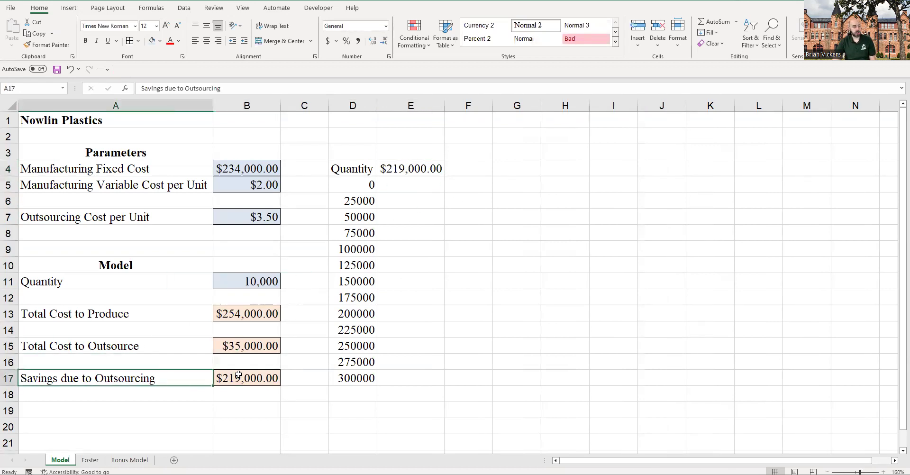
- Compare the Savings due to Outsourcing value in B17 with its linked cell E4 beside the Quantity heading
{"action": "left_click", "coordinate": [239, 374]}
{"action": "left_click", "coordinate": [411, 169]}
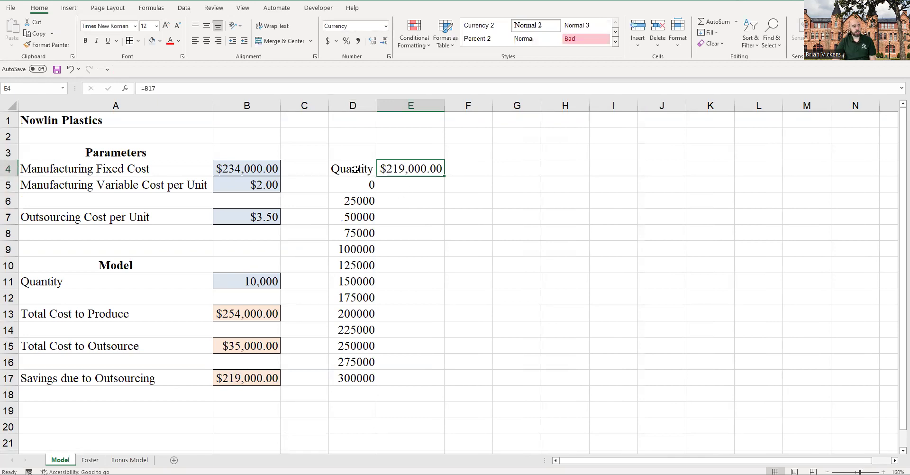
{"action": "left_click", "coordinate": [374, 171]}
{"action": "left_click_drag", "start_coordinate": [374, 171], "coordinate": [393, 379]}
- Clear the Quantity heading in D4 and undo the deletion
{"action": "left_click", "coordinate": [351, 171]}
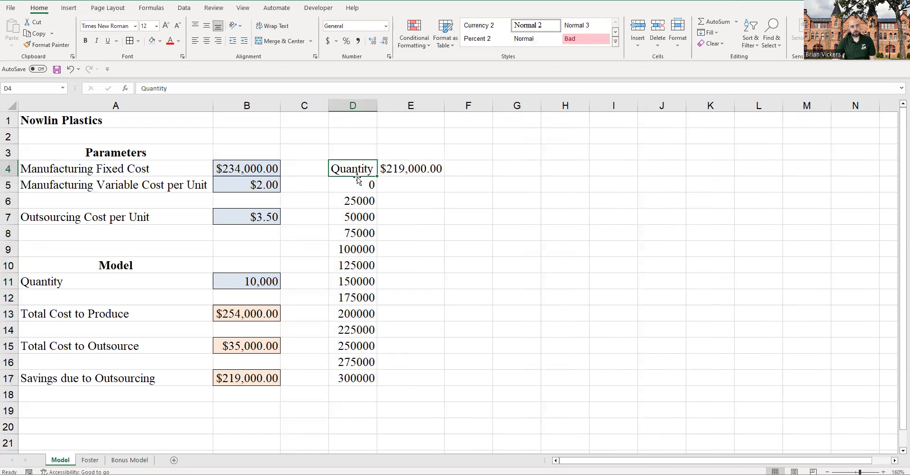
{"action": "key", "text": "Delete"}
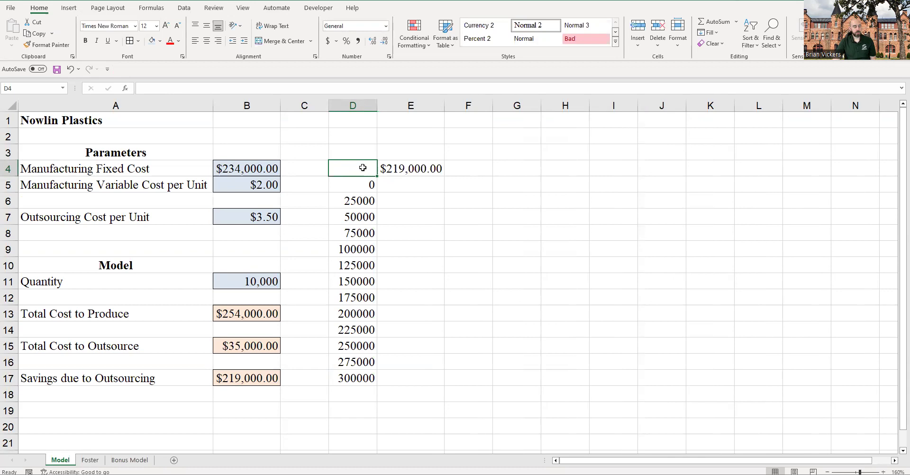
{"action": "key", "text": "ctrl+z"}
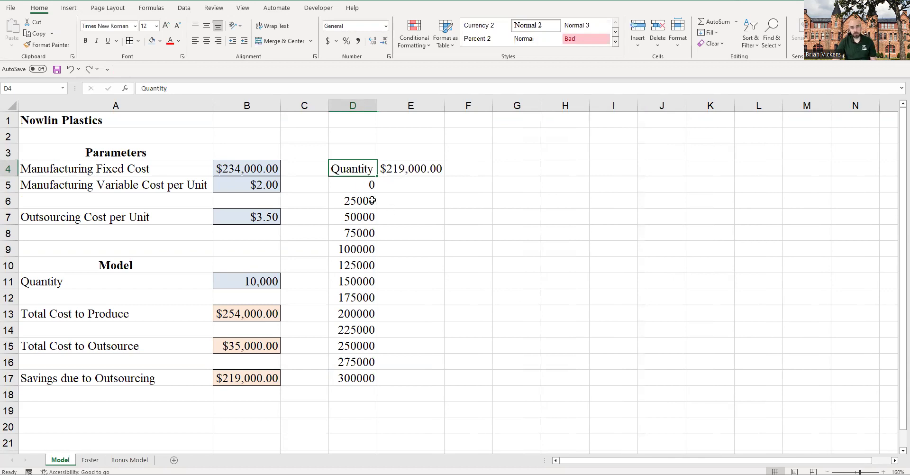
- Create a one-way what-if data table on D4:E17 with the model Quantity cell B11 as the column input cell
{"action": "left_click_drag", "start_coordinate": [359, 167], "coordinate": [418, 376]}
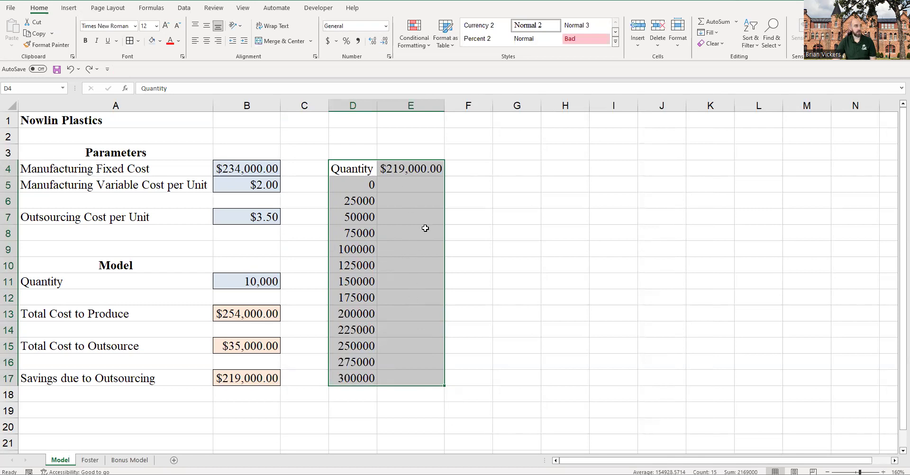
{"action": "left_click", "coordinate": [189, 13]}
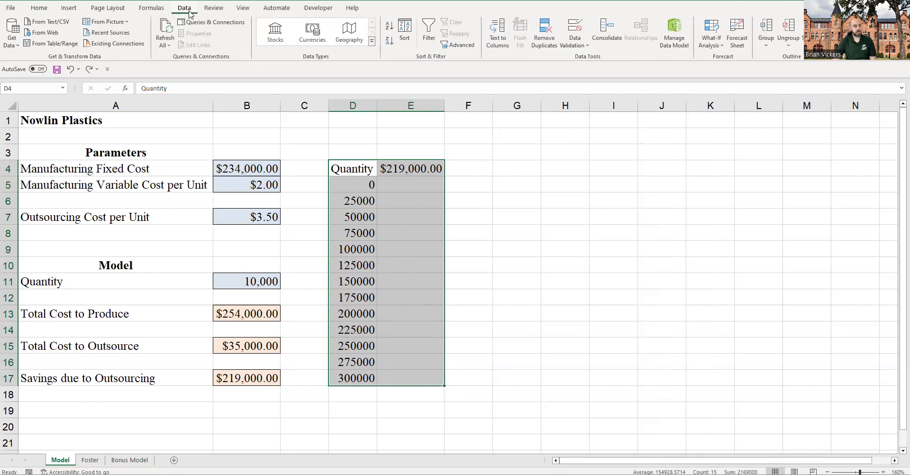
{"action": "left_click", "coordinate": [712, 47]}
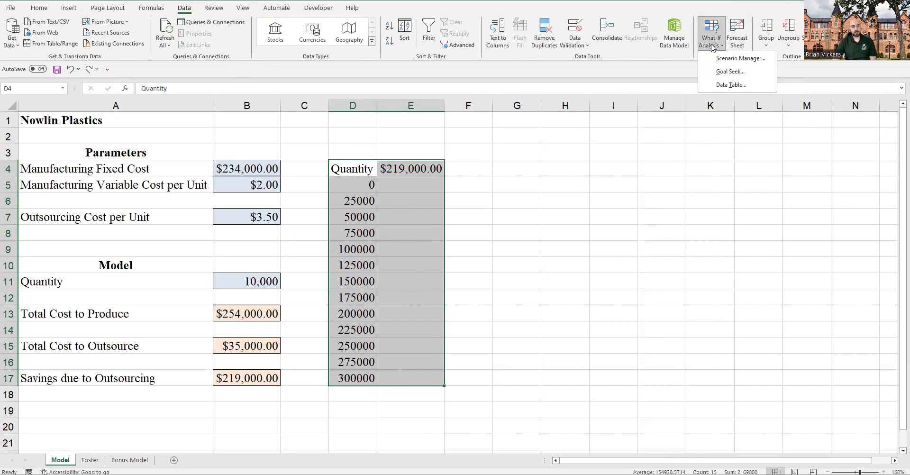
{"action": "left_click", "coordinate": [727, 85]}
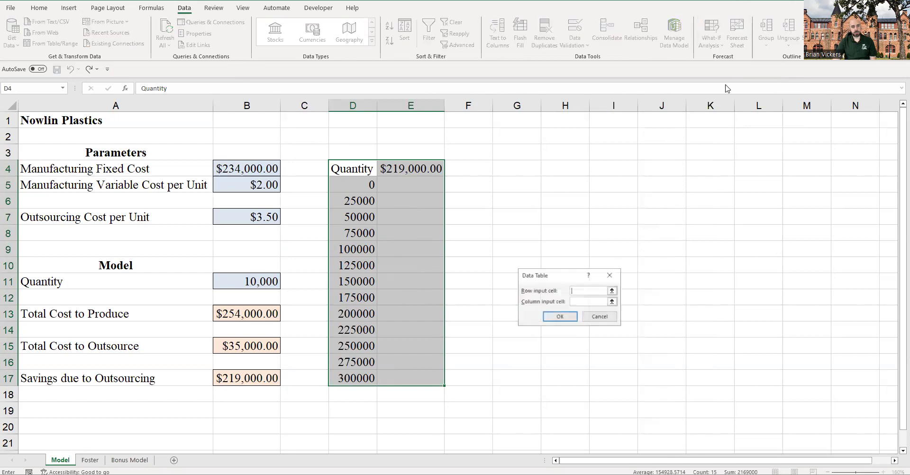
{"action": "left_click_drag", "start_coordinate": [567, 271], "coordinate": [577, 171]}
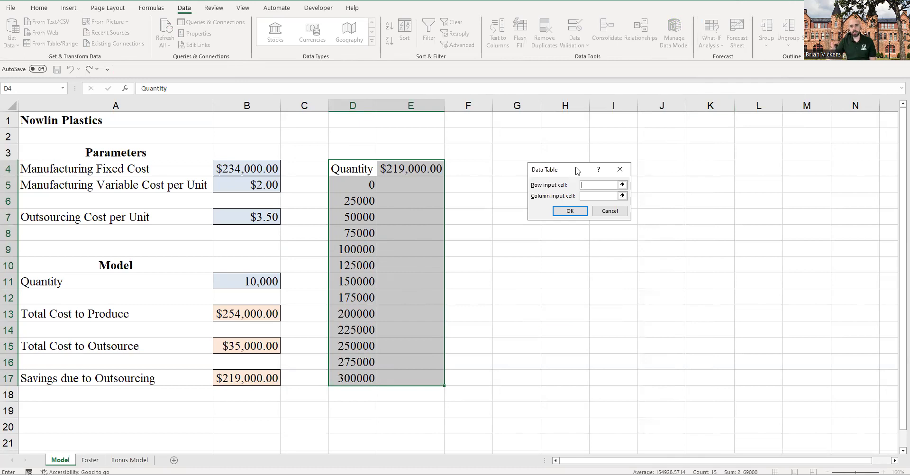
{"action": "left_click", "coordinate": [593, 196]}
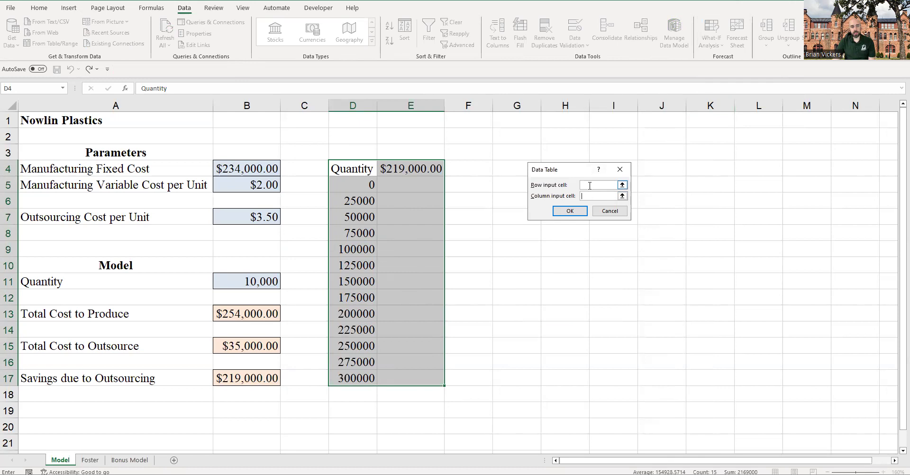
{"action": "left_click", "coordinate": [591, 195]}
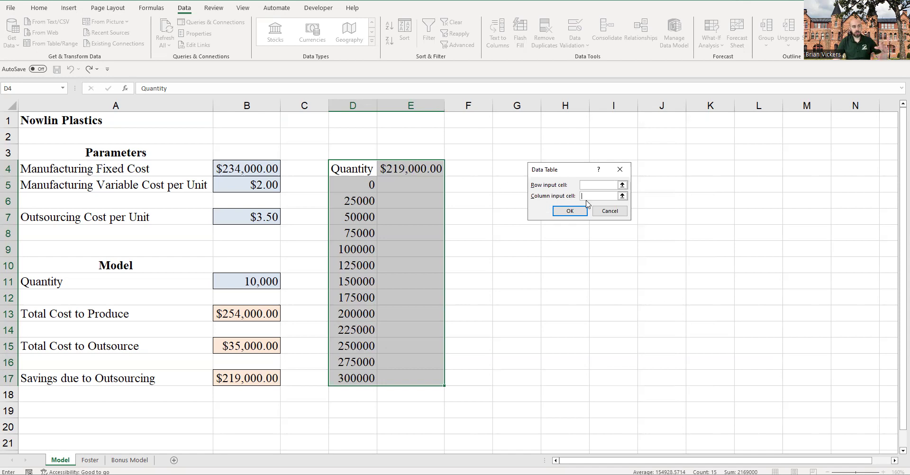
{"action": "key", "text": "Tab"}
{"action": "key", "text": "Tab"}
{"action": "key", "text": "Tab"}
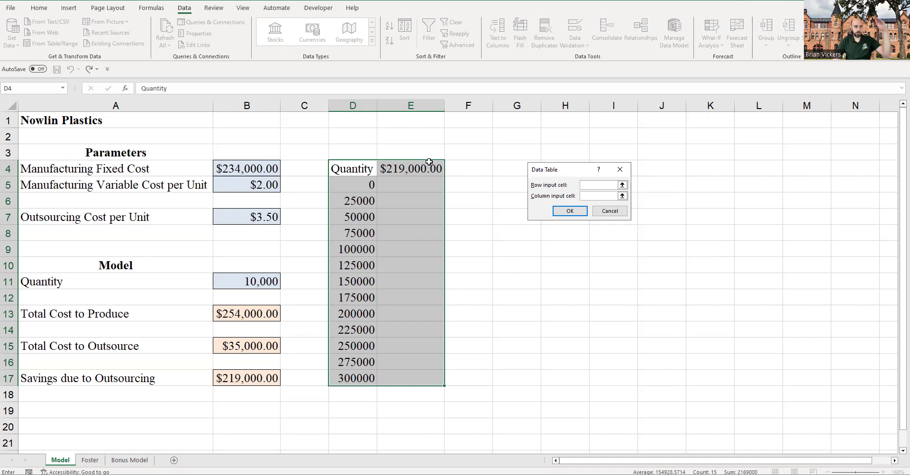
{"action": "left_click", "coordinate": [244, 282]}
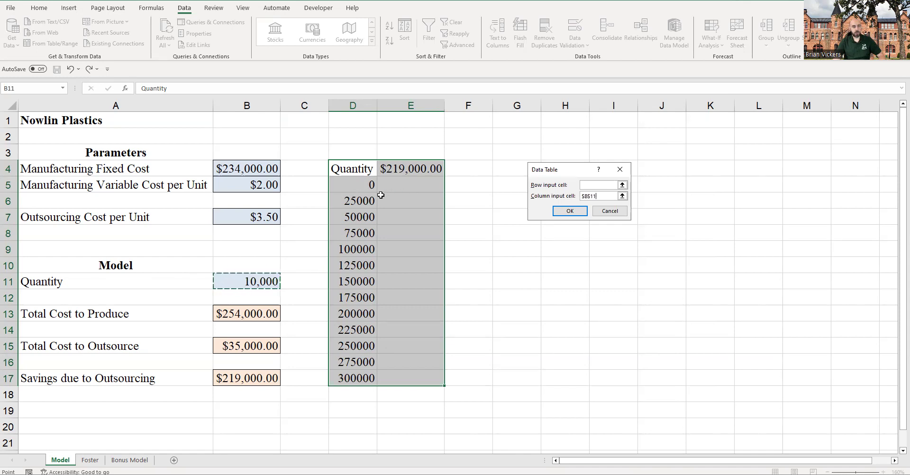
{"action": "left_click", "coordinate": [571, 212]}
- Format the data table results in E5:E17 as Currency
{"action": "left_click_drag", "start_coordinate": [419, 186], "coordinate": [418, 378]}
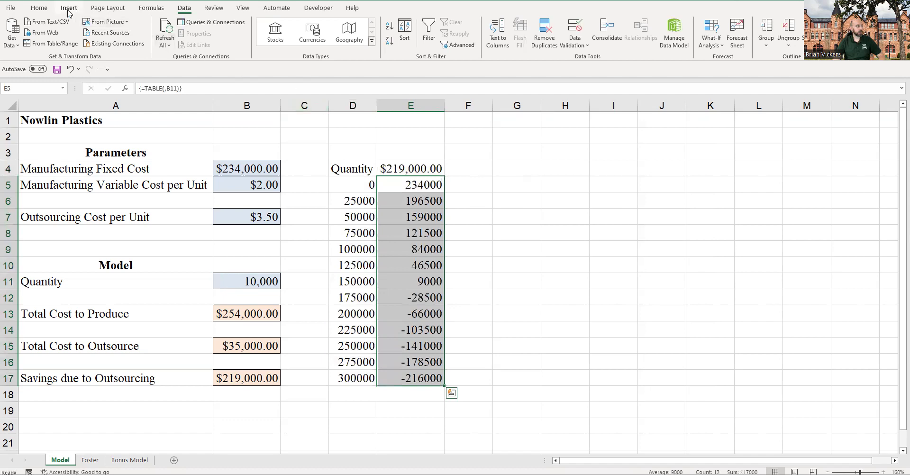
{"action": "left_click", "coordinate": [39, 8]}
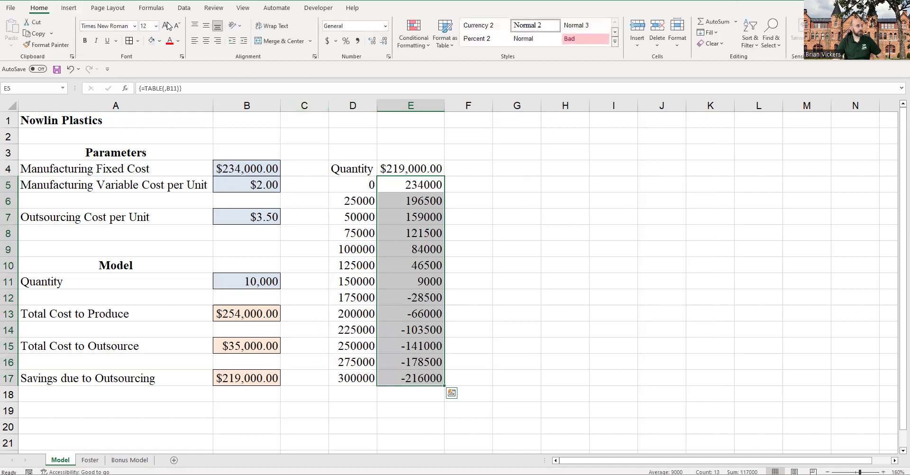
{"action": "left_click", "coordinate": [386, 26]}
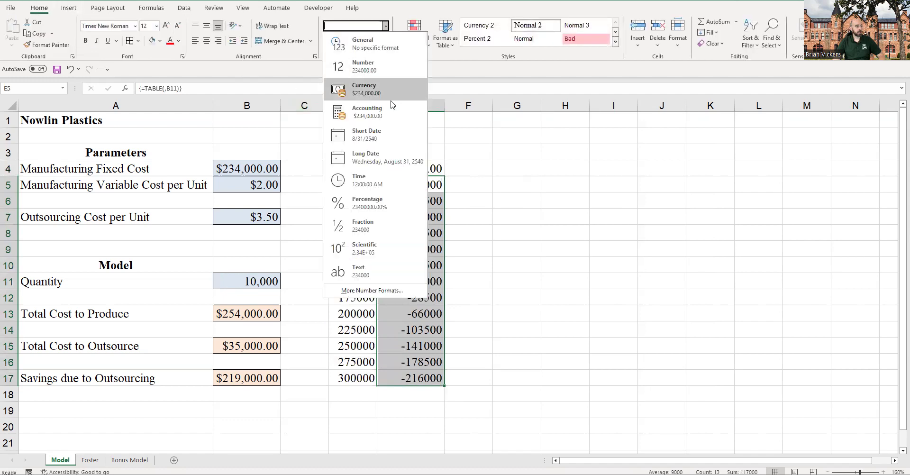
{"action": "left_click", "coordinate": [386, 94]}
- Check the data table savings for quantities 0 and 25000 against the Savings due to Outsourcing row of the model
{"action": "left_click", "coordinate": [399, 182]}
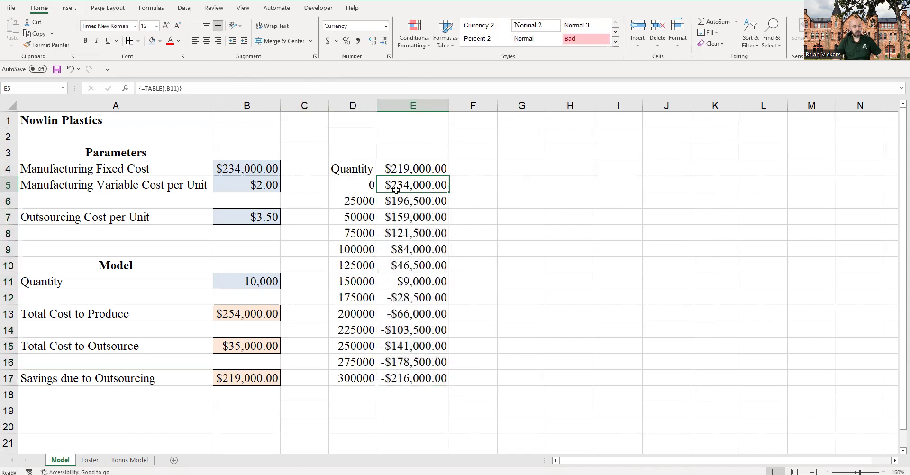
{"action": "left_click", "coordinate": [120, 384]}
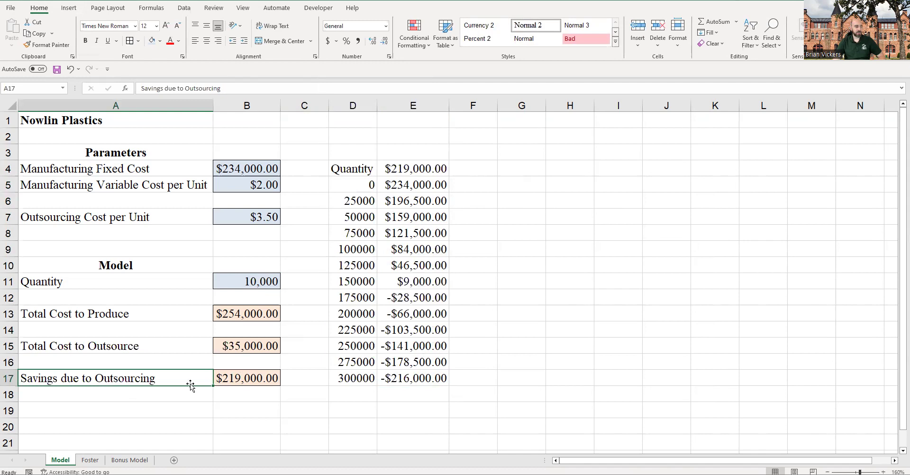
{"action": "key", "text": "Right"}
{"action": "left_click_drag", "start_coordinate": [357, 185], "coordinate": [418, 185]}
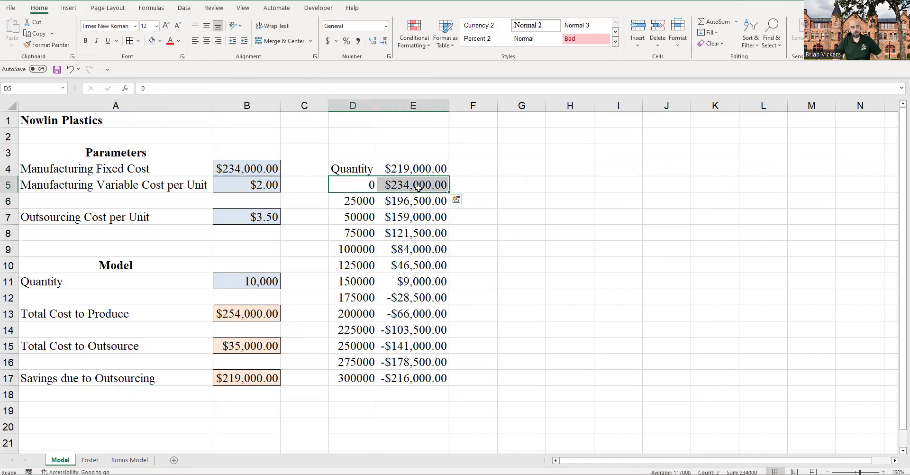
{"action": "left_click", "coordinate": [382, 187]}
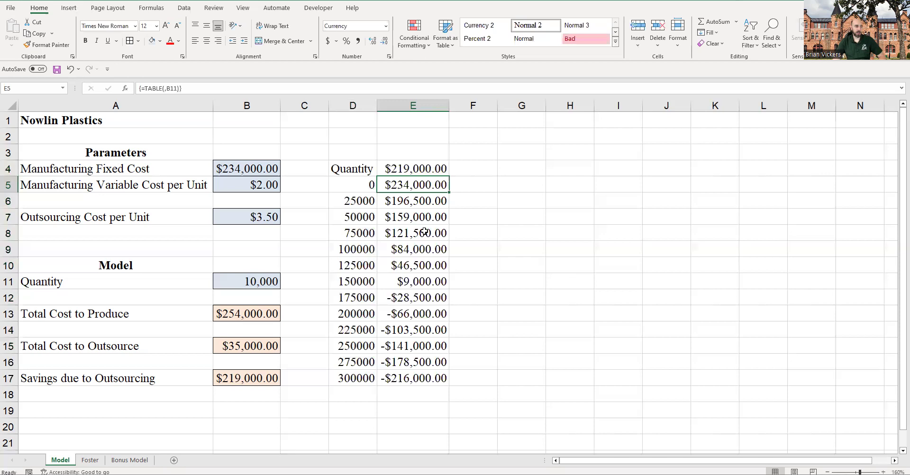
{"action": "left_click", "coordinate": [364, 204]}
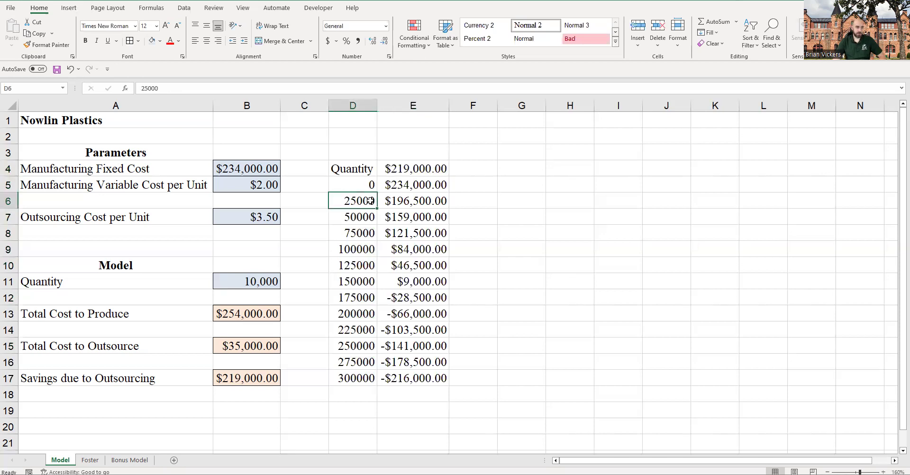
{"action": "left_click", "coordinate": [400, 202]}
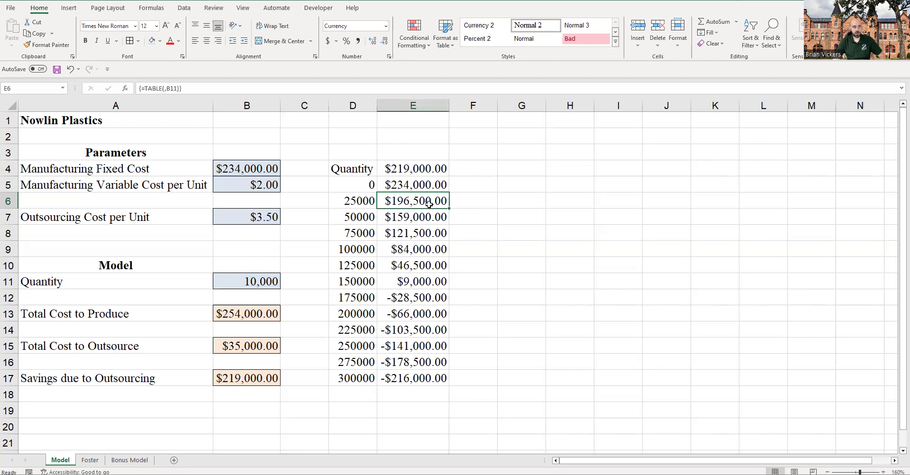
- Examine the savings column E5:E17, comparing the results for quantities 150000, 175000 and 300000
{"action": "left_click_drag", "start_coordinate": [401, 187], "coordinate": [413, 378]}
{"action": "left_click", "coordinate": [357, 281]}
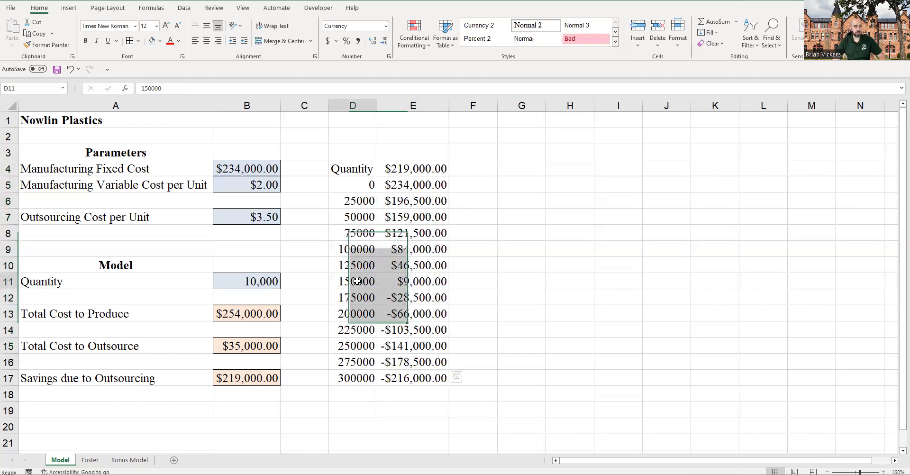
{"action": "key", "text": "shift+Down"}
{"action": "key", "text": "shift+Right"}
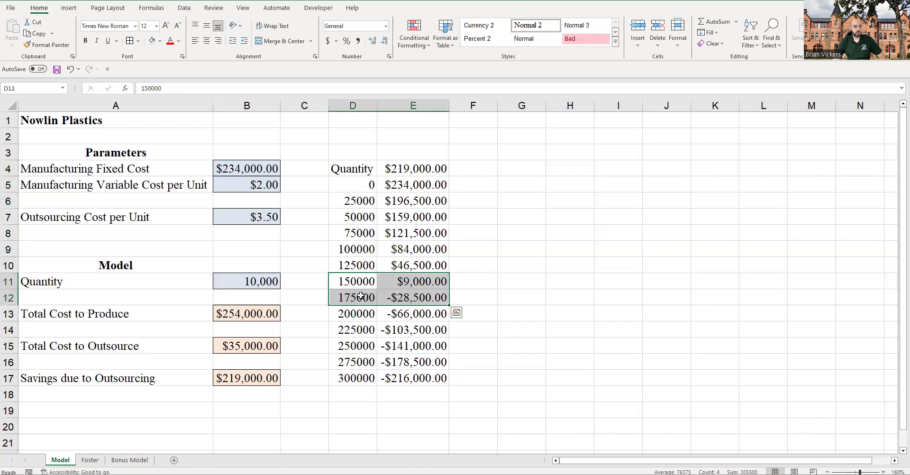
{"action": "left_click", "coordinate": [414, 280]}
{"action": "left_click", "coordinate": [444, 296]}
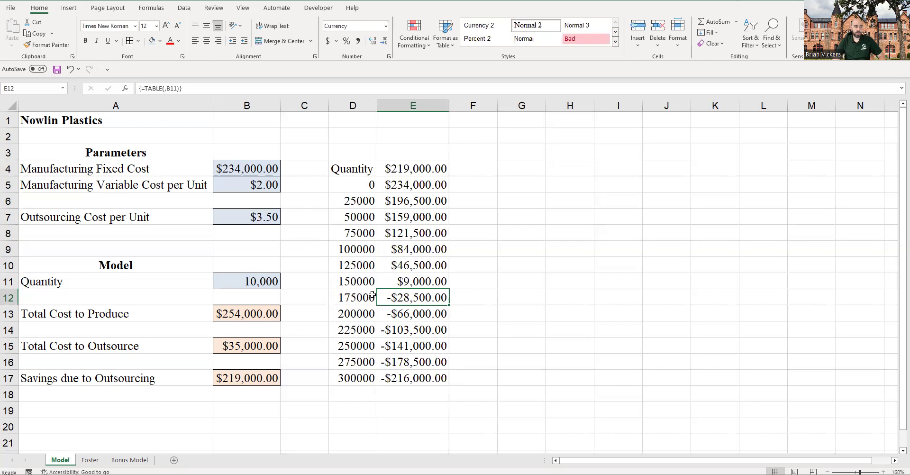
{"action": "left_click", "coordinate": [373, 295]}
{"action": "left_click", "coordinate": [365, 284]}
{"action": "left_click", "coordinate": [366, 376]}
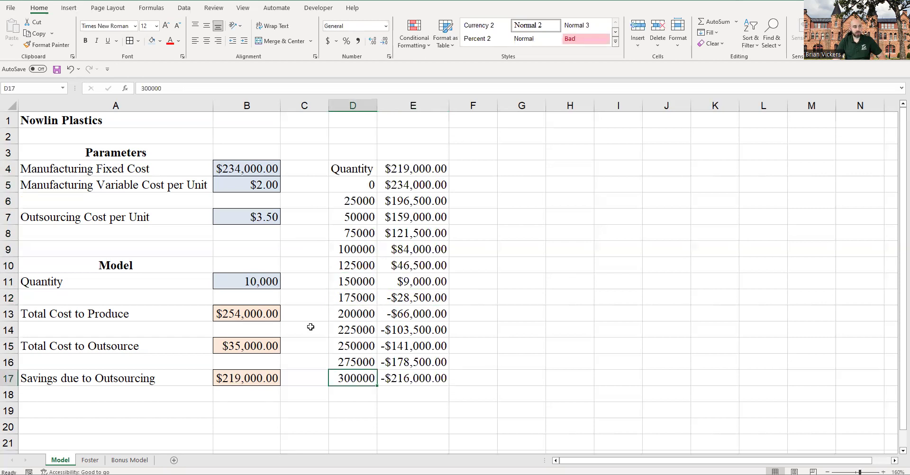
{"action": "left_click", "coordinate": [411, 379]}
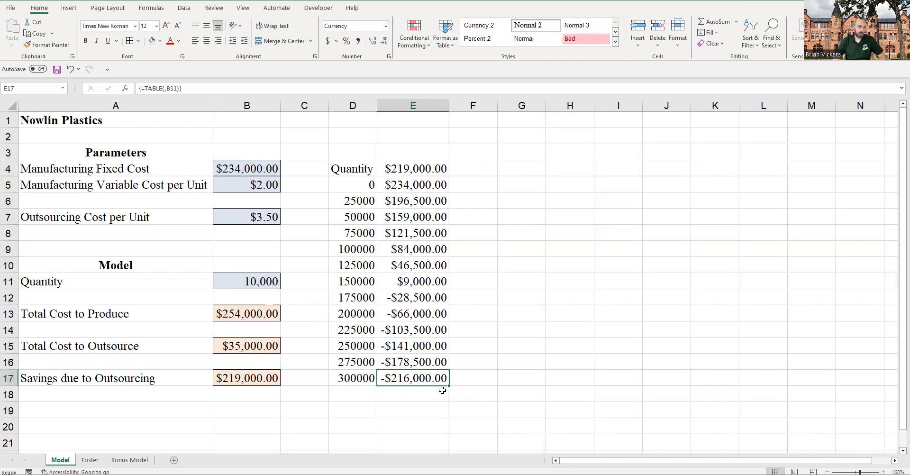
- Review the manufacturing fixed cost in B4 and compare the per-unit costs in B5 and B7
{"action": "left_click", "coordinate": [259, 172]}
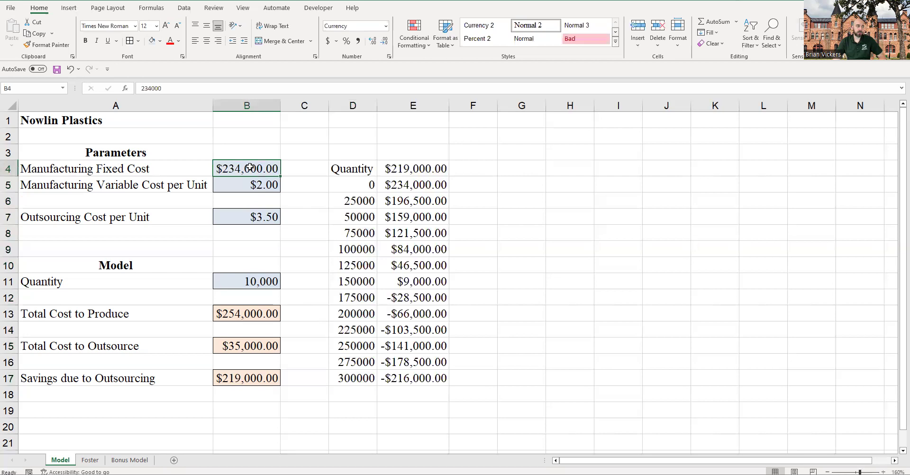
{"action": "left_click", "coordinate": [256, 181]}
{"action": "left_click", "coordinate": [264, 215]}
{"action": "left_click", "coordinate": [258, 185]}
{"action": "left_click", "coordinate": [264, 214]}
{"action": "left_click", "coordinate": [266, 187]}
{"action": "left_click", "coordinate": [264, 213]}
{"action": "left_click", "coordinate": [265, 173]}
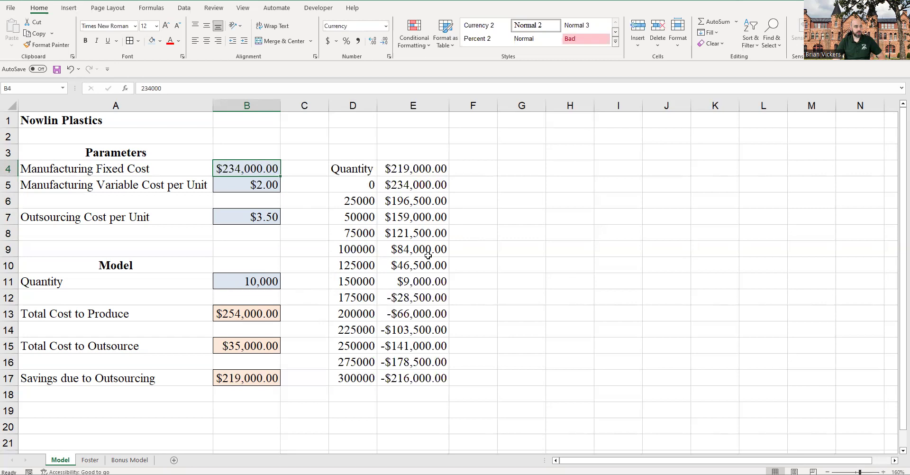
- Set Quantity in B11 to 155,000, between the 150000 and 175000 table rows, and check the savings in B17
{"action": "left_click_drag", "start_coordinate": [413, 280], "coordinate": [414, 296]}
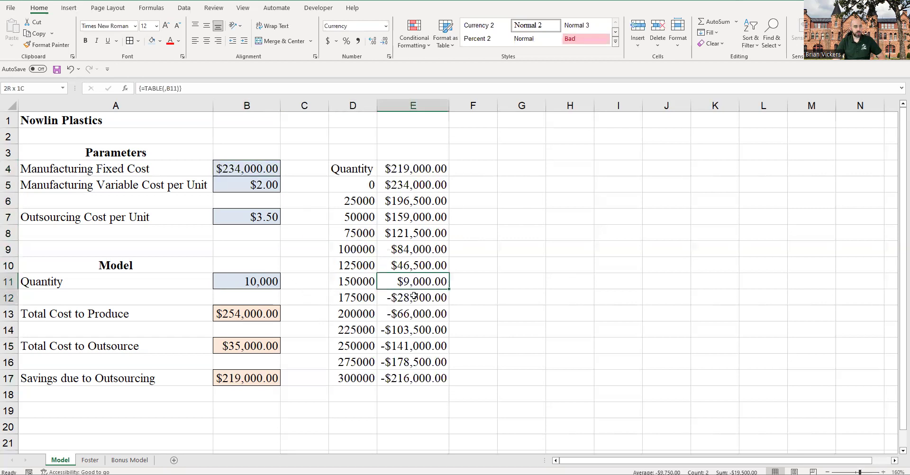
{"action": "left_click_drag", "start_coordinate": [358, 282], "coordinate": [402, 298]}
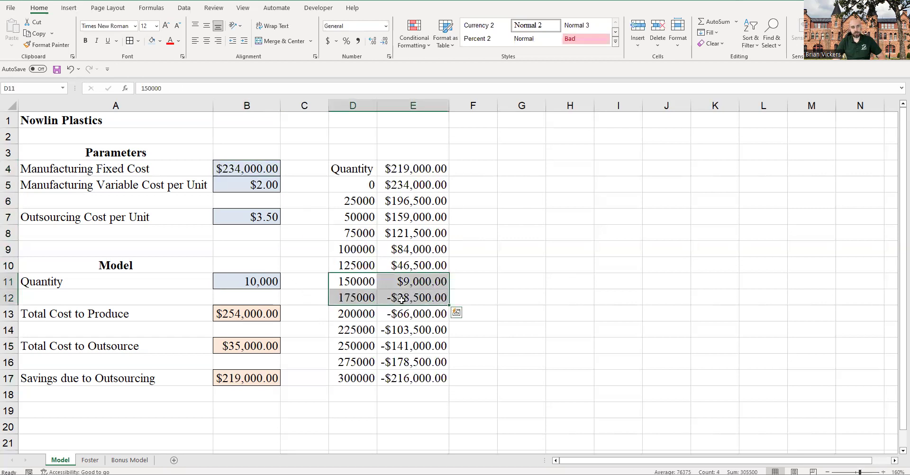
{"action": "left_click", "coordinate": [265, 284]}
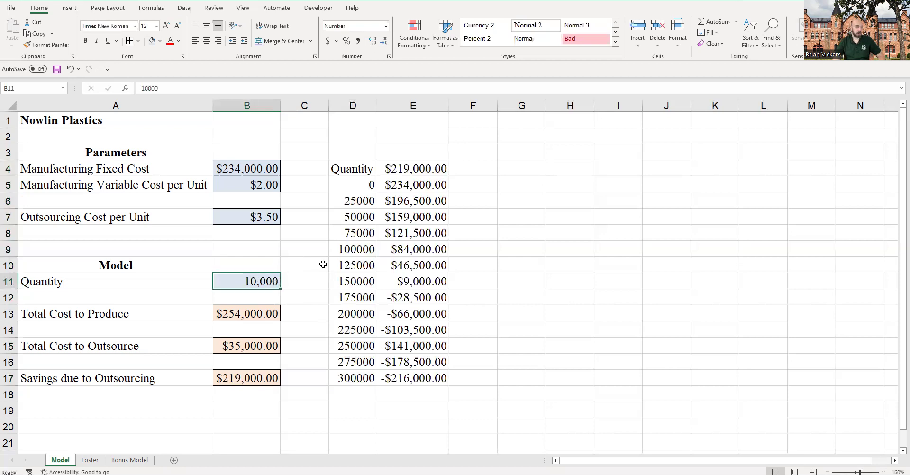
{"action": "type", "text": "155,000"}
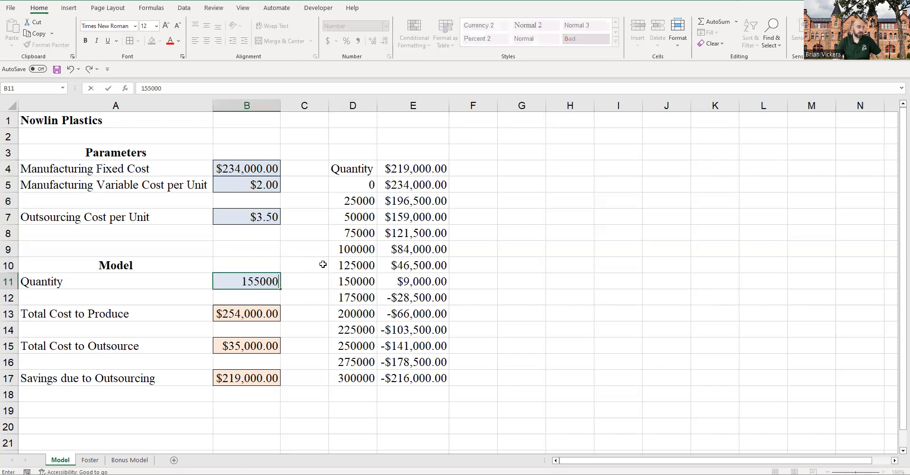
{"action": "key", "text": "Return"}
{"action": "left_click", "coordinate": [248, 375]}
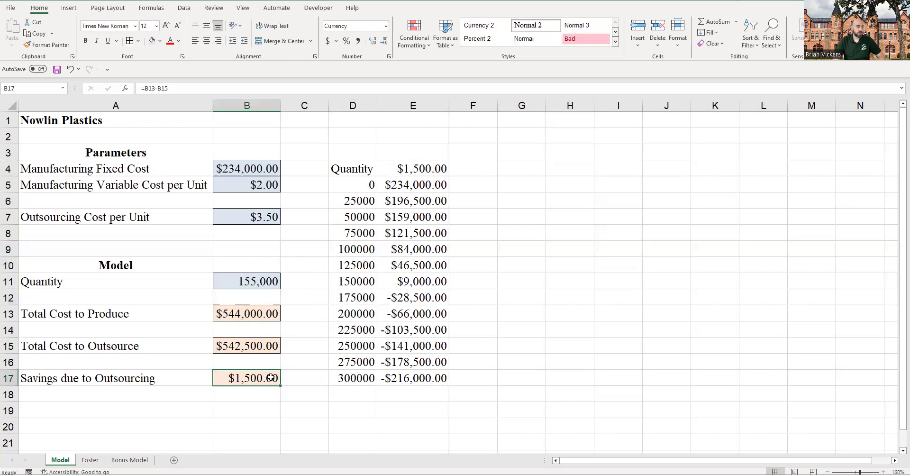
- Set Quantity in B11 to 160,000 and check the resulting Savings due to Outsourcing
{"action": "left_click", "coordinate": [260, 292]}
{"action": "left_click", "coordinate": [259, 280]}
{"action": "type", "text": "16000"}
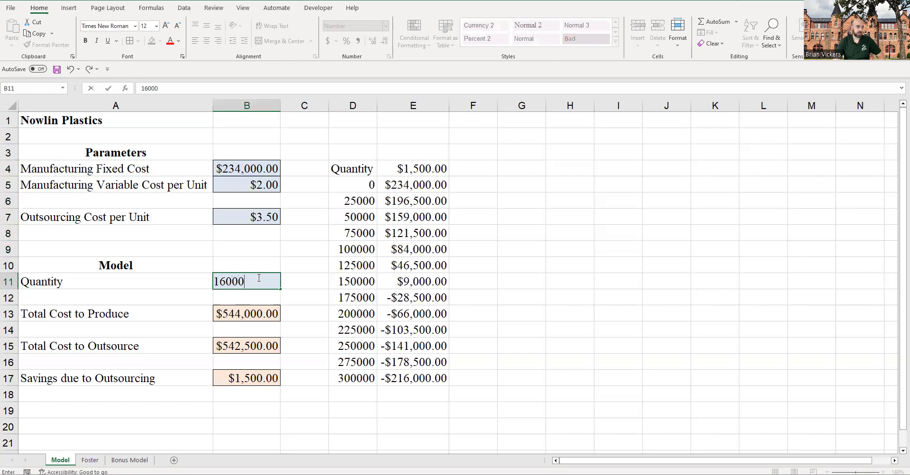
{"action": "key", "text": "Return"}
{"action": "left_click", "coordinate": [259, 277]}
{"action": "type", "text": "1600"}
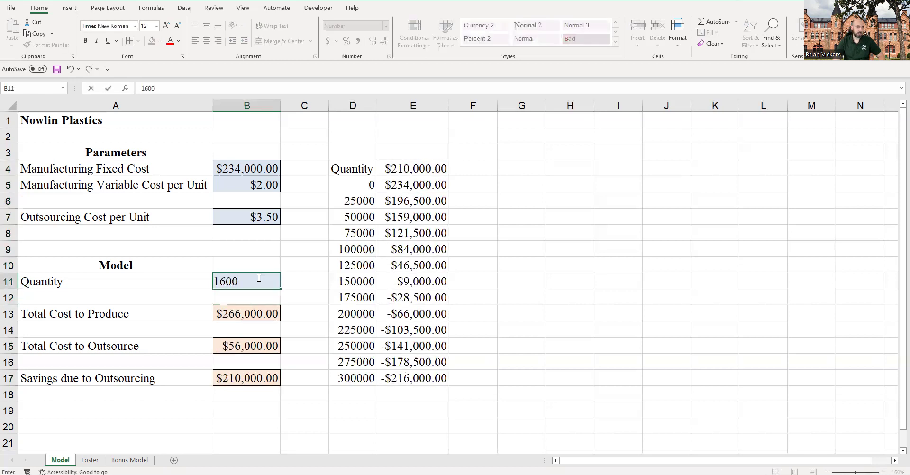
{"action": "key", "text": "Return"}
- Narrow in on the break-even point by setting Quantity in B11 to 157,000 and then 156,000
{"action": "left_click", "coordinate": [245, 282]}
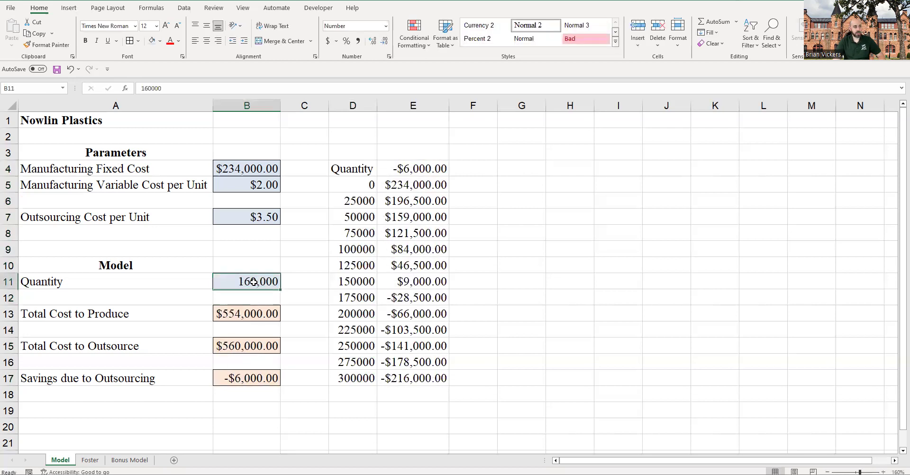
{"action": "type", "text": "157"}
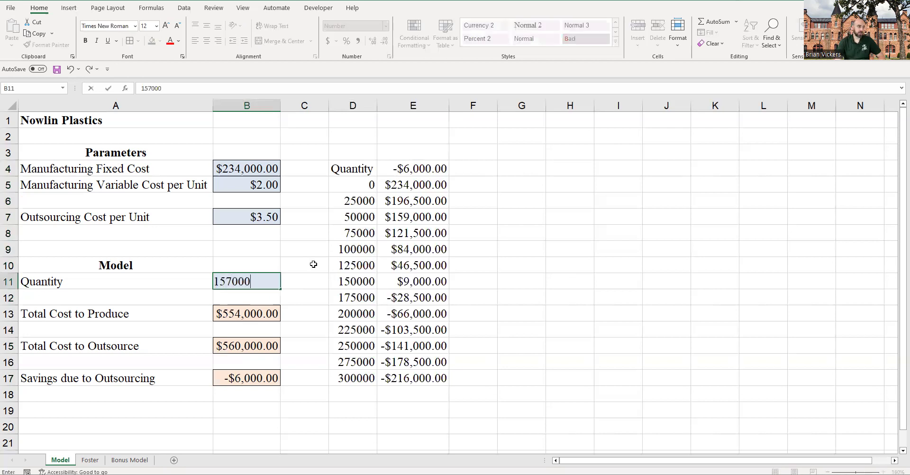
{"action": "key", "text": "Return"}
{"action": "left_click", "coordinate": [269, 279]}
{"action": "type", "text": "1"}
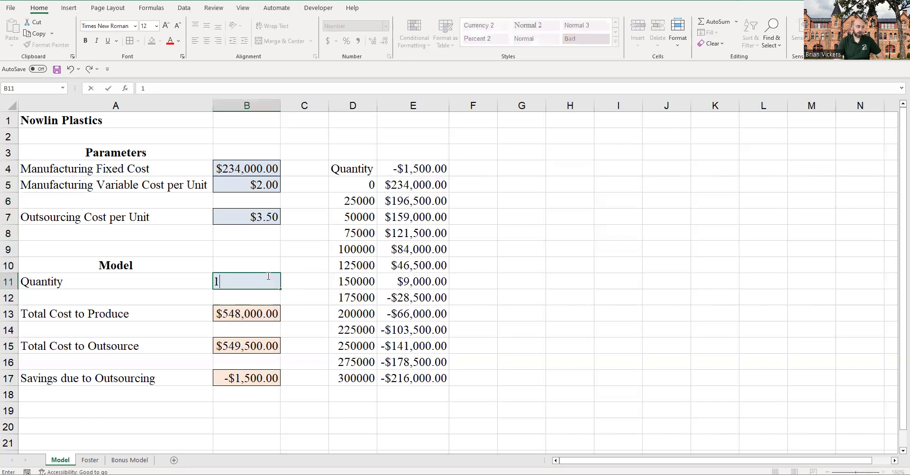
{"action": "type", "text": "56,00000"}
{"action": "key", "text": "Return"}
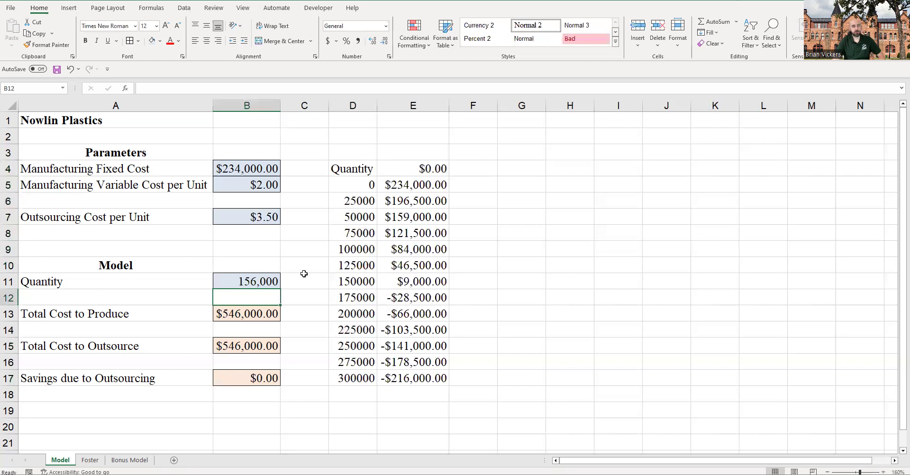
- Set Quantity in B11 to 55,000 as a starting value away from the break-even point
{"action": "left_click", "coordinate": [278, 277]}
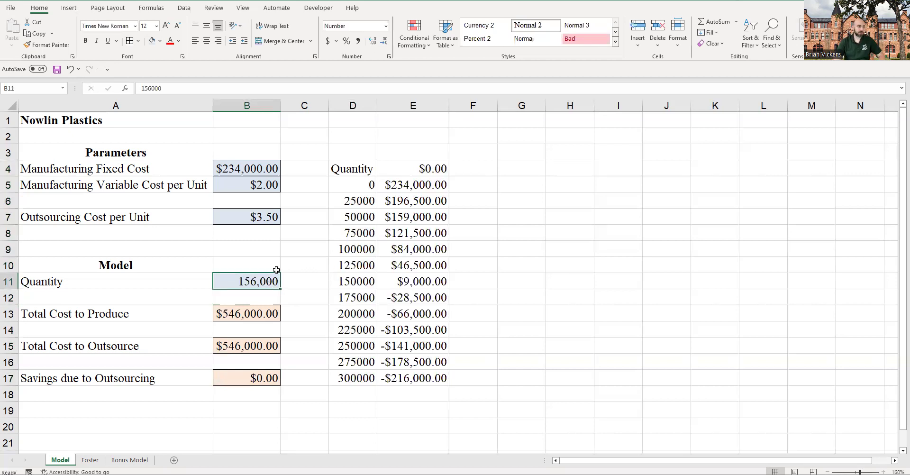
{"action": "type", "text": "55000"}
{"action": "key", "text": "Return"}
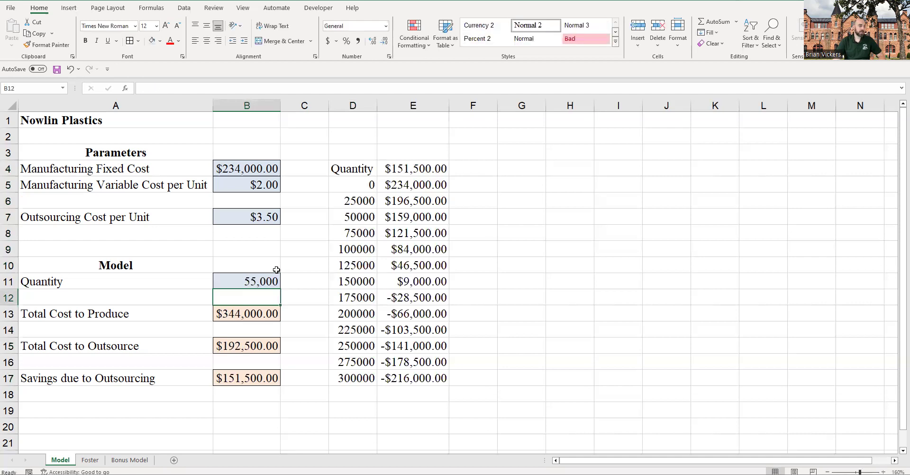
- Run Goal Seek to bring Savings due to Outsourcing in B17 to 0 by changing Quantity in B11, and keep the solution
{"action": "left_click", "coordinate": [257, 282]}
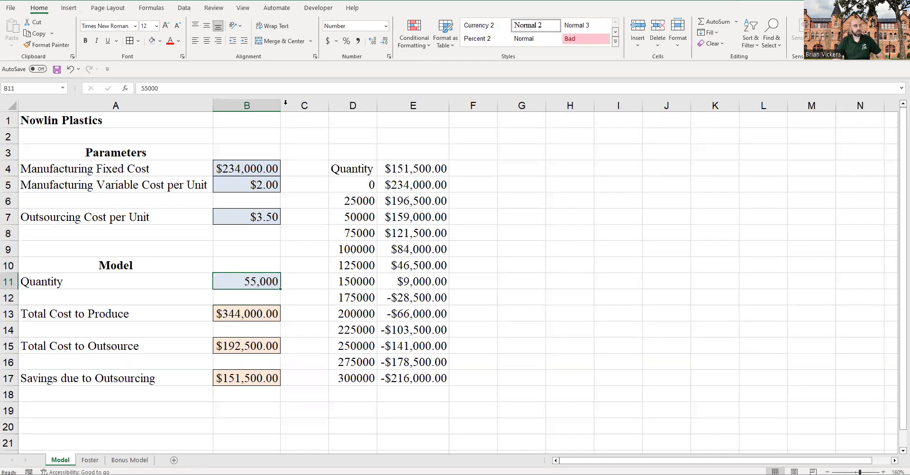
{"action": "left_click", "coordinate": [185, 8]}
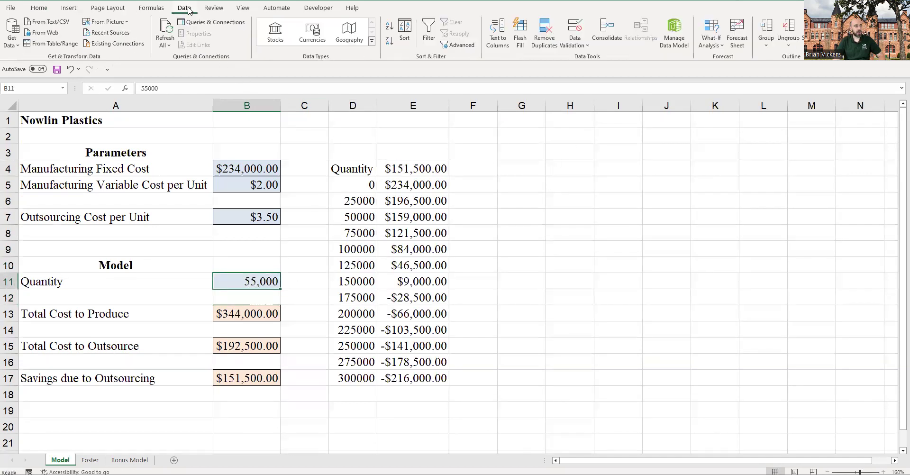
{"action": "left_click", "coordinate": [724, 45]}
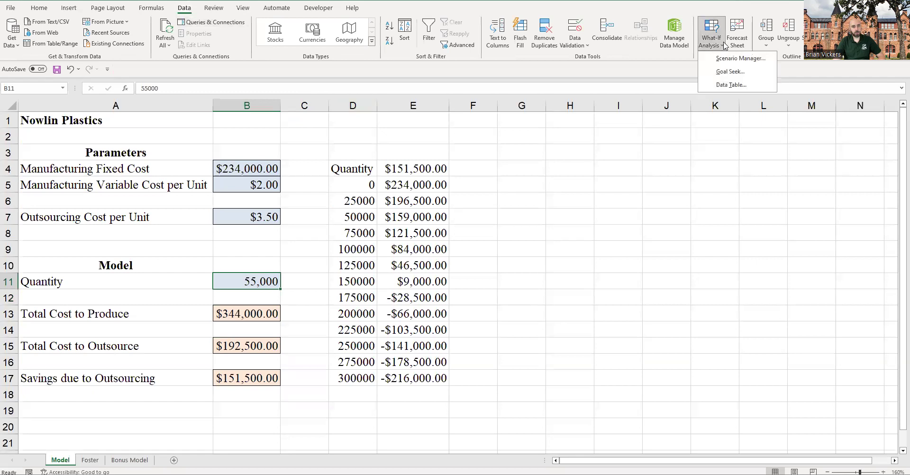
{"action": "left_click", "coordinate": [730, 72]}
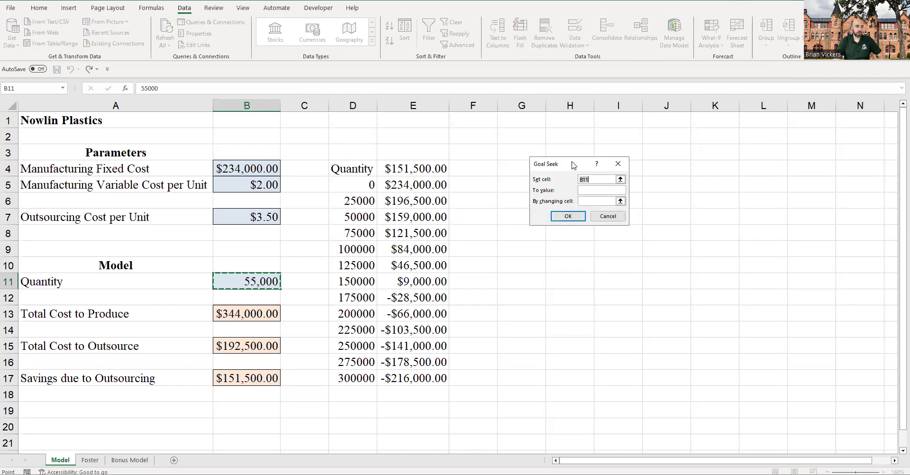
{"action": "left_click_drag", "start_coordinate": [576, 164], "coordinate": [510, 187]}
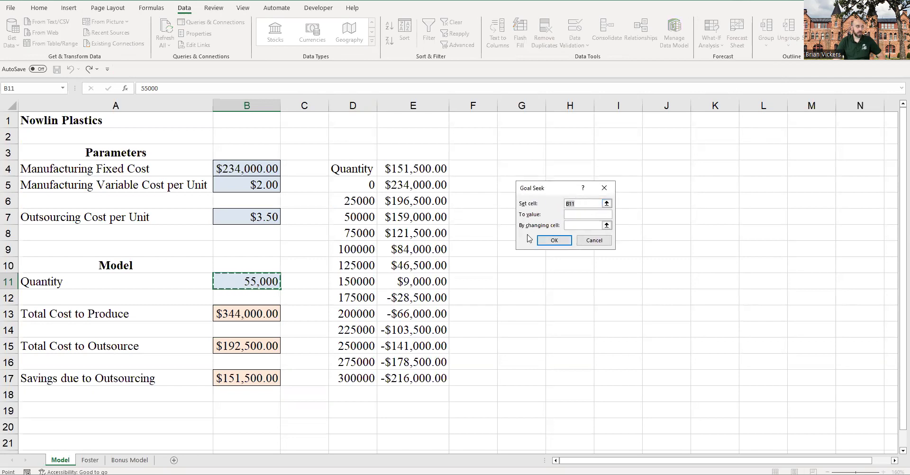
{"action": "left_click", "coordinate": [241, 378]}
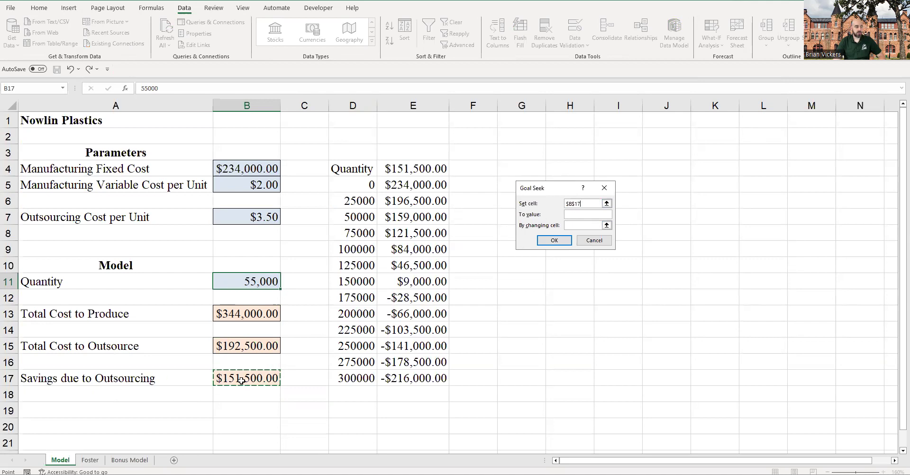
{"action": "left_click", "coordinate": [582, 214]}
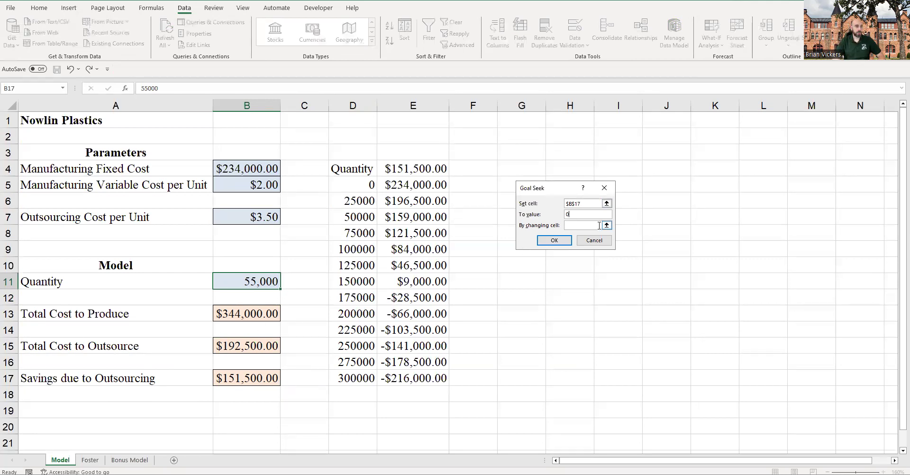
{"action": "left_click", "coordinate": [233, 283]}
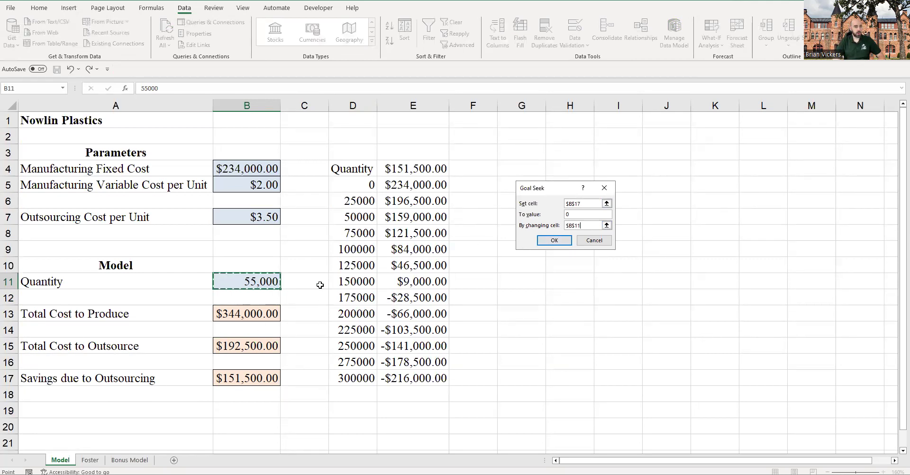
{"action": "left_click", "coordinate": [564, 243]}
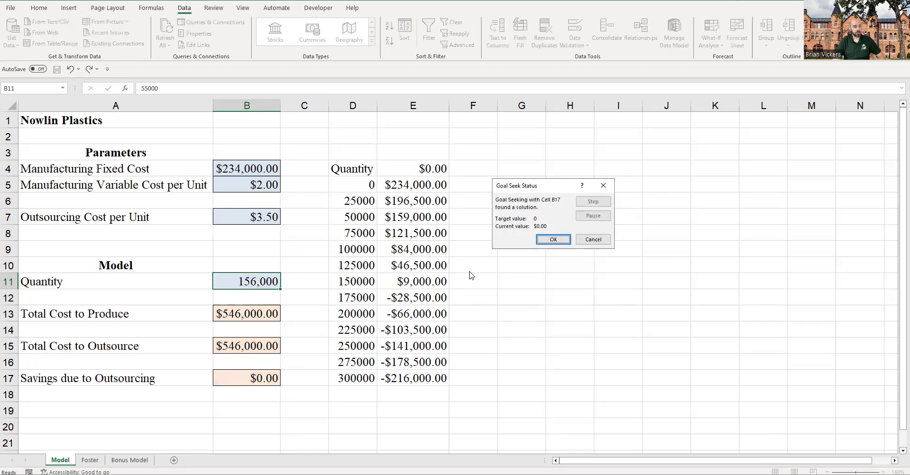
{"action": "left_click", "coordinate": [553, 239]}
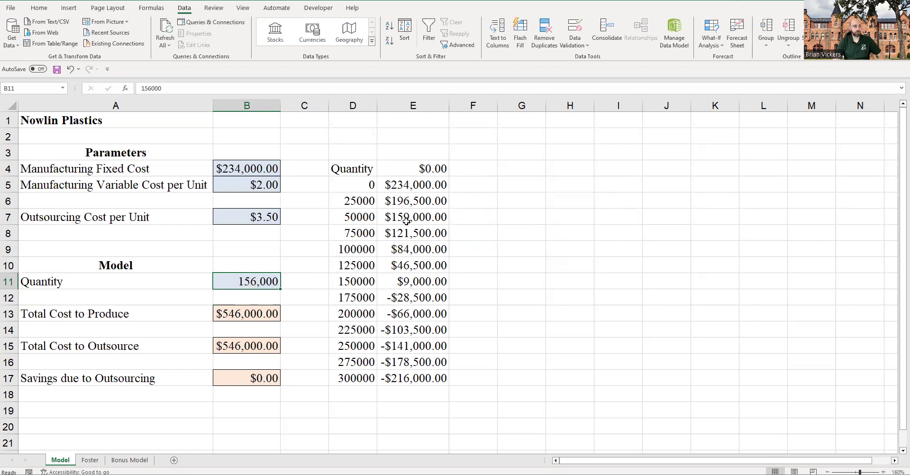
- Review the 150000 and 175000 rows of the data table, the outsourcing cost in B7, and the table's quantity column and header row
{"action": "left_click_drag", "start_coordinate": [375, 281], "coordinate": [416, 295]}
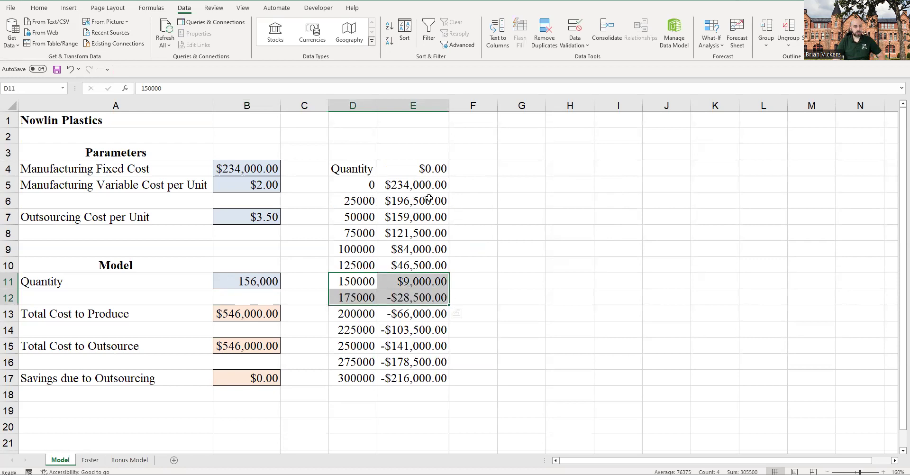
{"action": "left_click", "coordinate": [256, 215]}
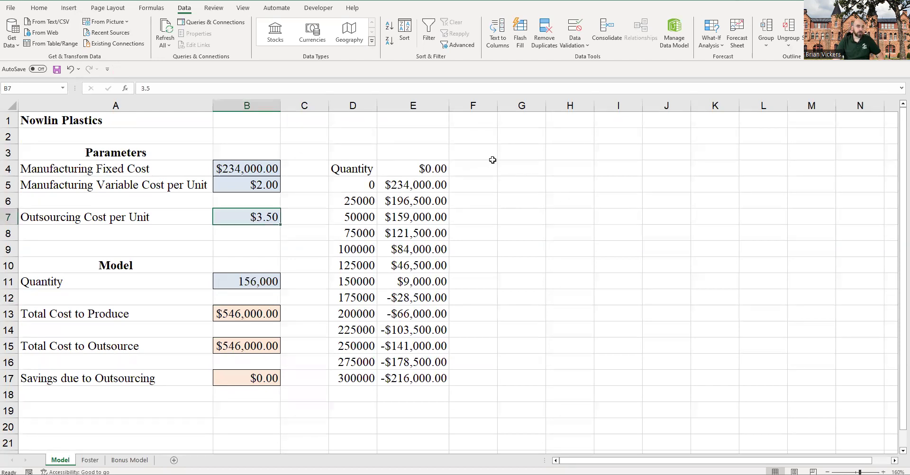
{"action": "left_click_drag", "start_coordinate": [407, 186], "coordinate": [675, 185]}
{"action": "left_click", "coordinate": [541, 167]}
{"action": "left_click_drag", "start_coordinate": [361, 190], "coordinate": [347, 372]}
{"action": "left_click_drag", "start_coordinate": [412, 166], "coordinate": [599, 170]}
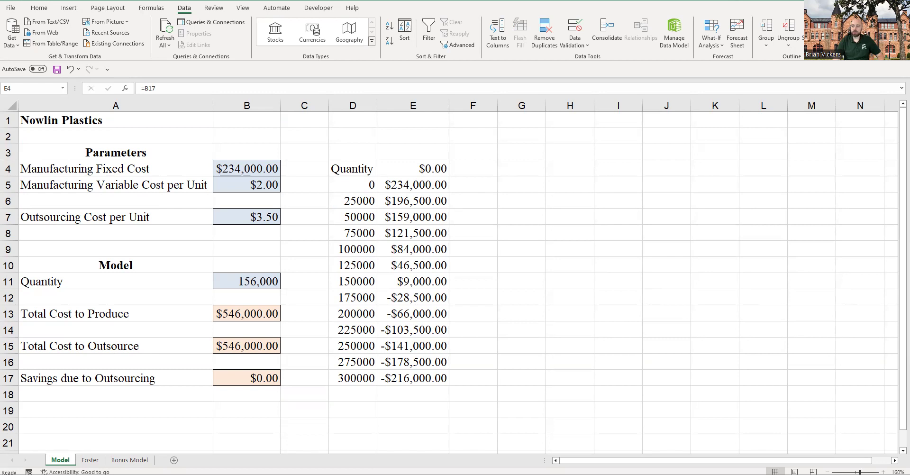
- Enter =B17 in G4 to reference Savings due to Outsourcing as the corner cell of a second data table
{"action": "left_click", "coordinate": [530, 175]}
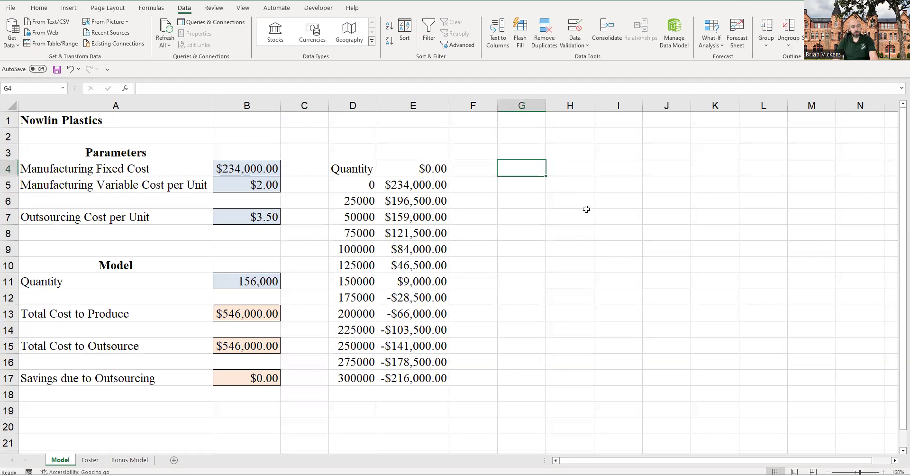
{"action": "type", "text": "="}
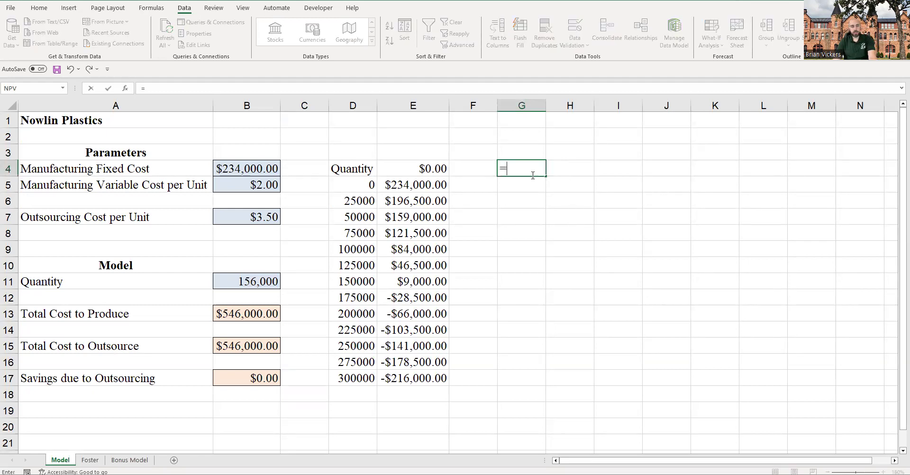
{"action": "left_click", "coordinate": [225, 379]}
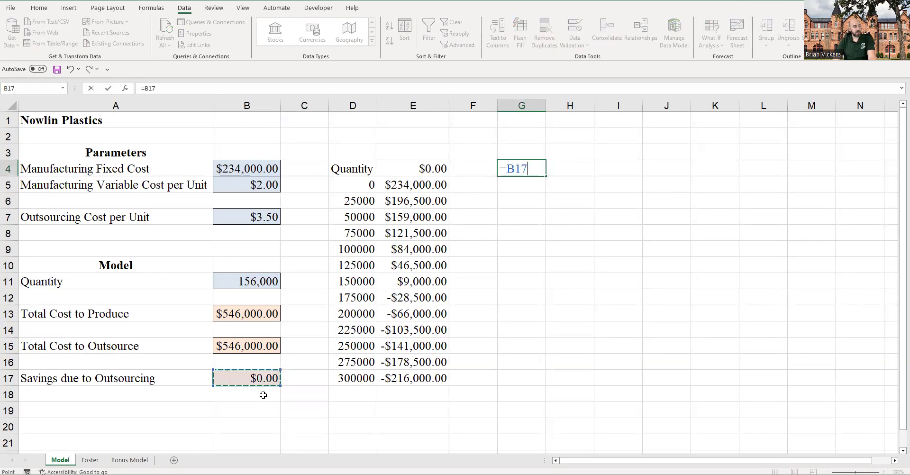
{"action": "key", "text": "Return"}
- Fill the output reference cells E4 and G4 with light orange
{"action": "left_click", "coordinate": [435, 171]}
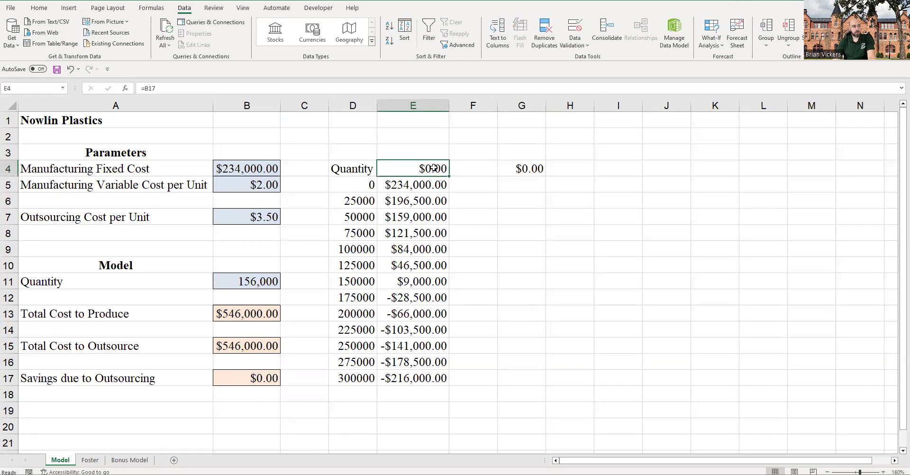
{"action": "left_click", "coordinate": [533, 169], "text": "ctrl"}
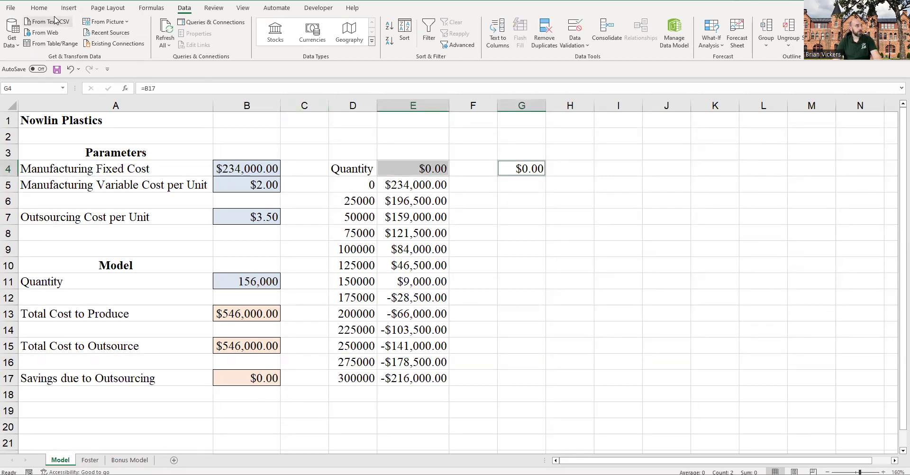
{"action": "left_click", "coordinate": [39, 8]}
{"action": "left_click", "coordinate": [160, 41]}
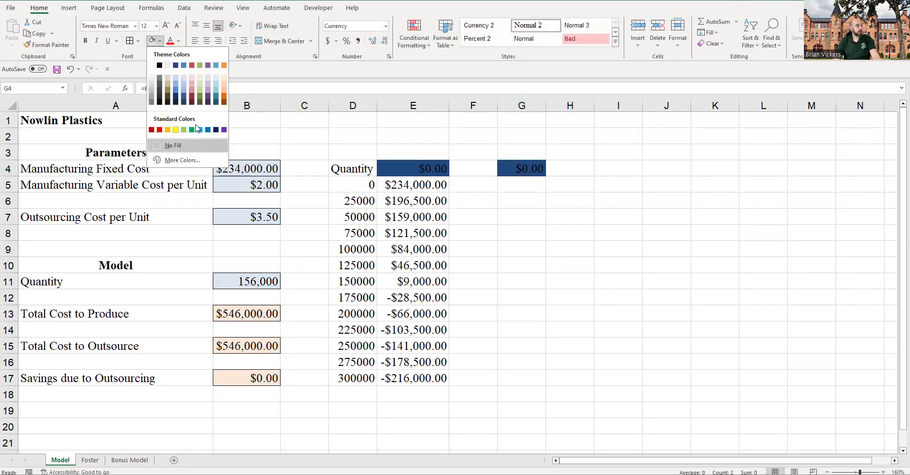
{"action": "left_click", "coordinate": [224, 80]}
- Add borders to all cells of the one-way data table D4:E17 and to the reference cell G4
{"action": "left_click_drag", "start_coordinate": [354, 169], "coordinate": [415, 354]}
{"action": "left_click", "coordinate": [129, 41]}
{"action": "left_click", "coordinate": [507, 168]}
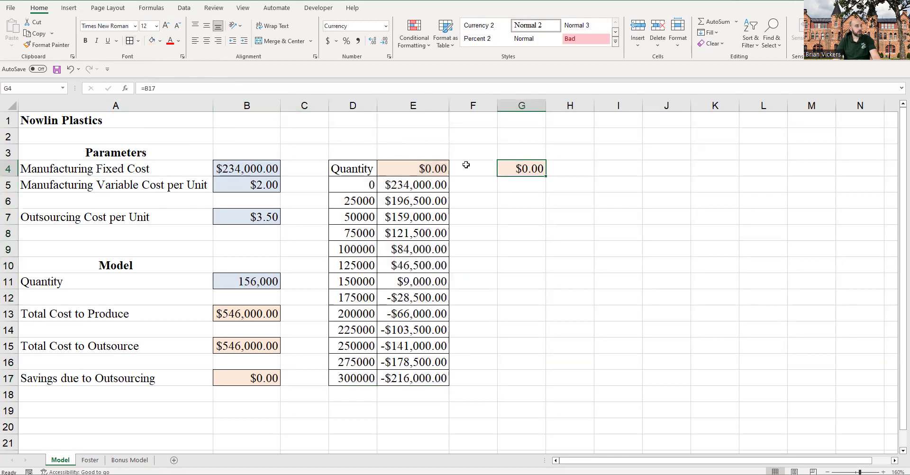
{"action": "key", "text": "Down"}
{"action": "key", "text": "Down"}
{"action": "key", "text": "Right"}
- Review the one-way table and its savings column E5:E17, and re-enter the B17 reference in G4
{"action": "left_click_drag", "start_coordinate": [363, 166], "coordinate": [417, 380]}
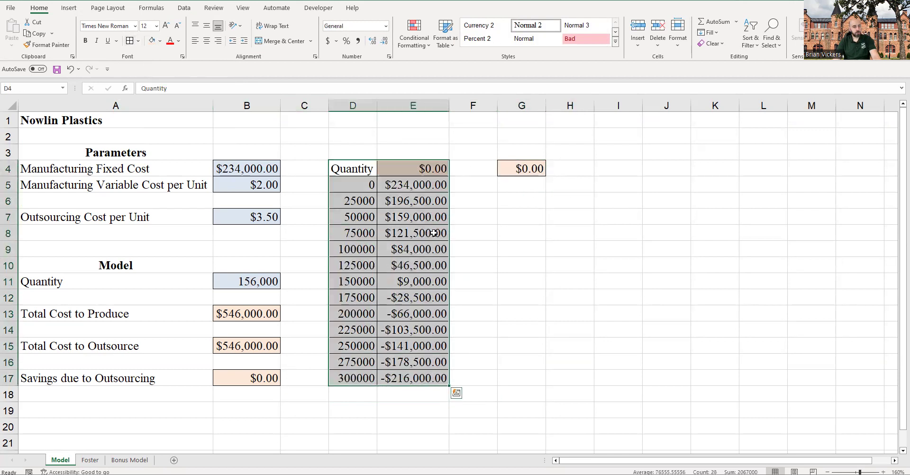
{"action": "left_click_drag", "start_coordinate": [411, 185], "coordinate": [429, 378]}
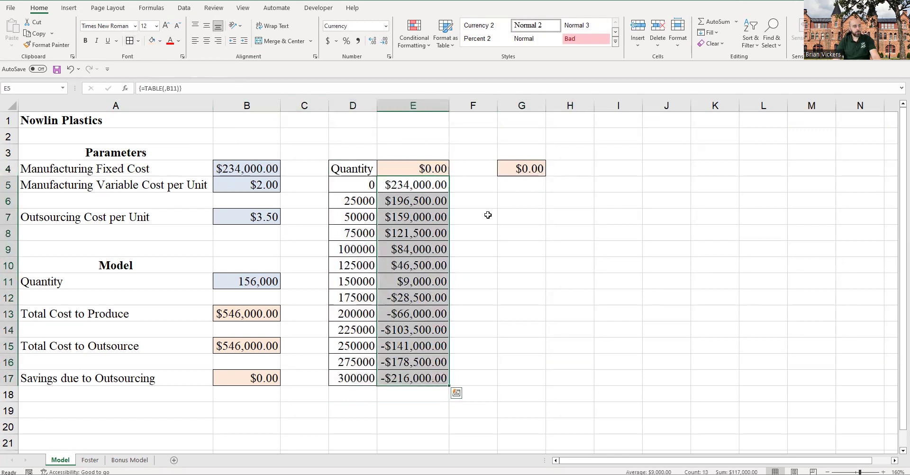
{"action": "left_click", "coordinate": [526, 167]}
{"action": "type", "text": "="}
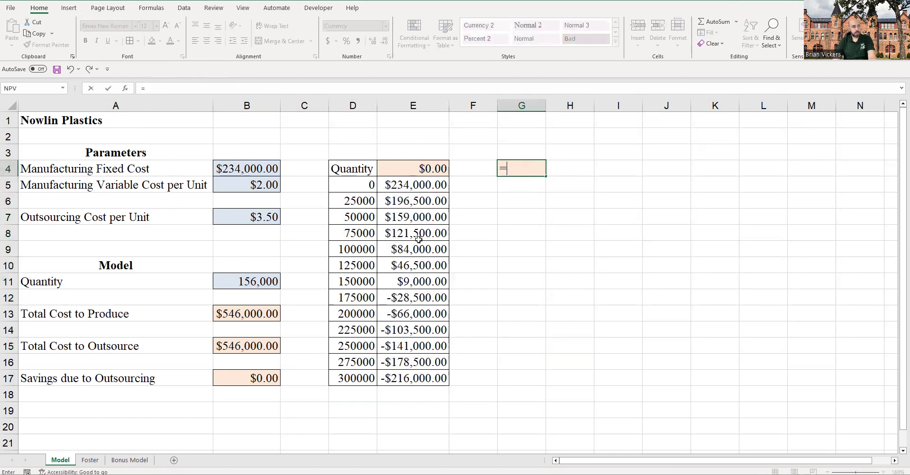
{"action": "left_click", "coordinate": [241, 383]}
{"action": "key", "text": "Return"}
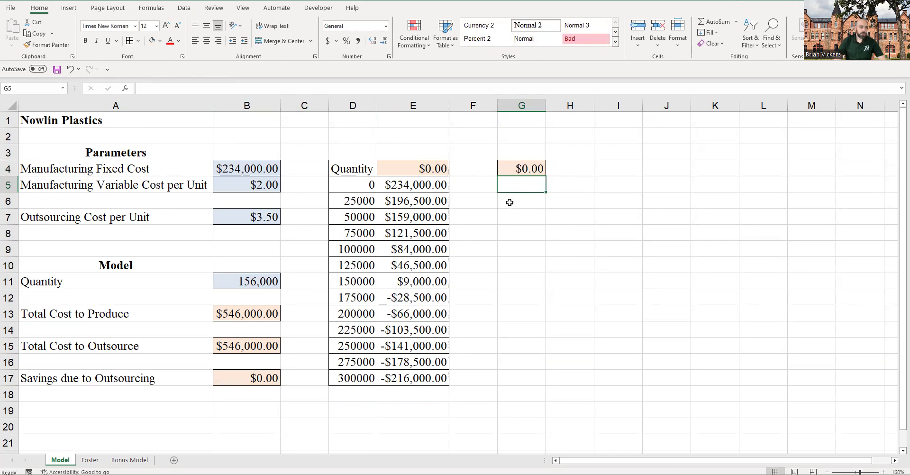
- Copy the quantities from D5:D17 into G5:G17 beneath the savings reference
{"action": "left_click_drag", "start_coordinate": [346, 193], "coordinate": [360, 379]}
{"action": "key", "text": "ctrl+c"}
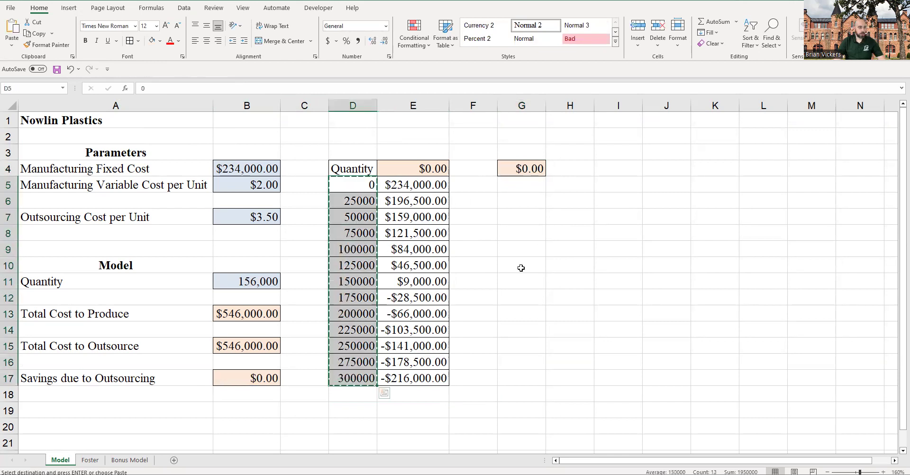
{"action": "key", "text": "ctrl+q"}
{"action": "left_click", "coordinate": [512, 188]}
{"action": "key", "text": "ctrl+v"}
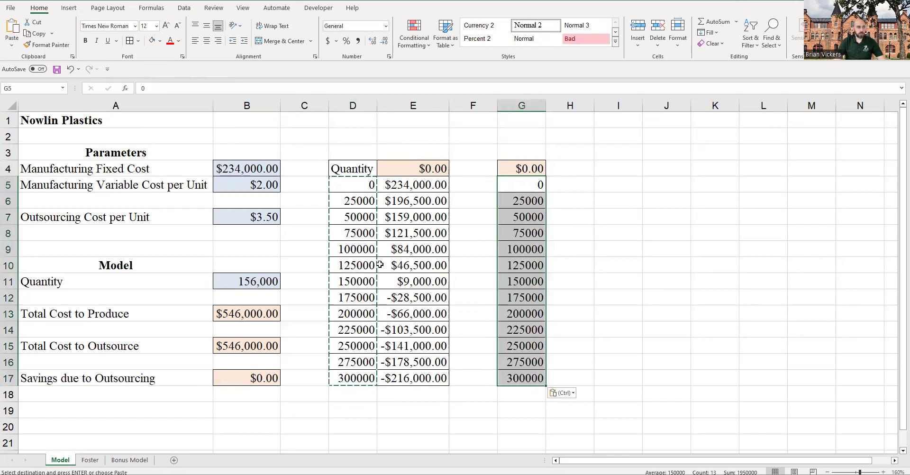
- Clear the active copy marquee around the quantities in D5:D17
{"action": "left_click_drag", "start_coordinate": [355, 189], "coordinate": [363, 381]}
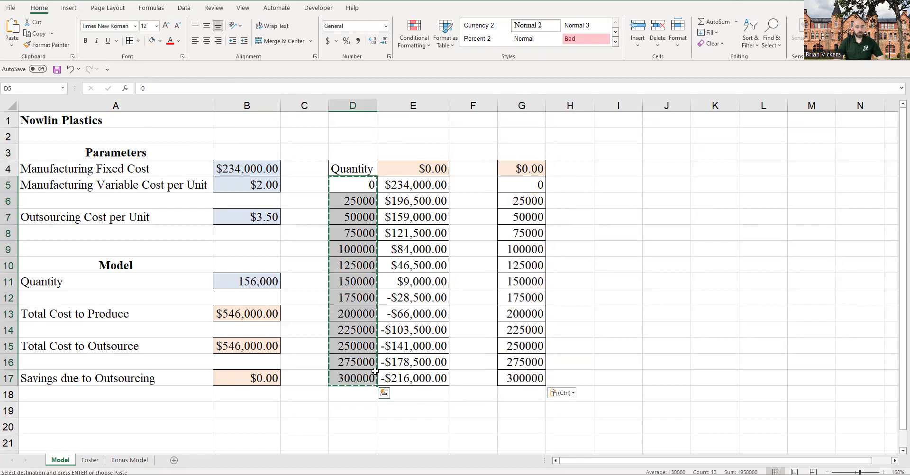
{"action": "left_click", "coordinate": [763, 247]}
{"action": "key", "text": "Escape"}
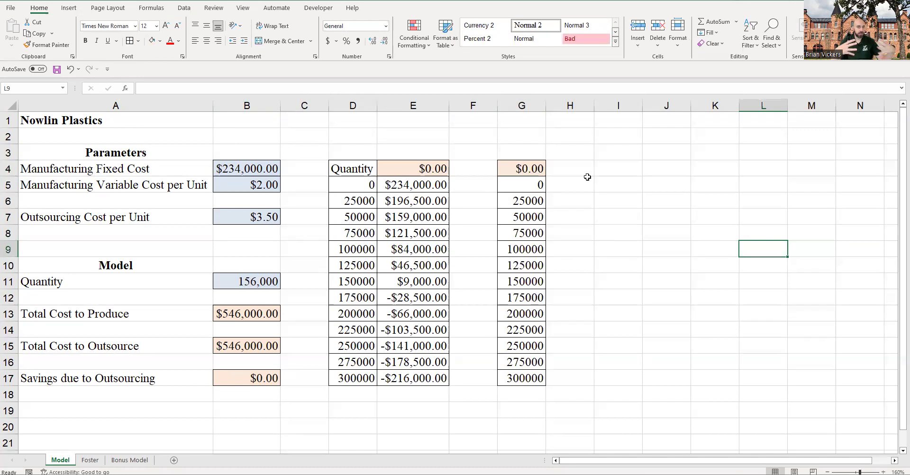
- Enter the outsourcing unit costs 2.89, 3.13, 3.5, 3.54 and 3.59 across cells H4:L4
{"action": "left_click", "coordinate": [563, 164]}
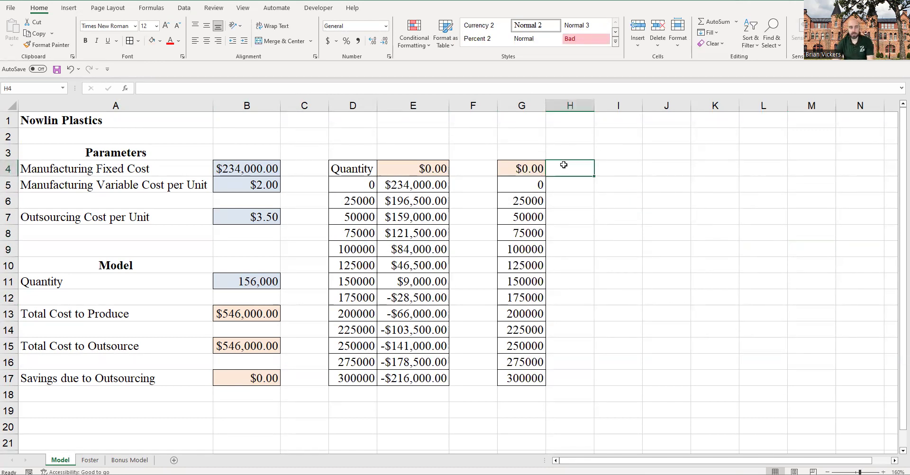
{"action": "type", "text": "2."}
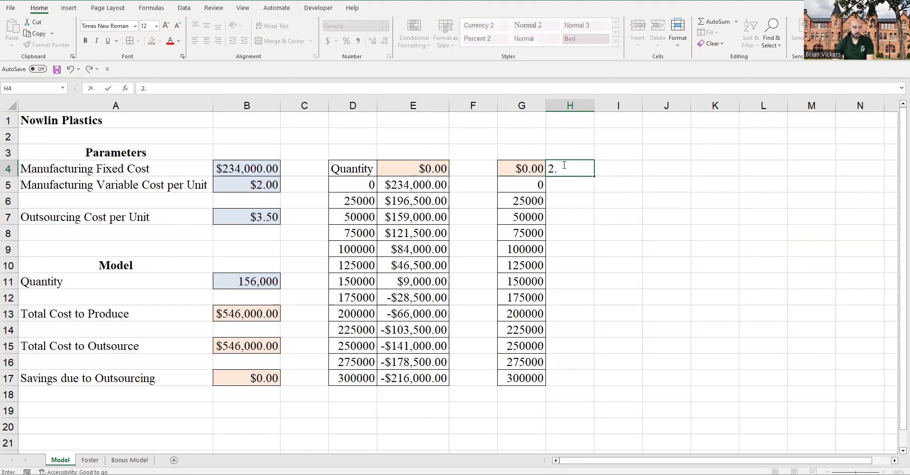
{"action": "type", "text": "89"}
{"action": "key", "text": "Tab"}
{"action": "type", "text": "3.13"}
{"action": "key", "text": "Tab"}
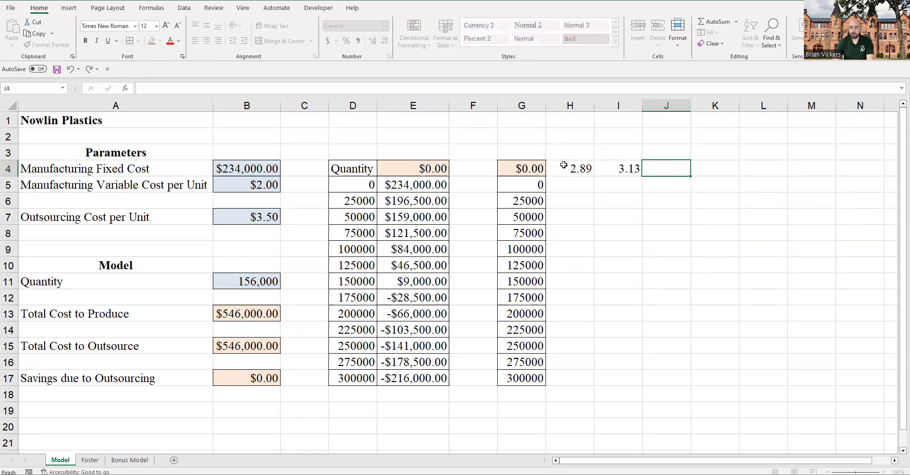
{"action": "type", "text": "3.5"}
{"action": "key", "text": "Tab"}
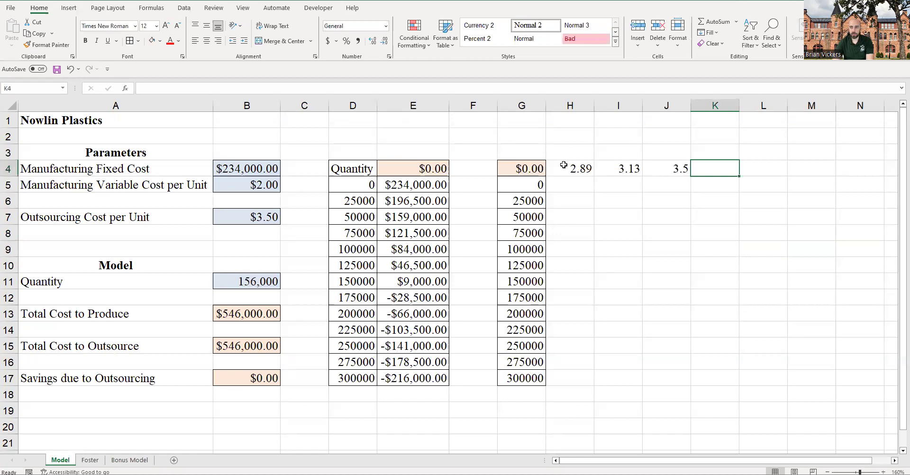
{"action": "type", "text": "3.54"}
{"action": "key", "text": "Tab"}
{"action": "type", "text": "3.5"}
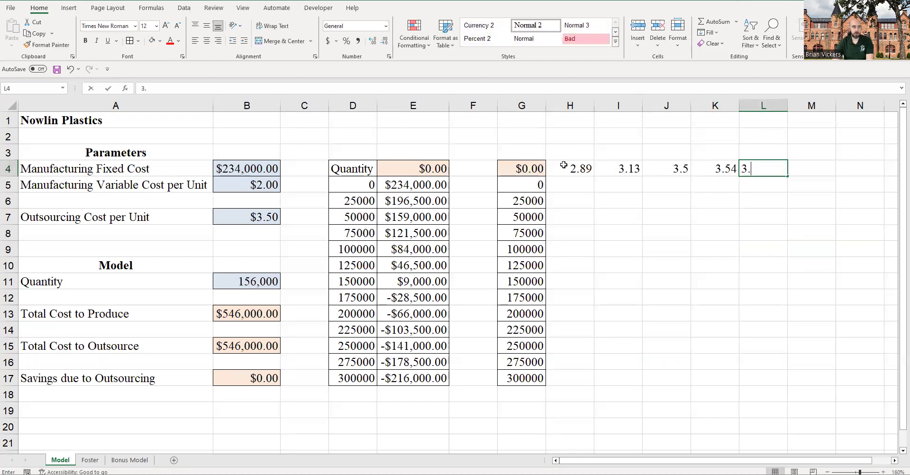
{"action": "type", "text": "9"}
{"action": "key", "text": "Return"}
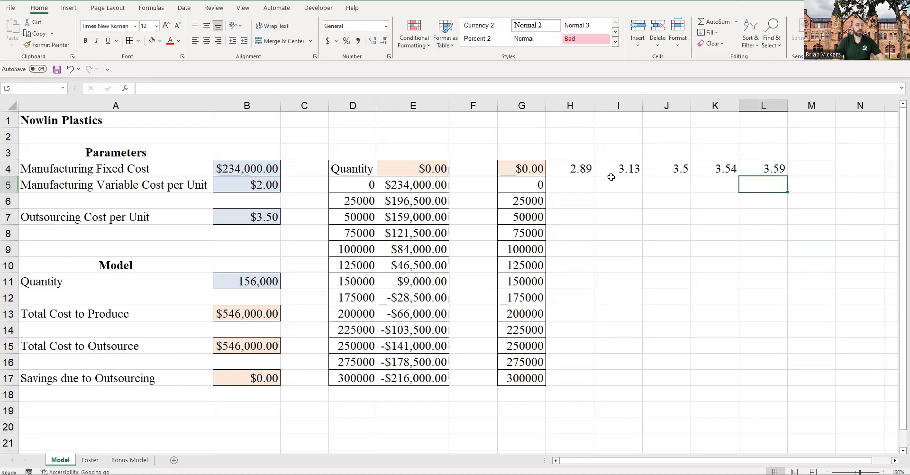
- Format H4:L17 as Currency and add borders to all cells of the two-way table G4:L17
{"action": "left_click_drag", "start_coordinate": [575, 163], "coordinate": [739, 370]}
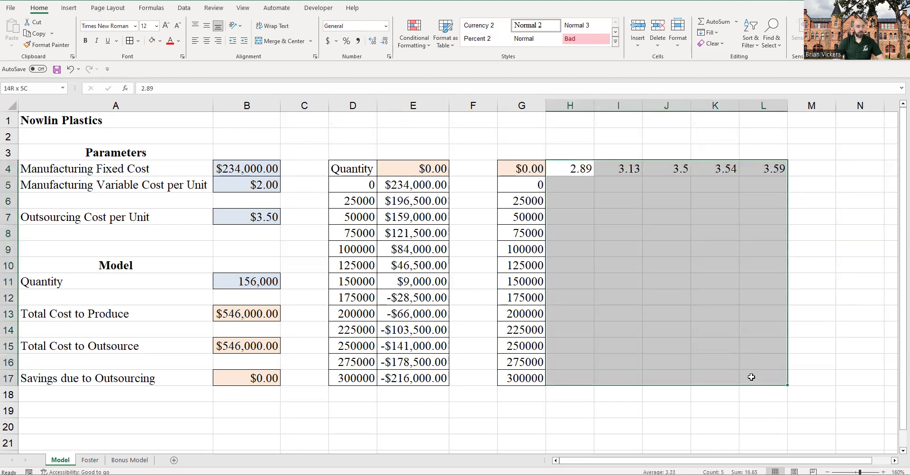
{"action": "left_click", "coordinate": [386, 26]}
{"action": "left_click", "coordinate": [383, 90]}
{"action": "left_click", "coordinate": [693, 274]}
{"action": "left_click_drag", "start_coordinate": [526, 168], "coordinate": [760, 375]}
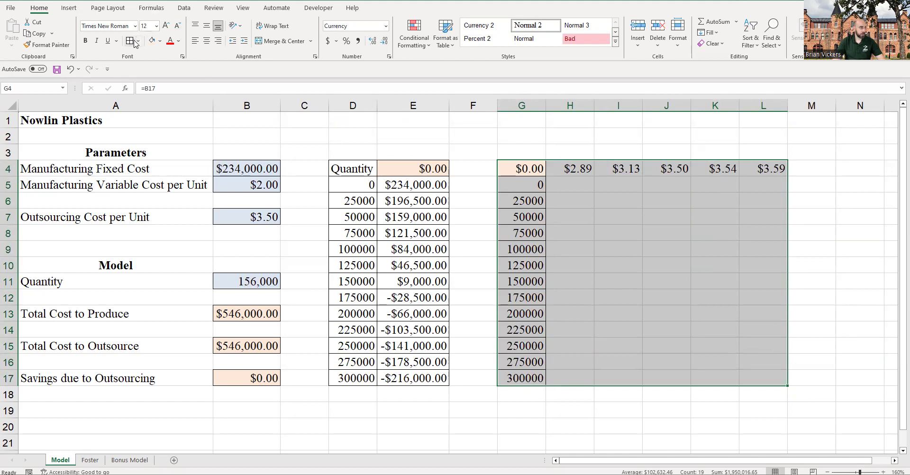
{"action": "left_click", "coordinate": [662, 220]}
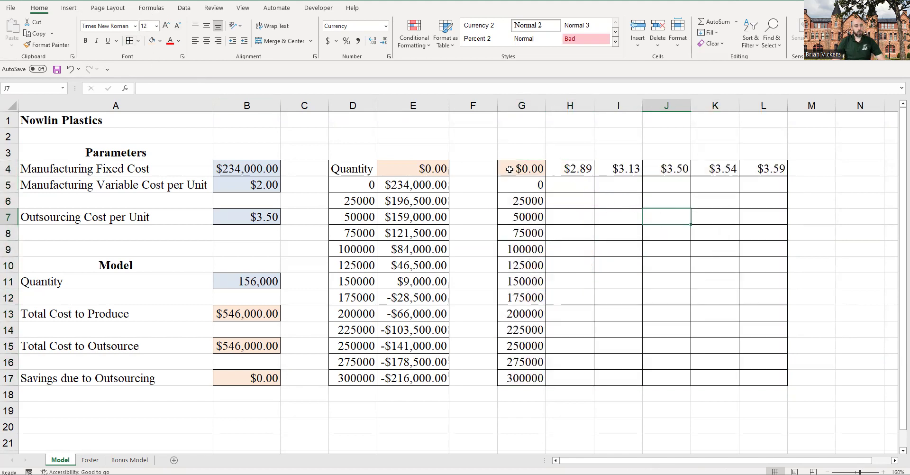
{"action": "left_click_drag", "start_coordinate": [550, 185], "coordinate": [769, 378]}
{"action": "left_click_drag", "start_coordinate": [583, 180], "coordinate": [776, 379]}
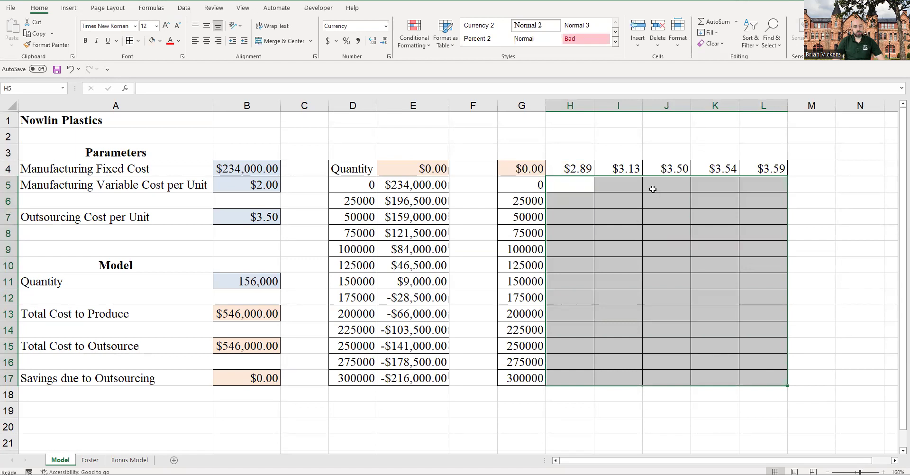
{"action": "left_click", "coordinate": [629, 169]}
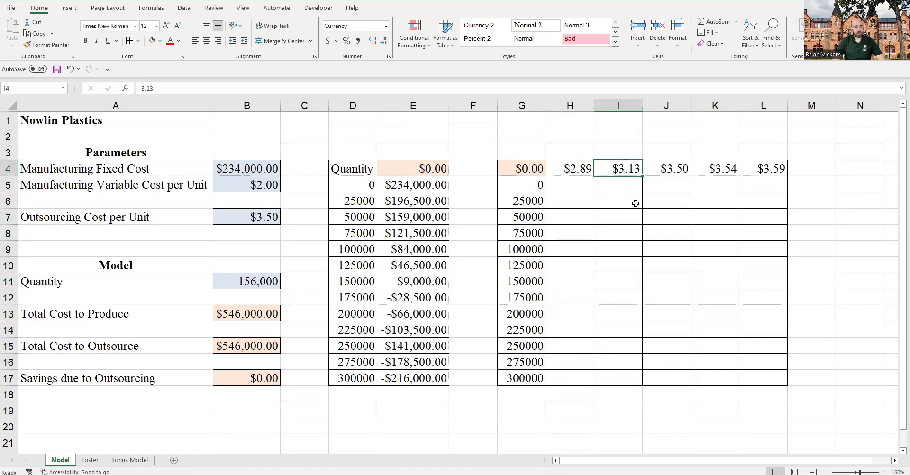
{"action": "left_click", "coordinate": [616, 236]}
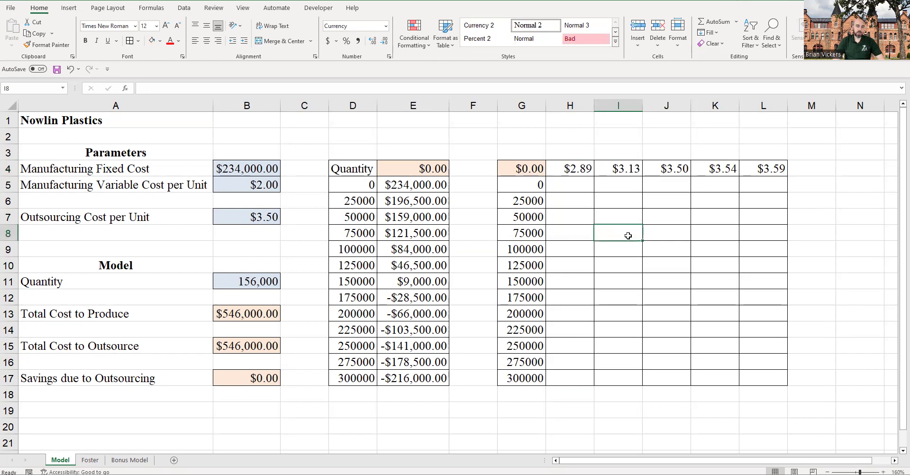
{"action": "left_click", "coordinate": [779, 167]}
{"action": "left_click", "coordinate": [755, 331]}
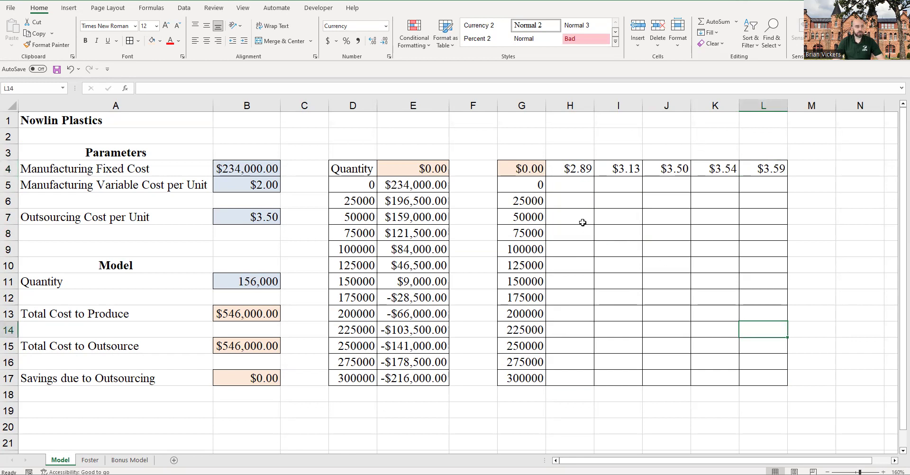
- Start a what-if Data Table on G4:L17 and set its column input cell to the Quantity cell B11
{"action": "left_click_drag", "start_coordinate": [508, 167], "coordinate": [762, 370]}
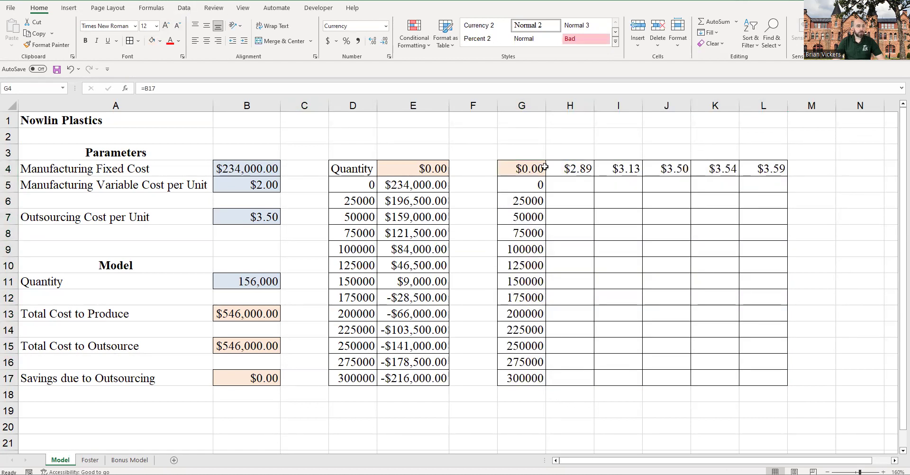
{"action": "left_click", "coordinate": [185, 8]}
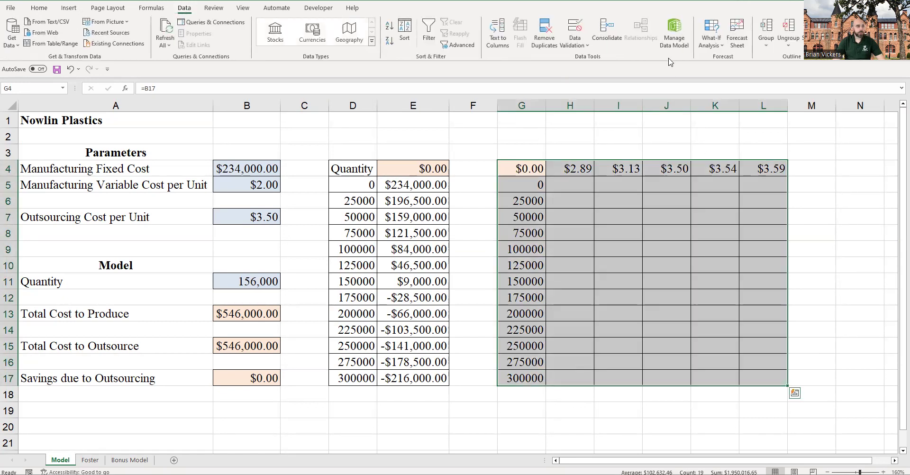
{"action": "left_click", "coordinate": [711, 38]}
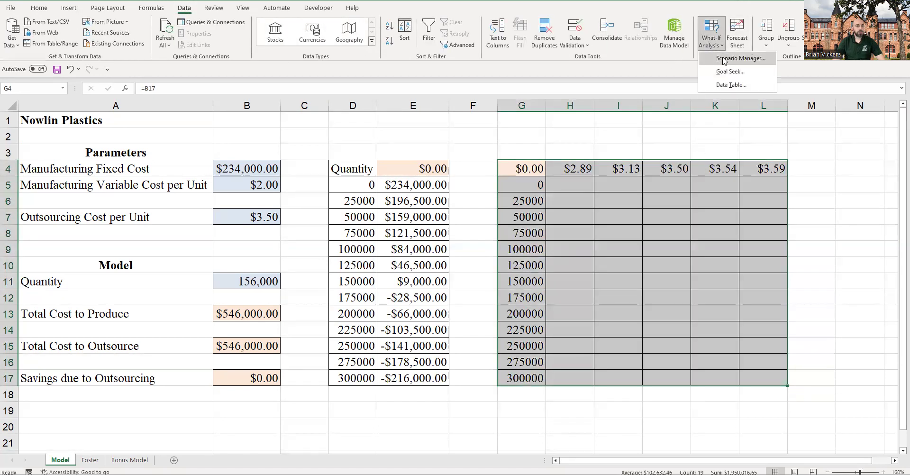
{"action": "left_click", "coordinate": [734, 86]}
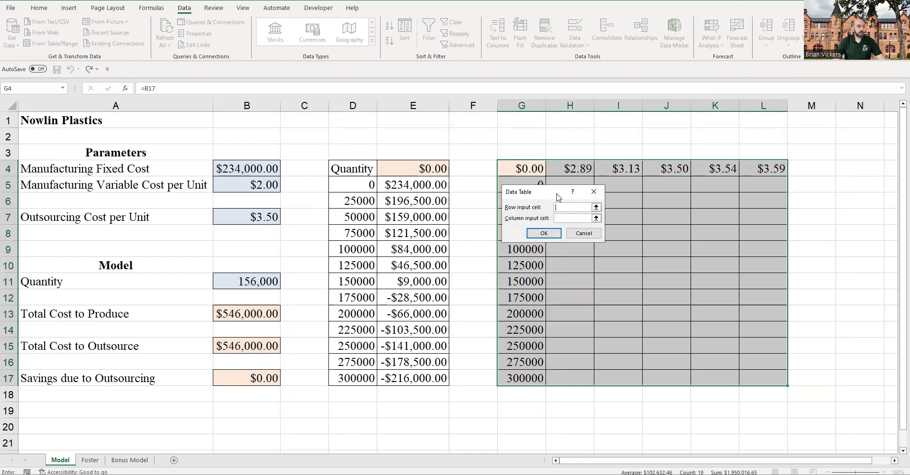
{"action": "left_click_drag", "start_coordinate": [558, 196], "coordinate": [680, 227]}
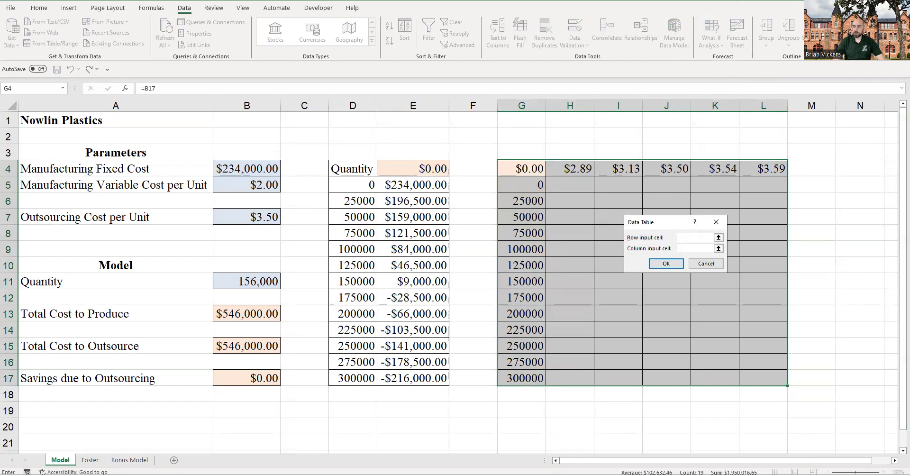
{"action": "left_click", "coordinate": [682, 247]}
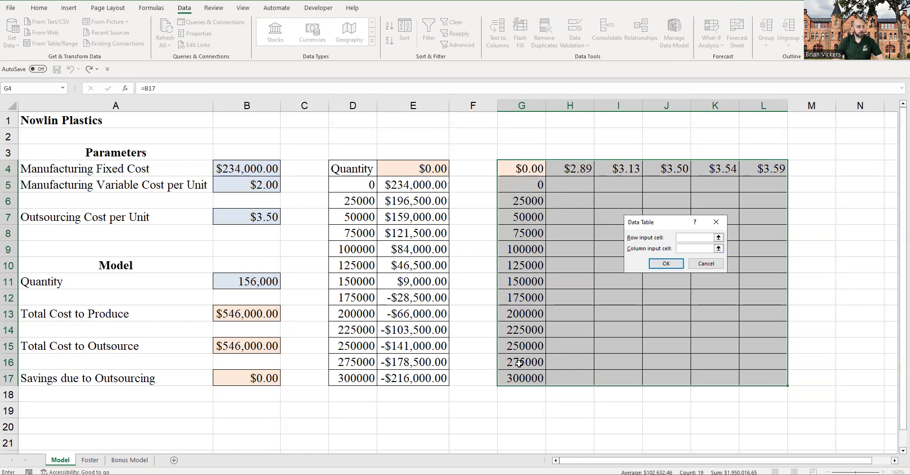
{"action": "left_click", "coordinate": [248, 277]}
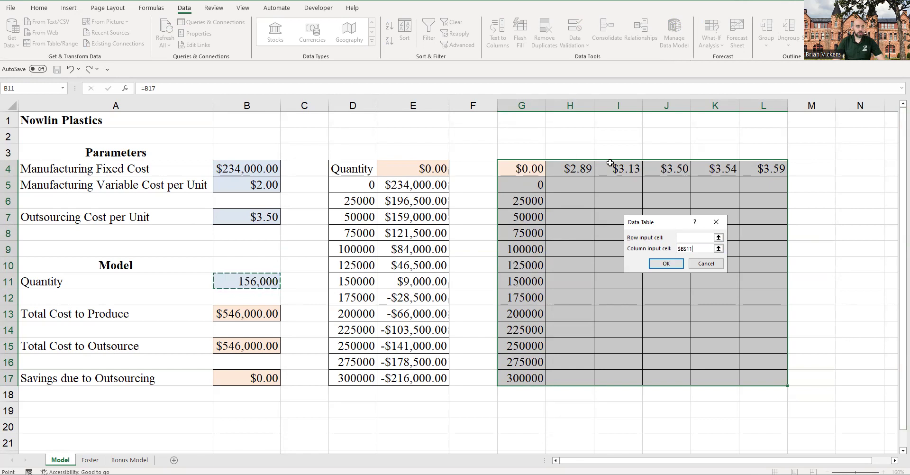
{"action": "left_click", "coordinate": [260, 212]}
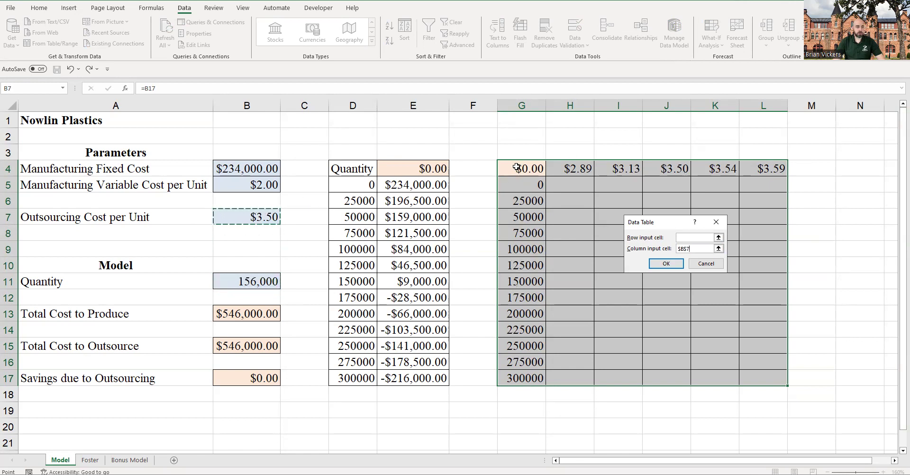
{"action": "double_click", "coordinate": [684, 248]}
{"action": "key", "text": "BackSpace"}
{"action": "left_click", "coordinate": [261, 281]}
- Set the row input cell to the Outsourcing Cost per Unit in B7 and generate the two-way data table
{"action": "left_click", "coordinate": [696, 238]}
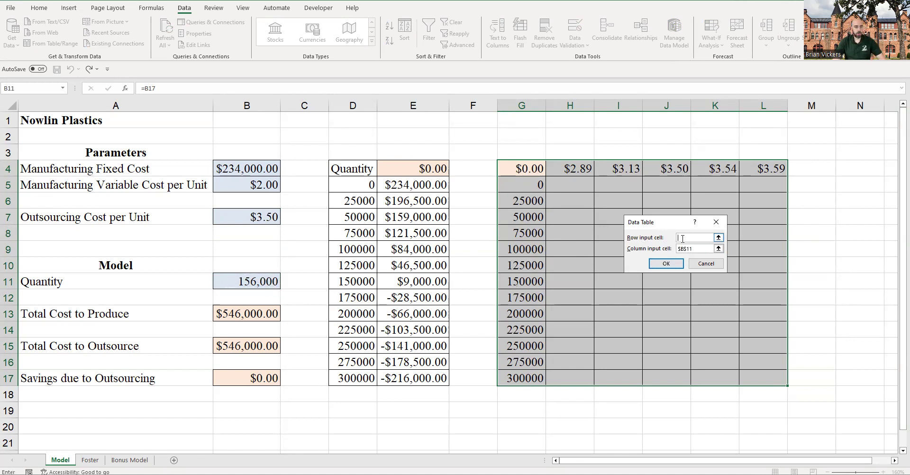
{"action": "left_click", "coordinate": [257, 216]}
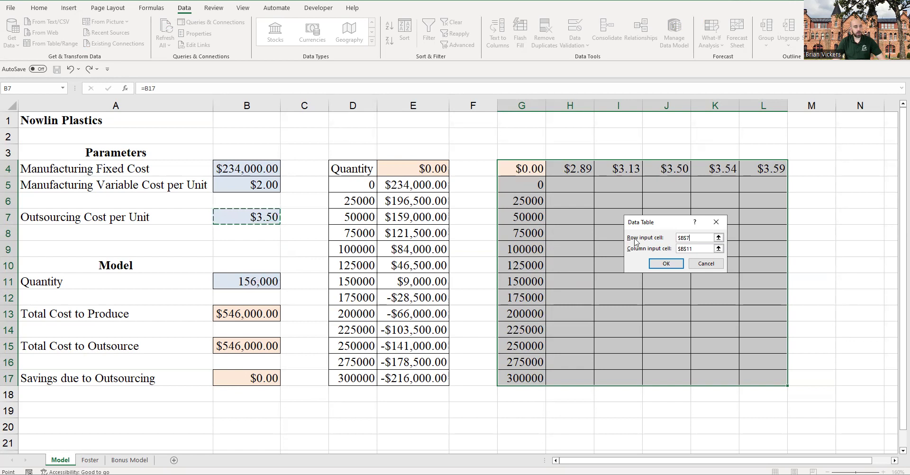
{"action": "left_click", "coordinate": [666, 263]}
- Widen columns H through L together so that the currency values of the two-way table fit
{"action": "left_click", "coordinate": [581, 105]}
{"action": "left_click", "coordinate": [765, 105], "text": "shift"}
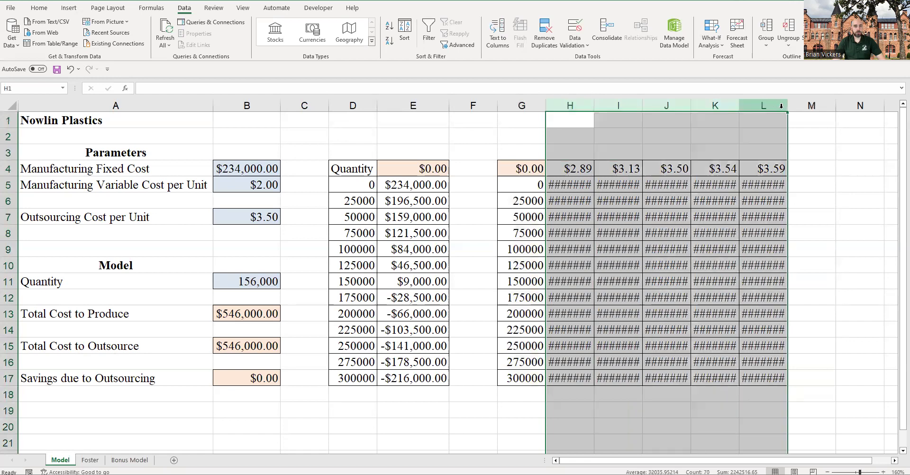
{"action": "left_click_drag", "start_coordinate": [739, 105], "coordinate": [751, 105]}
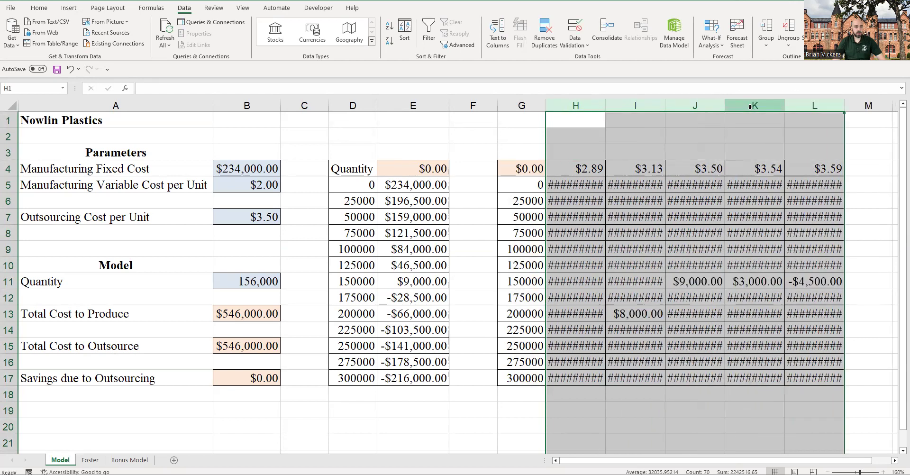
{"action": "left_click_drag", "start_coordinate": [666, 105], "coordinate": [690, 105]}
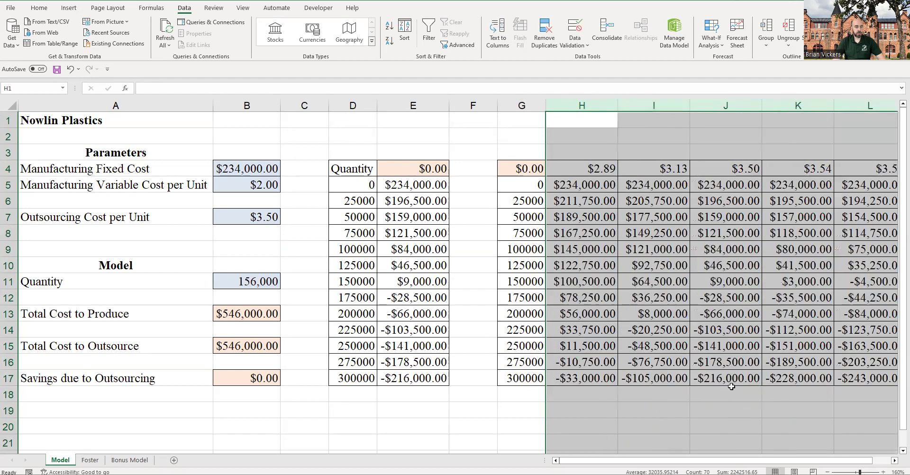
{"action": "scroll", "coordinate": [541, 149], "scroll_direction": "down", "scroll_amount": 1, "text": "ctrl"}
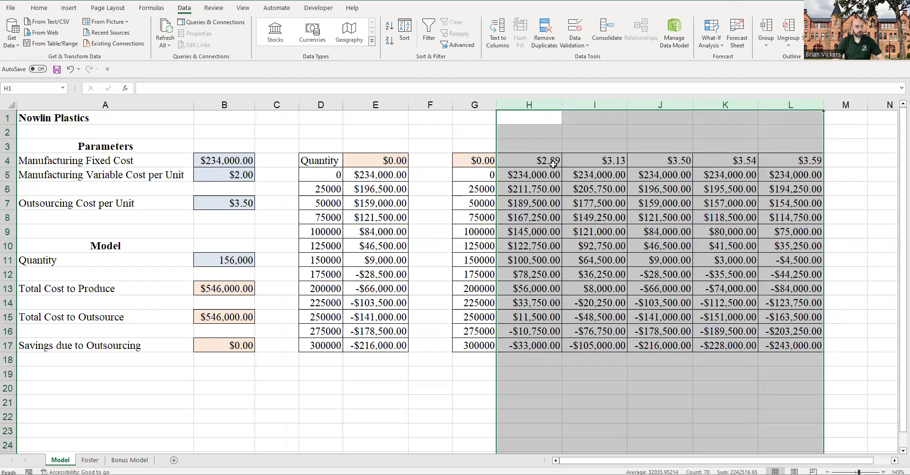
{"action": "left_click", "coordinate": [715, 367]}
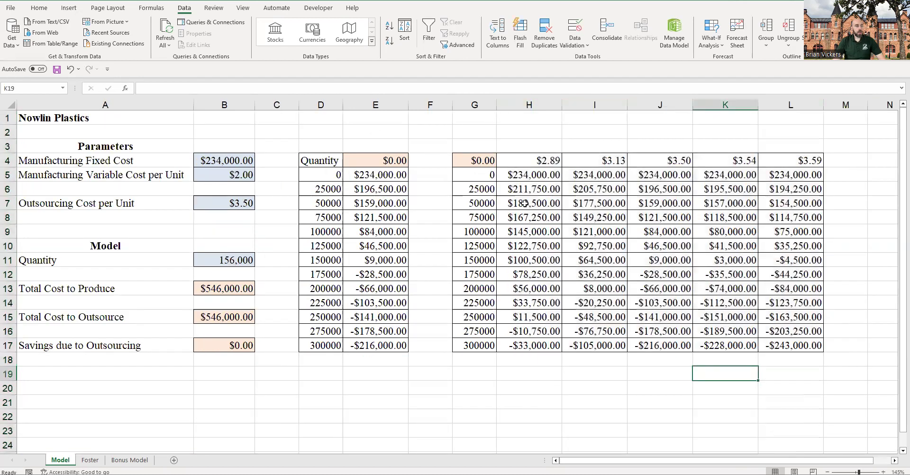
- Highlight savings below 0 in E5:E17 and H5:L17 with a Less Than conditional format using Light Red Fill with Dark Red Text
{"action": "left_click_drag", "start_coordinate": [529, 179], "coordinate": [821, 350]}
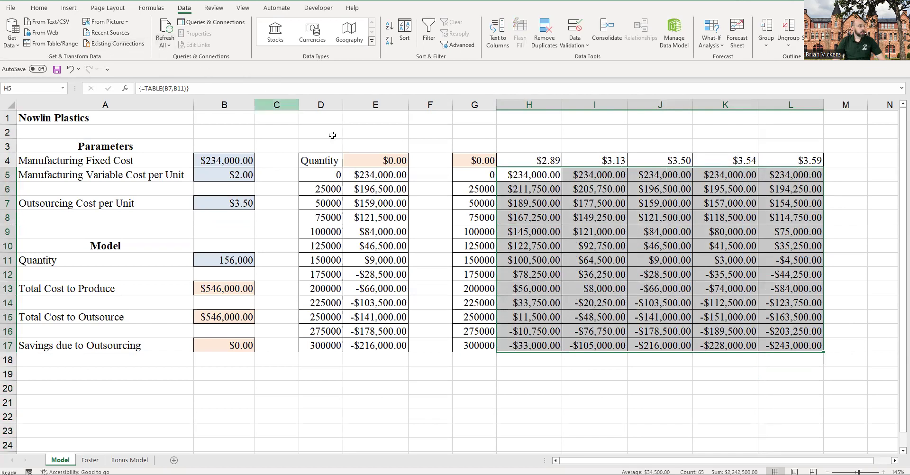
{"action": "left_click_drag", "start_coordinate": [380, 174], "coordinate": [401, 345]}
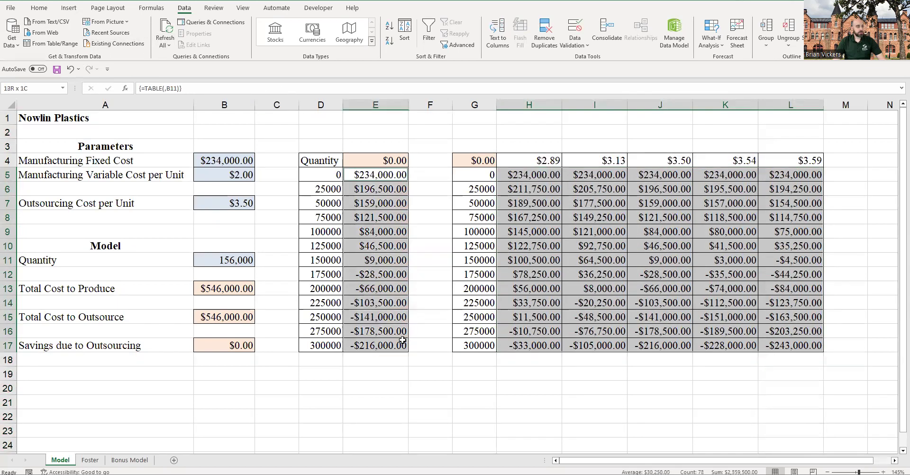
{"action": "left_click", "coordinate": [39, 7]}
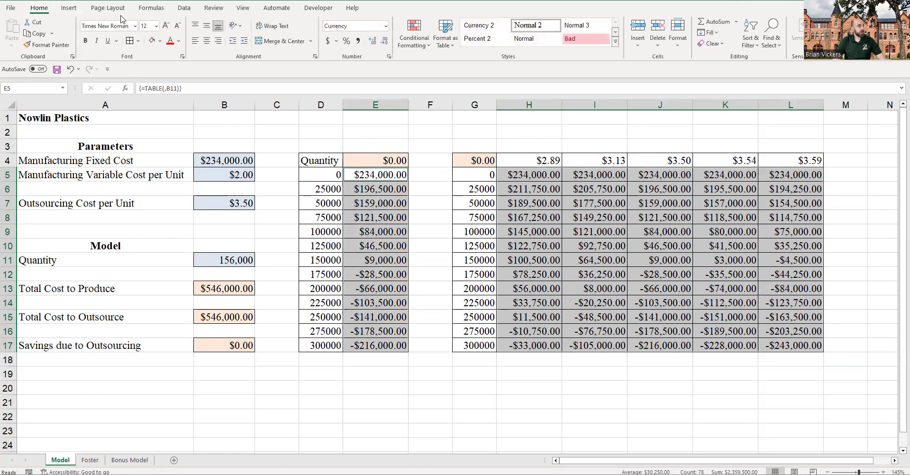
{"action": "left_click", "coordinate": [420, 42]}
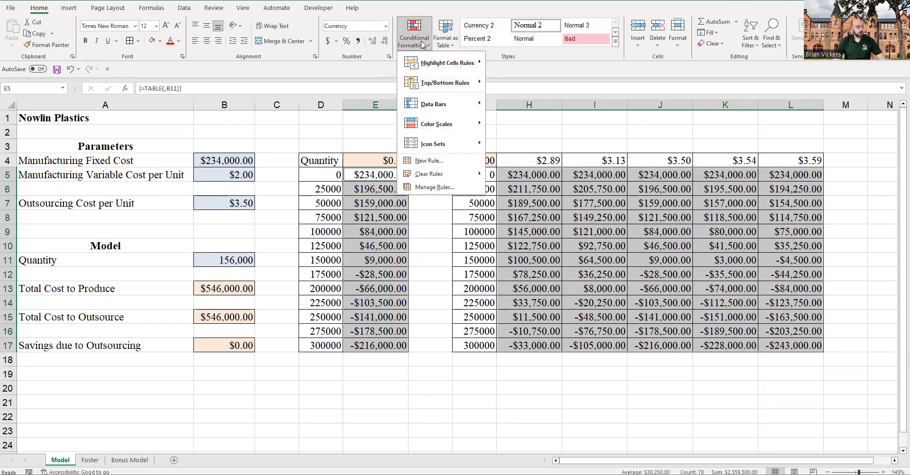
{"action": "mouse_move", "coordinate": [433, 63]}
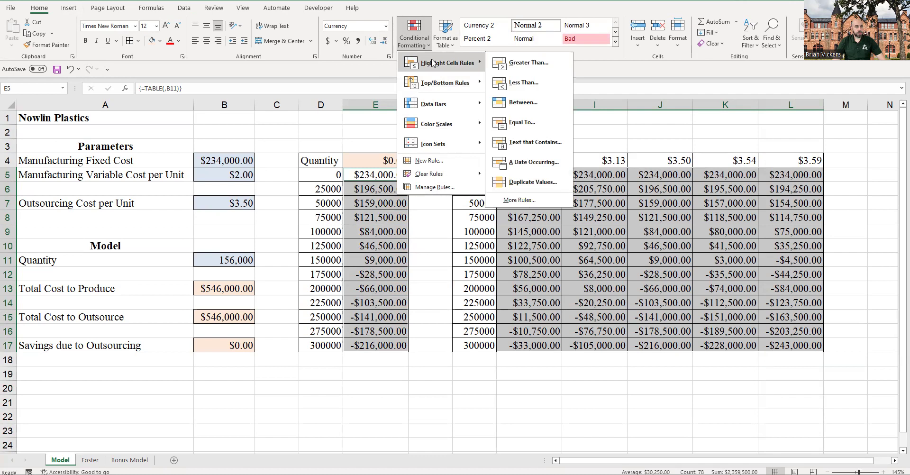
{"action": "left_click", "coordinate": [524, 82]}
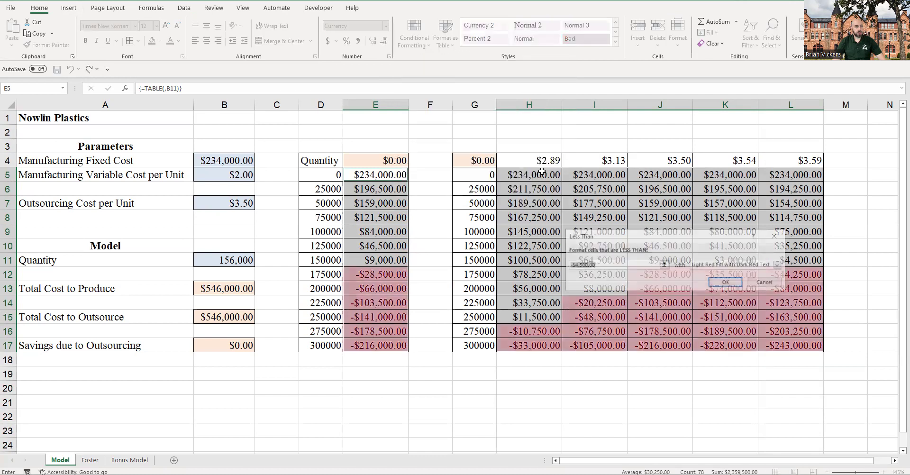
{"action": "type", "text": "0"}
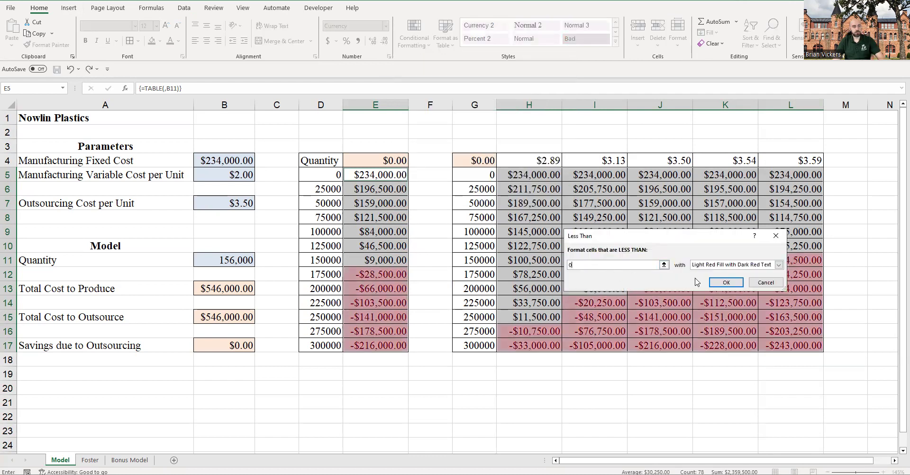
{"action": "left_click", "coordinate": [739, 287]}
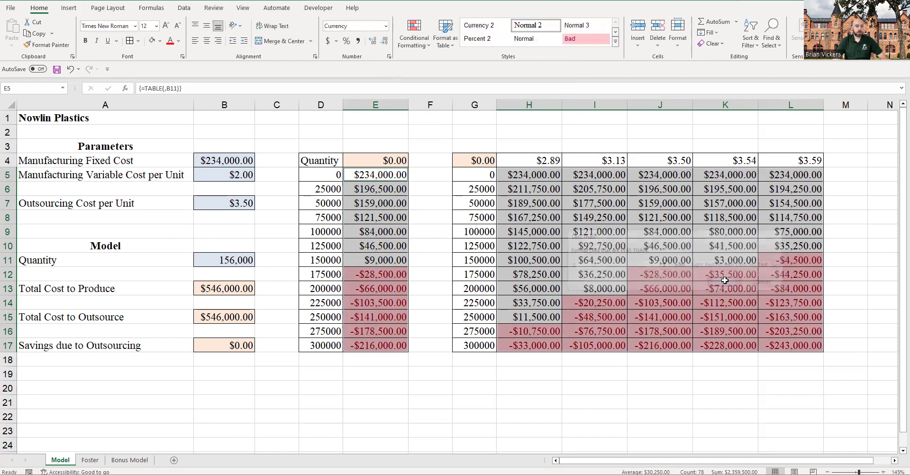
- Apply the Less Than 0 highlight rule with Light Red Fill with Dark Red Text to the same savings cells once more
{"action": "left_click", "coordinate": [412, 45]}
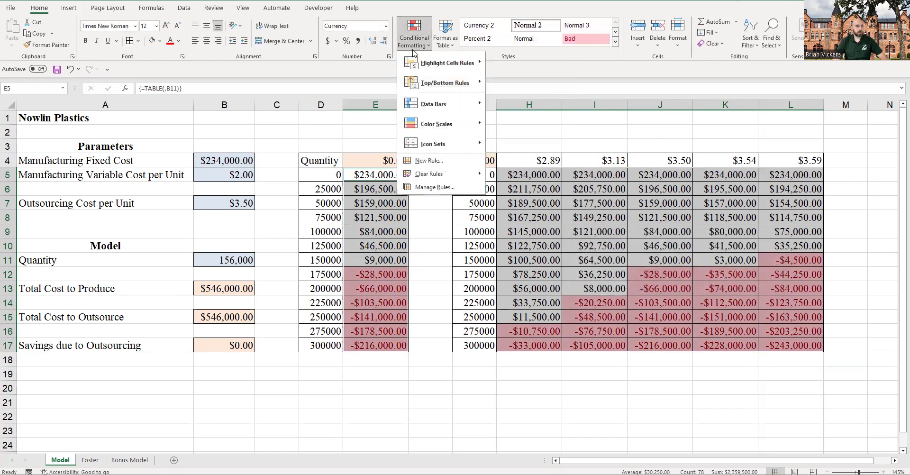
{"action": "mouse_move", "coordinate": [446, 63]}
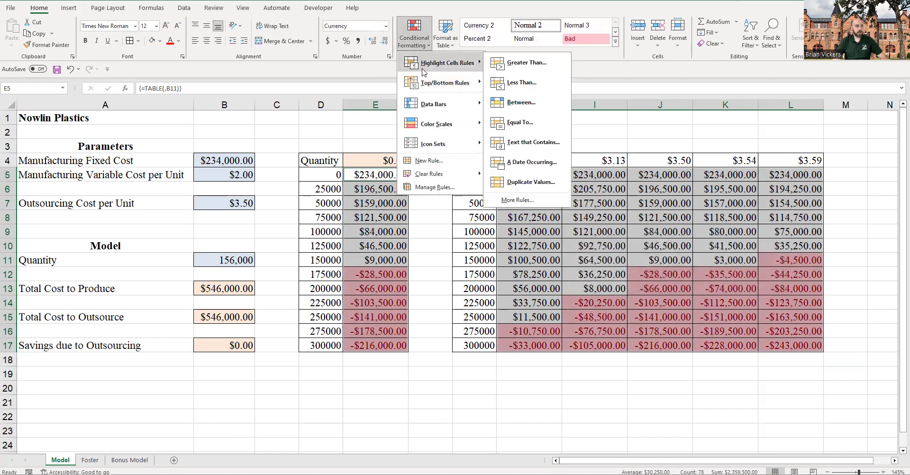
{"action": "left_click", "coordinate": [523, 83]}
{"action": "left_click", "coordinate": [579, 262]}
{"action": "left_click_drag", "start_coordinate": [593, 265], "coordinate": [569, 265]}
{"action": "type", "text": "0"}
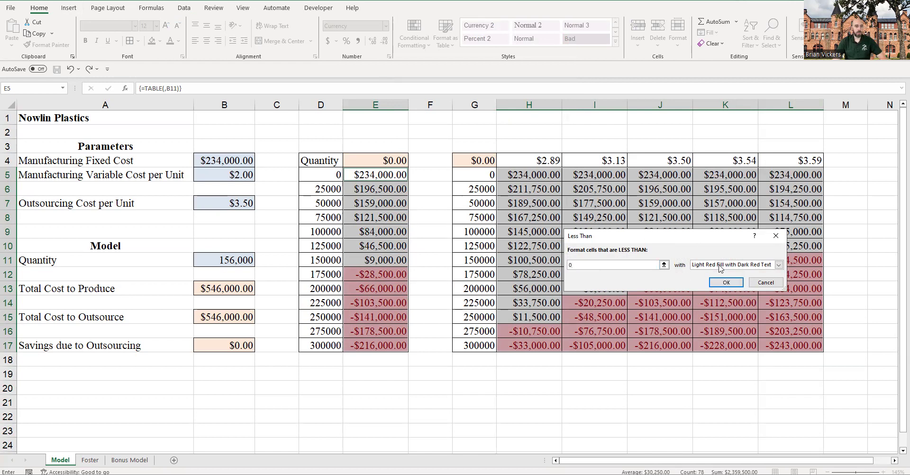
{"action": "left_click", "coordinate": [726, 282]}
- Examine at which quantities and outsourcing costs the savings turn negative in the two-way table and the one-way table
{"action": "left_click", "coordinate": [660, 274]}
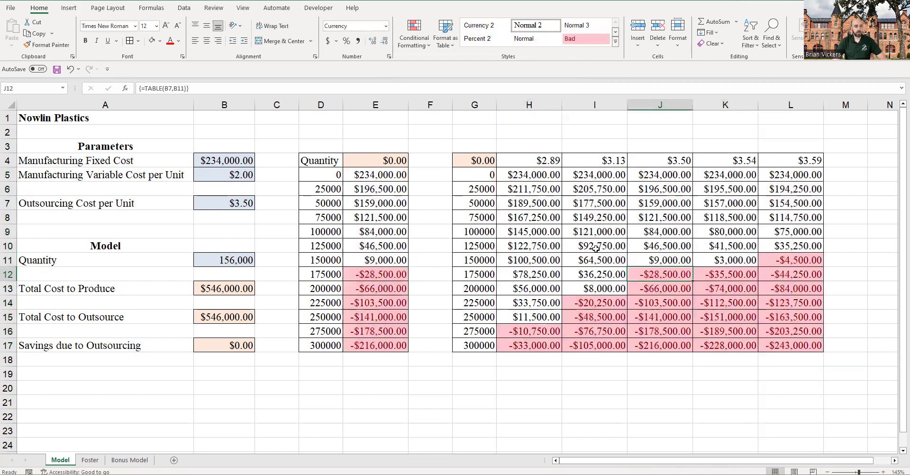
{"action": "left_click", "coordinate": [801, 242]}
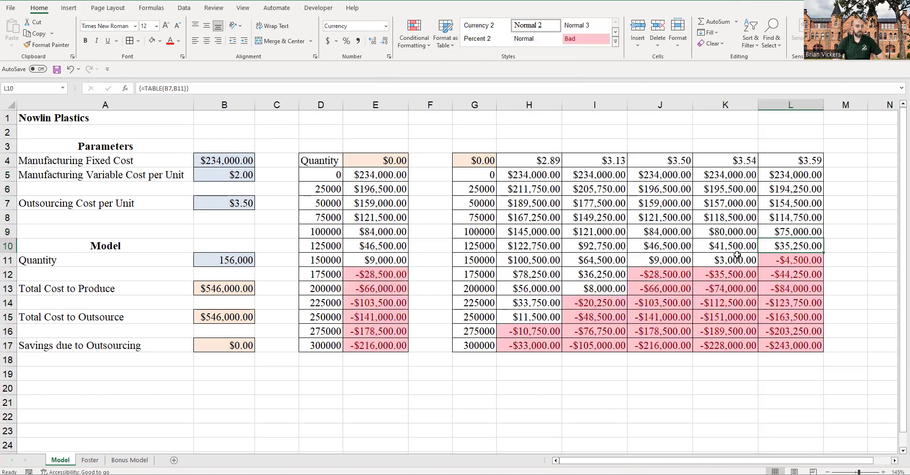
{"action": "left_click", "coordinate": [655, 259]}
{"action": "left_click", "coordinate": [594, 270]}
{"action": "left_click", "coordinate": [579, 286]}
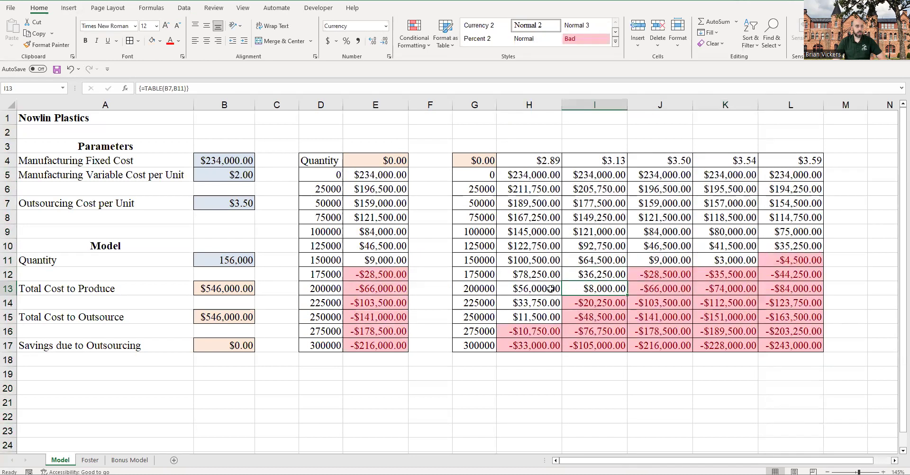
{"action": "left_click", "coordinate": [550, 288]}
{"action": "left_click", "coordinate": [545, 306]}
{"action": "left_click", "coordinate": [544, 313]}
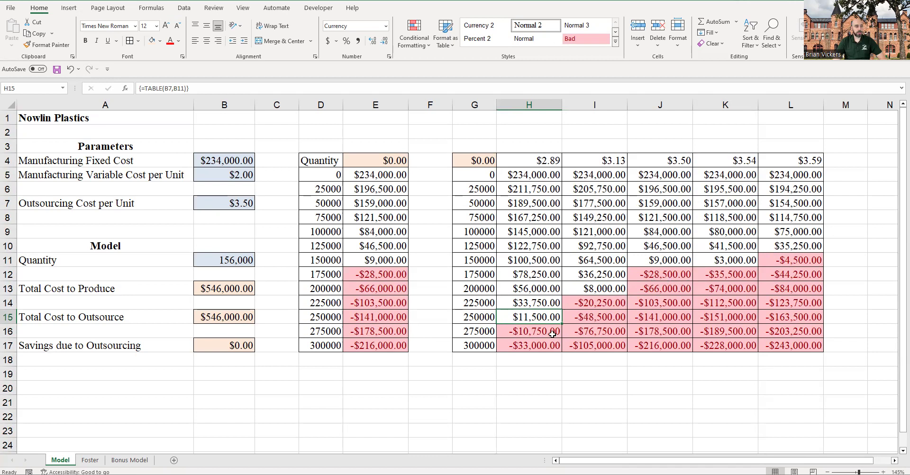
{"action": "left_click", "coordinate": [583, 333]}
{"action": "left_click", "coordinate": [480, 328]}
{"action": "left_click", "coordinate": [587, 329]}
{"action": "left_click", "coordinate": [490, 330]}
{"action": "left_click", "coordinate": [583, 331]}
{"action": "left_click", "coordinate": [483, 330]}
{"action": "left_click", "coordinate": [645, 330]}
{"action": "left_click", "coordinate": [609, 331]}
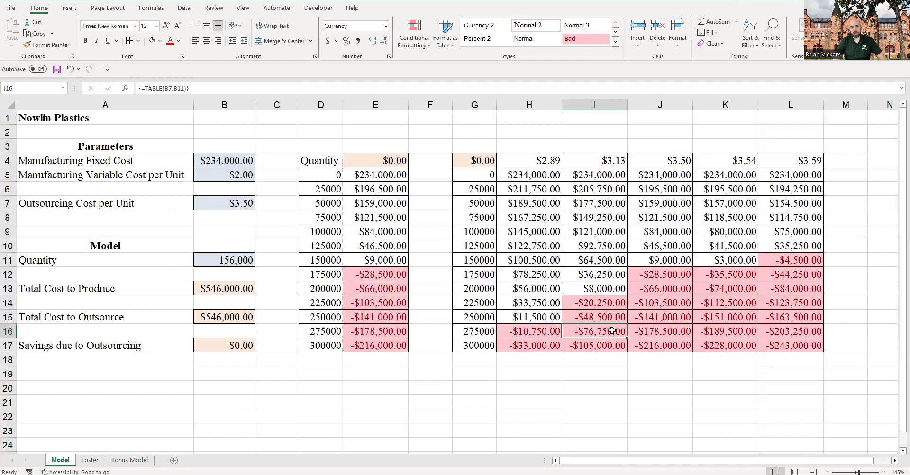
{"action": "left_click_drag", "start_coordinate": [390, 280], "coordinate": [416, 359]}
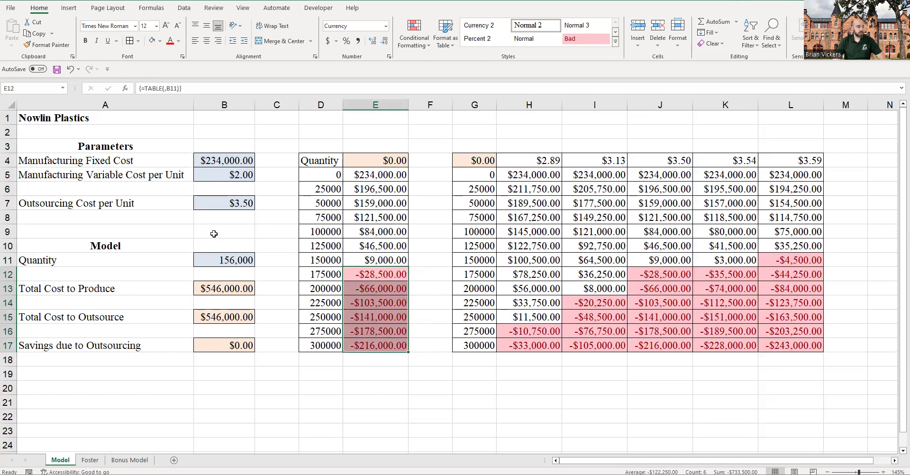
{"action": "left_click", "coordinate": [330, 261]}
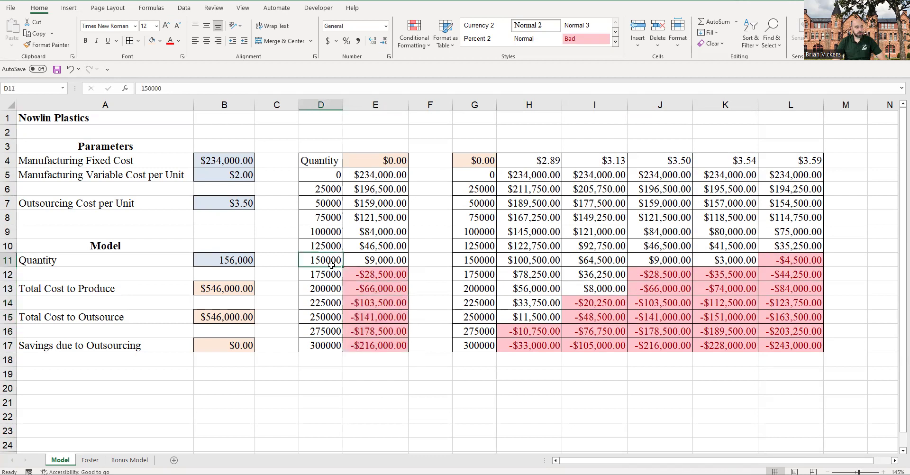
{"action": "left_click", "coordinate": [358, 277]}
{"action": "left_click_drag", "start_coordinate": [529, 174], "coordinate": [793, 348]}
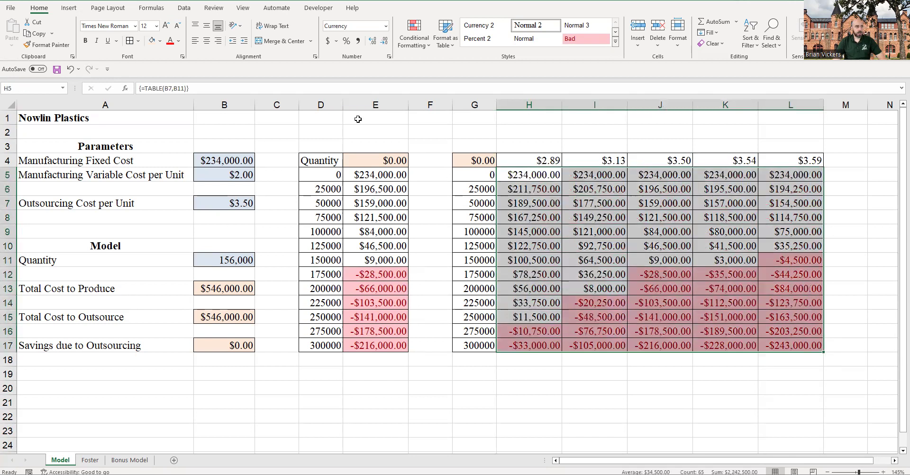
{"action": "left_click", "coordinate": [414, 37]}
{"action": "mouse_move", "coordinate": [454, 125]}
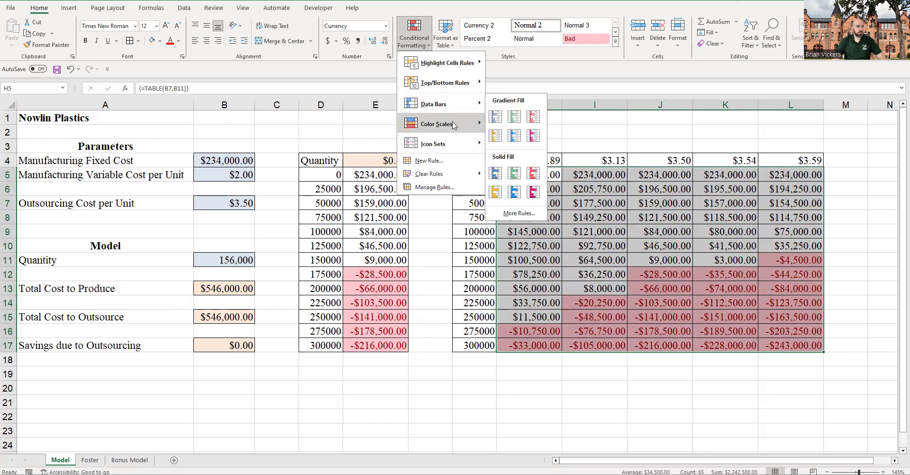
{"action": "mouse_move", "coordinate": [456, 104]}
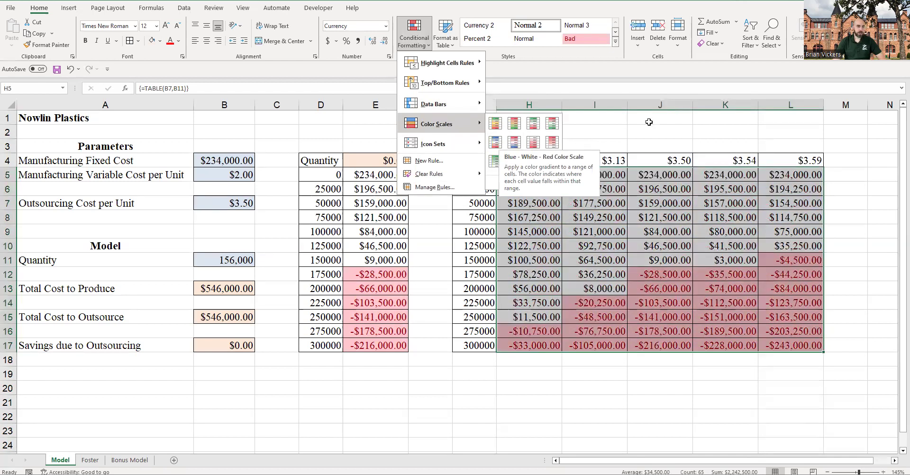
{"action": "left_click", "coordinate": [594, 132]}
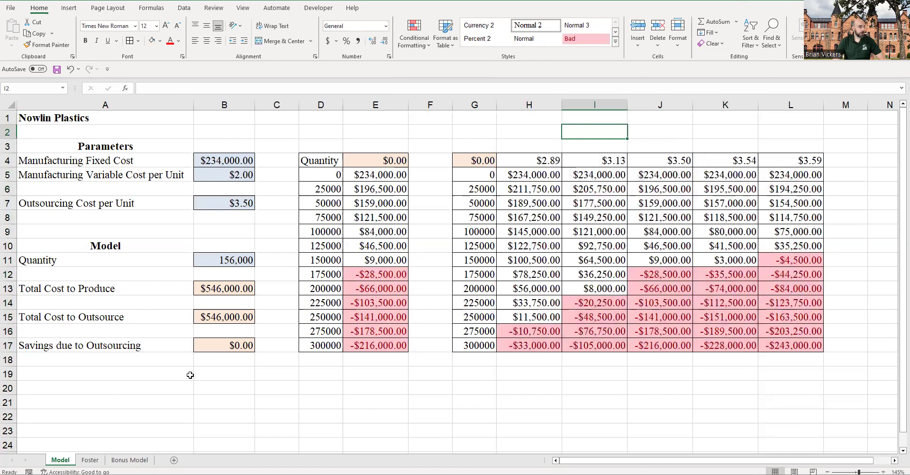
- On the Foster sheet, clear the Units Shipped cells F17:F19, the Units Received cells B20:E20 and the Total Cost in B13
{"action": "left_click", "coordinate": [100, 459]}
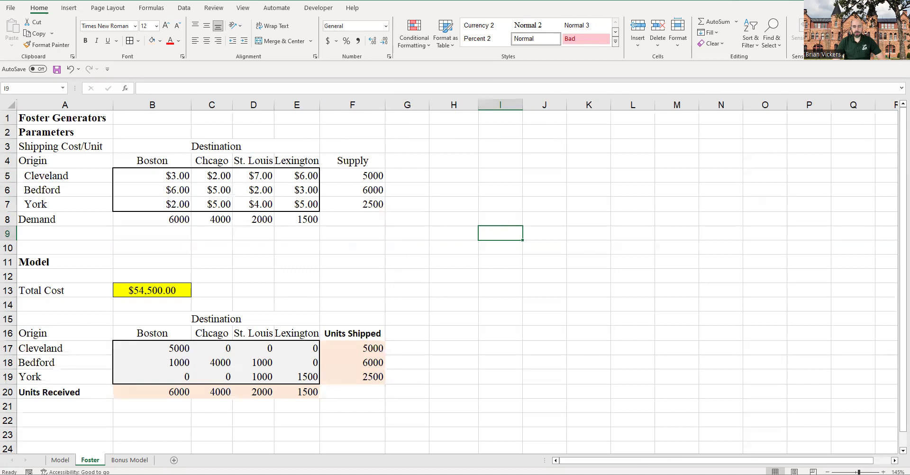
{"action": "left_click_drag", "start_coordinate": [357, 348], "coordinate": [366, 379]}
{"action": "key", "text": "Delete"}
{"action": "left_click_drag", "start_coordinate": [176, 392], "coordinate": [298, 395]}
{"action": "key", "text": "Delete"}
{"action": "left_click", "coordinate": [161, 290]}
{"action": "key", "text": "Delete"}
{"action": "left_click", "coordinate": [134, 460]}
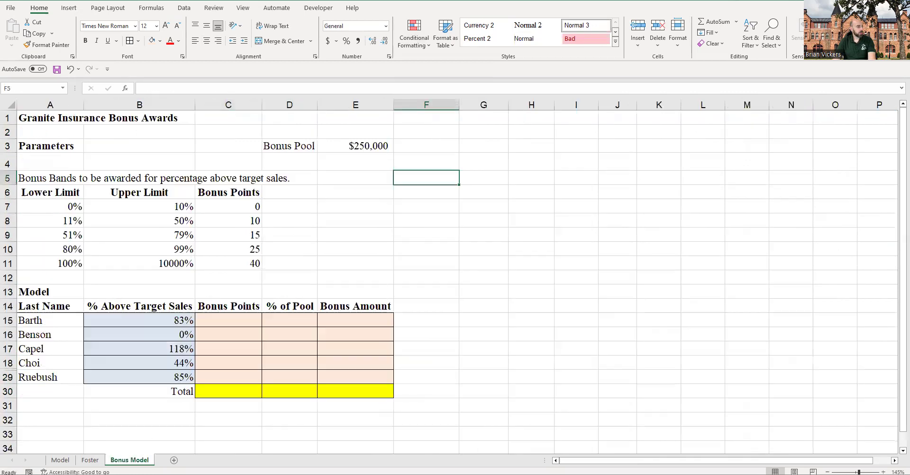
{"action": "left_click", "coordinate": [91, 459]}
{"action": "left_click", "coordinate": [178, 279]}
{"action": "left_click", "coordinate": [250, 279]}
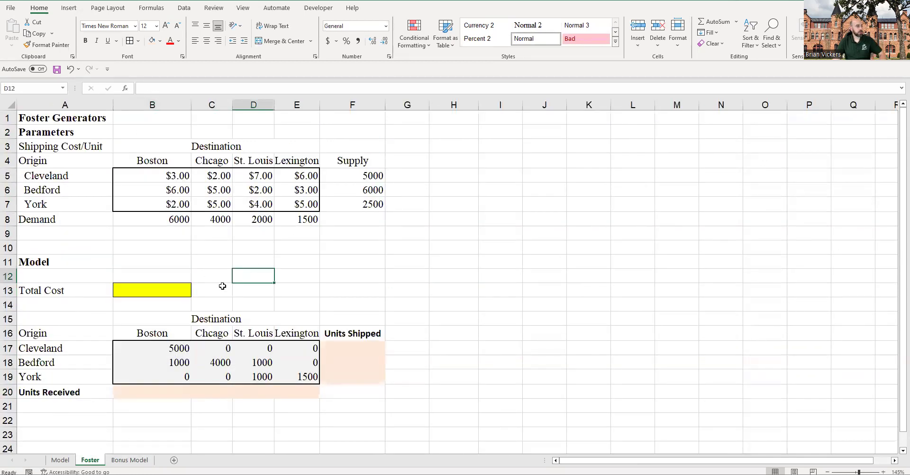
- Examine the Foster model's layout: the Units Shipped column, the Units Received row and the shipment quantities in B17:E19
{"action": "left_click_drag", "start_coordinate": [356, 345], "coordinate": [355, 377]}
{"action": "left_click_drag", "start_coordinate": [64, 348], "coordinate": [379, 350]}
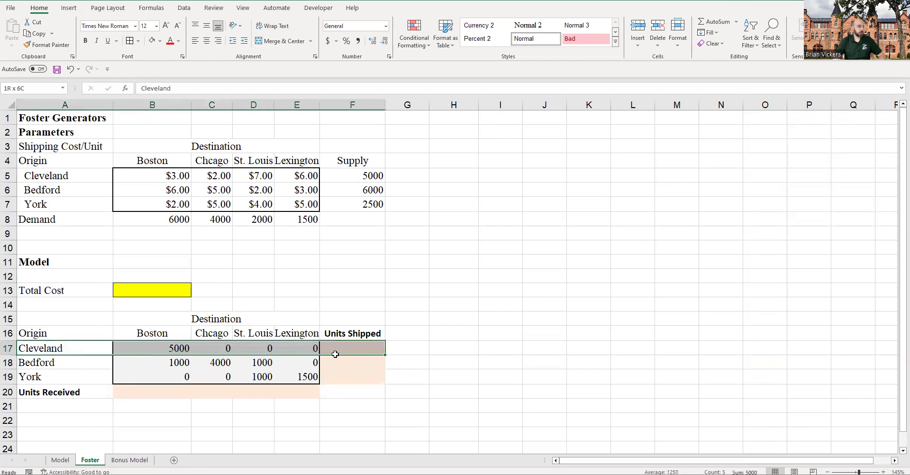
{"action": "left_click_drag", "start_coordinate": [163, 335], "coordinate": [188, 385]}
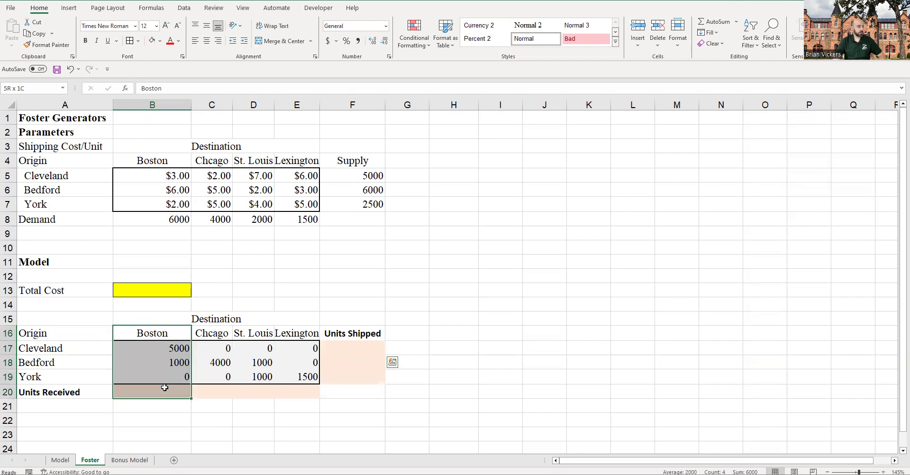
{"action": "left_click_drag", "start_coordinate": [211, 334], "coordinate": [213, 395]}
{"action": "left_click_drag", "start_coordinate": [254, 334], "coordinate": [253, 393]}
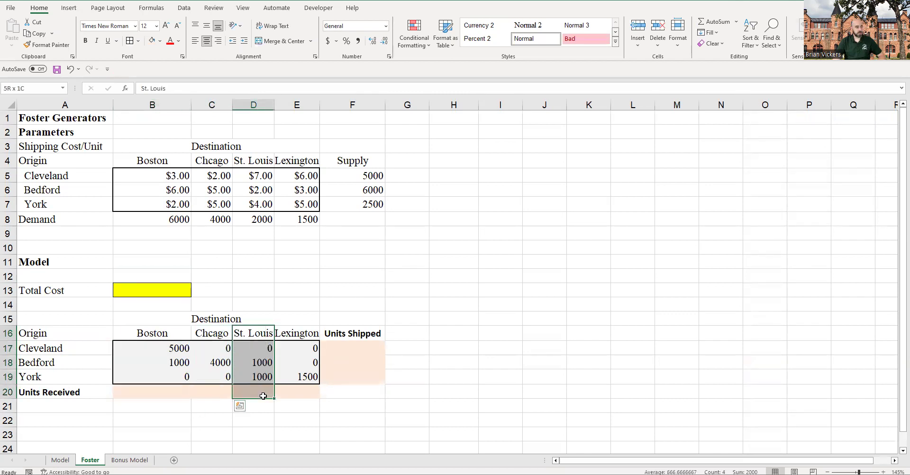
{"action": "left_click", "coordinate": [311, 290]}
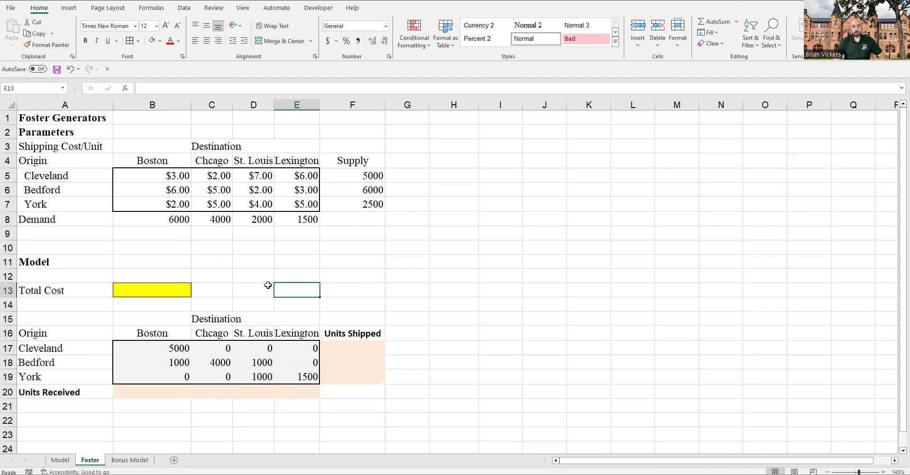
{"action": "left_click_drag", "start_coordinate": [86, 118], "coordinate": [351, 391]}
{"action": "left_click", "coordinate": [467, 351]}
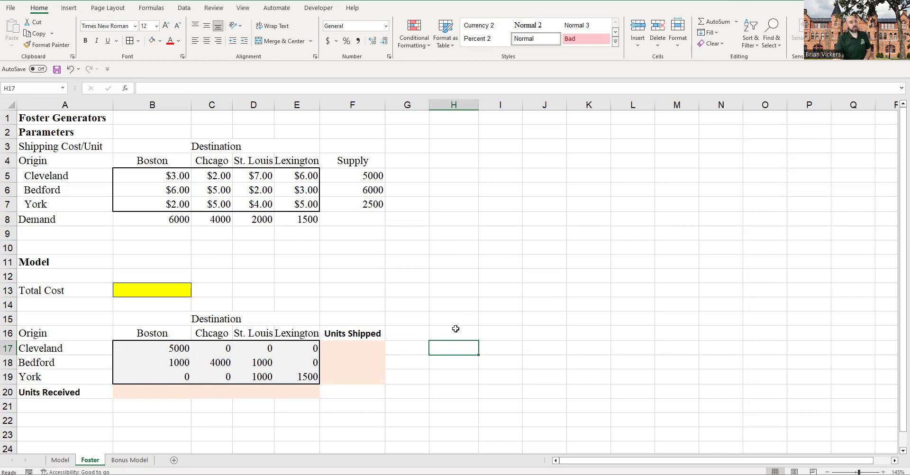
{"action": "left_click_drag", "start_coordinate": [182, 349], "coordinate": [278, 385]}
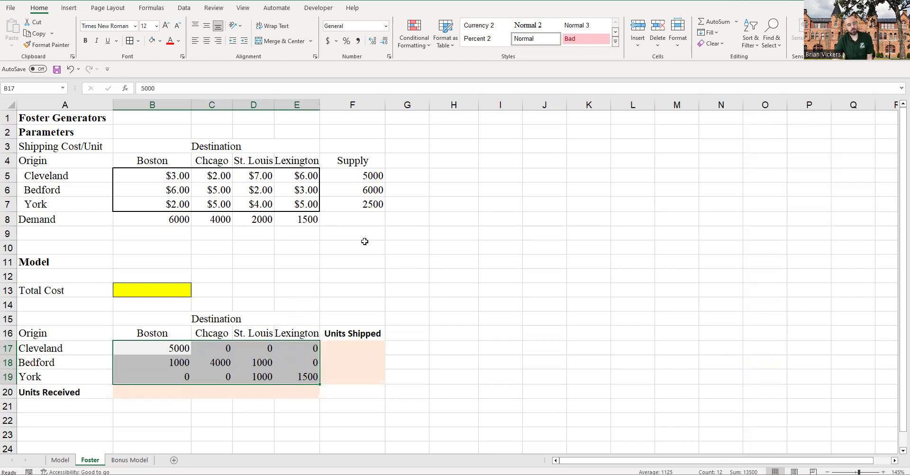
{"action": "left_click_drag", "start_coordinate": [159, 346], "coordinate": [279, 374]}
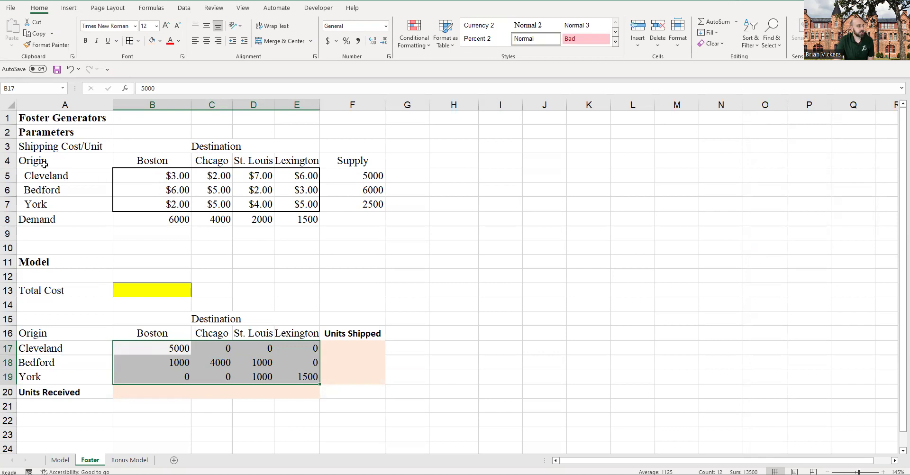
- Examine the shipping costs per unit from Cleveland and Bedford and the supply of each origin in F5:F7
{"action": "left_click_drag", "start_coordinate": [45, 177], "coordinate": [86, 180]}
{"action": "left_click", "coordinate": [218, 150]}
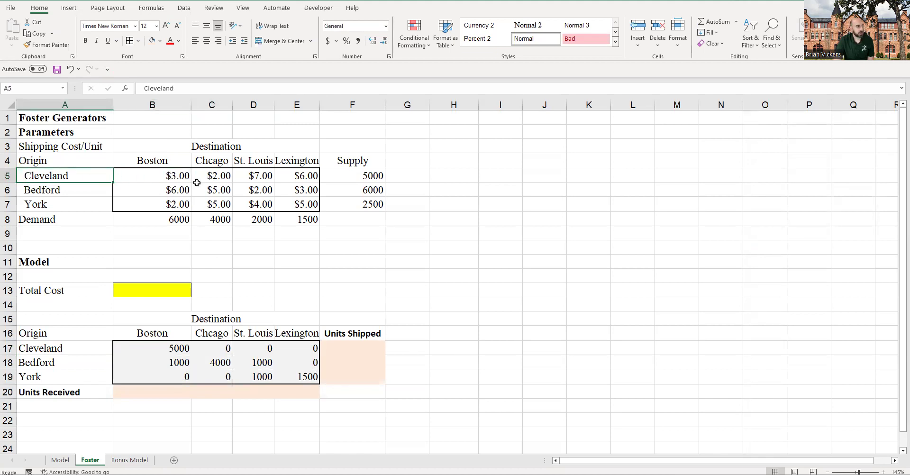
{"action": "left_click", "coordinate": [71, 189]}
{"action": "left_click", "coordinate": [258, 186]}
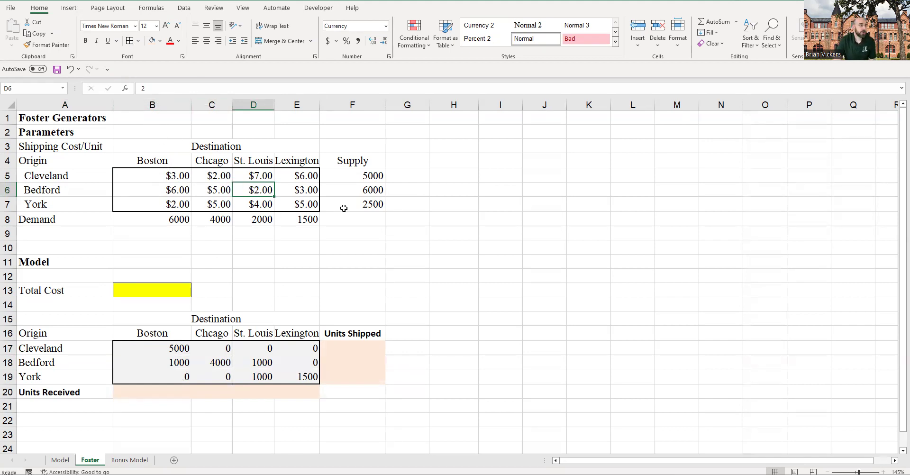
{"action": "left_click_drag", "start_coordinate": [89, 177], "coordinate": [92, 204]}
{"action": "left_click_drag", "start_coordinate": [365, 172], "coordinate": [369, 205]}
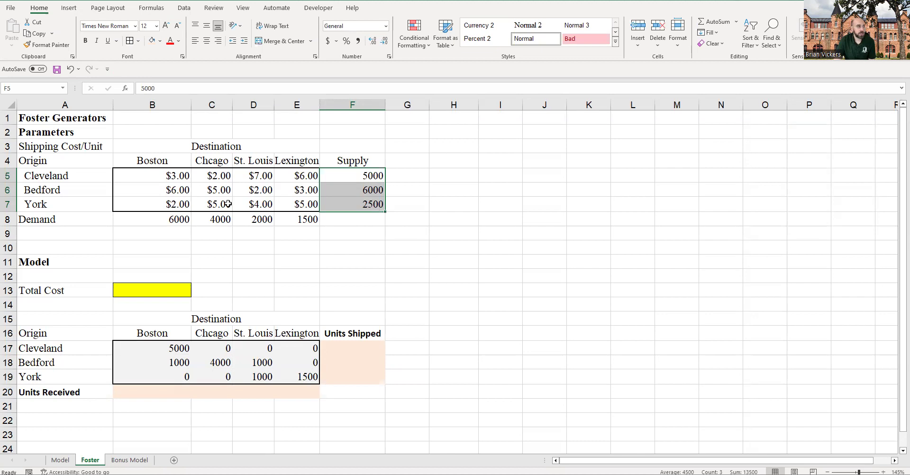
- Examine the destination demands in B8:E8, the shipment quantities in B17:E19, and the empty Units Shipped and Units Received cells
{"action": "left_click", "coordinate": [180, 215]}
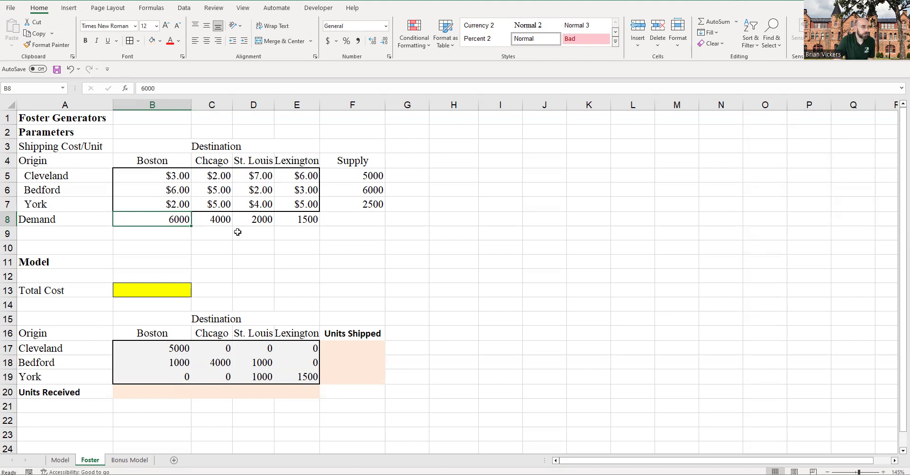
{"action": "left_click", "coordinate": [216, 223]}
{"action": "left_click", "coordinate": [268, 219]}
{"action": "left_click", "coordinate": [286, 217]}
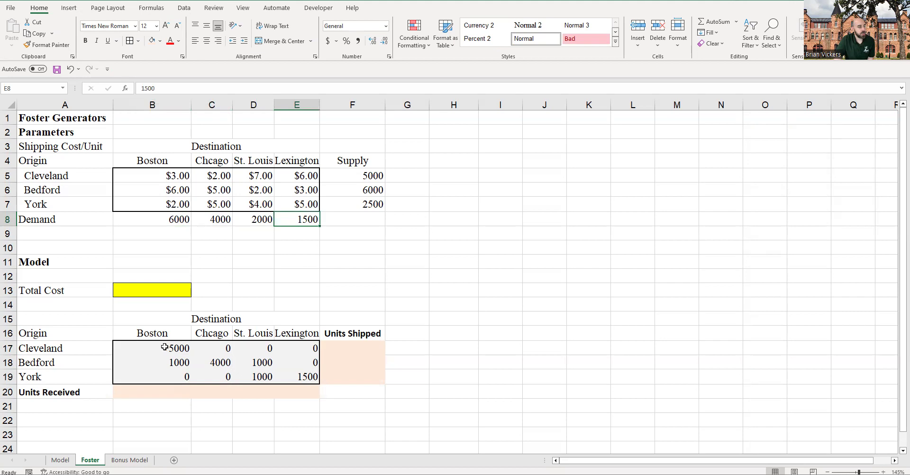
{"action": "left_click_drag", "start_coordinate": [170, 345], "coordinate": [243, 355]}
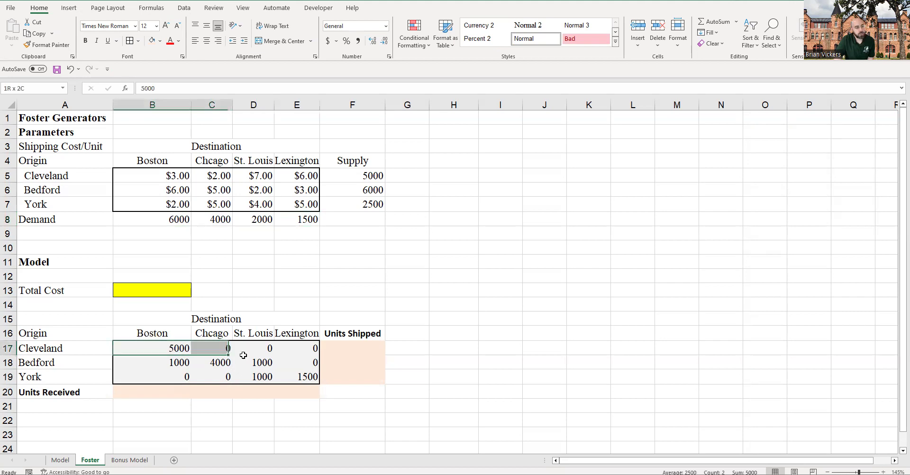
{"action": "left_click", "coordinate": [182, 351]}
{"action": "left_click", "coordinate": [226, 376]}
{"action": "left_click", "coordinate": [256, 362]}
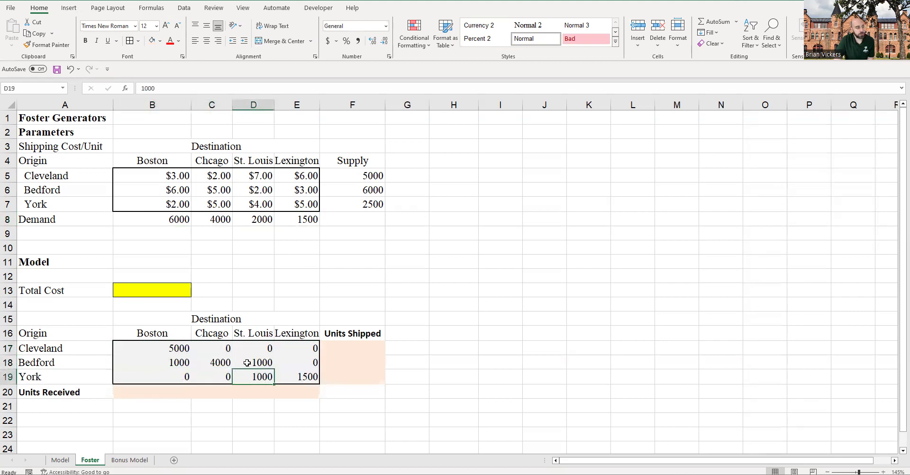
{"action": "left_click", "coordinate": [343, 346]}
{"action": "left_click_drag", "start_coordinate": [343, 346], "coordinate": [352, 377]}
{"action": "left_click_drag", "start_coordinate": [167, 391], "coordinate": [291, 392]}
- Calculate Cleveland's Units Shipped in F17 with =SUM(B17:E17)
{"action": "left_click", "coordinate": [346, 338]}
{"action": "left_click", "coordinate": [353, 346]}
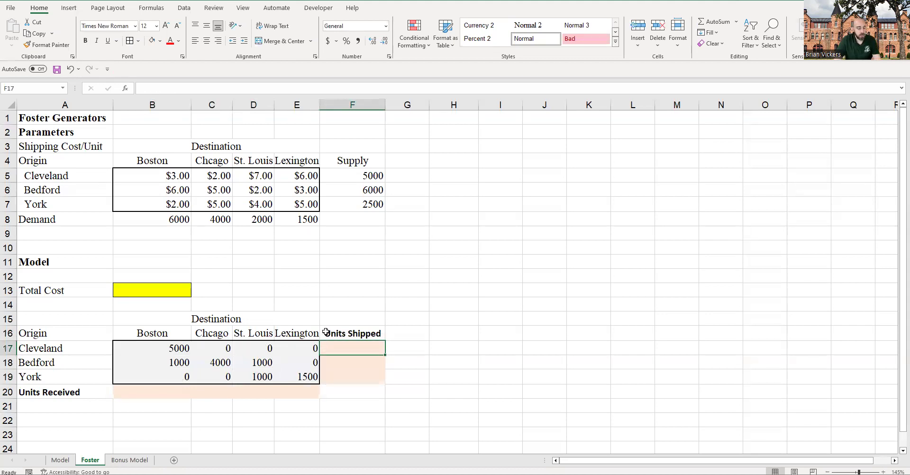
{"action": "type", "text": "="}
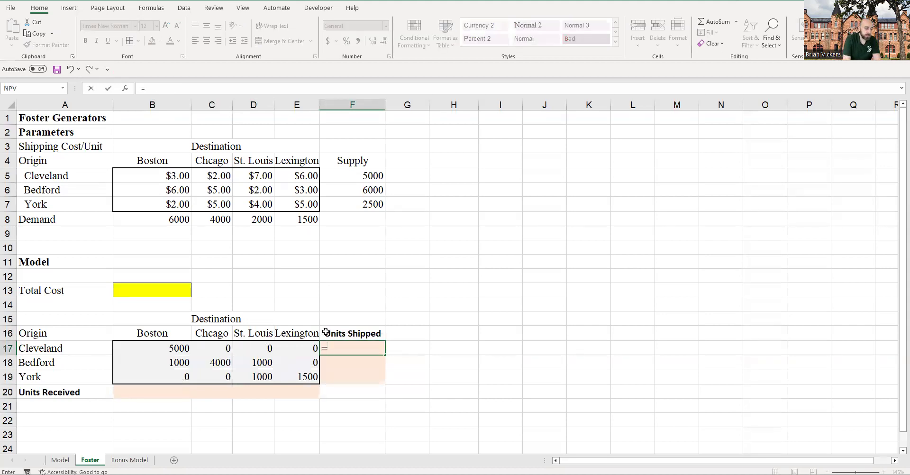
{"action": "type", "text": "sum"}
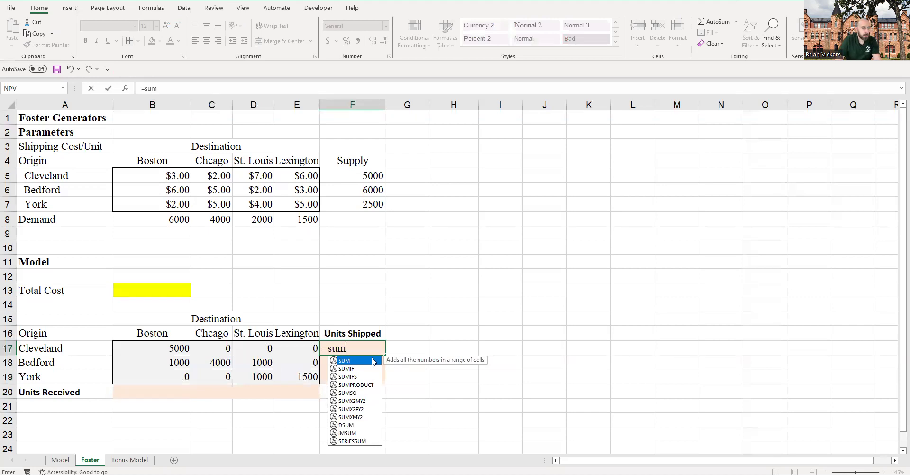
{"action": "double_click", "coordinate": [363, 362]}
{"action": "left_click_drag", "start_coordinate": [157, 347], "coordinate": [285, 348]}
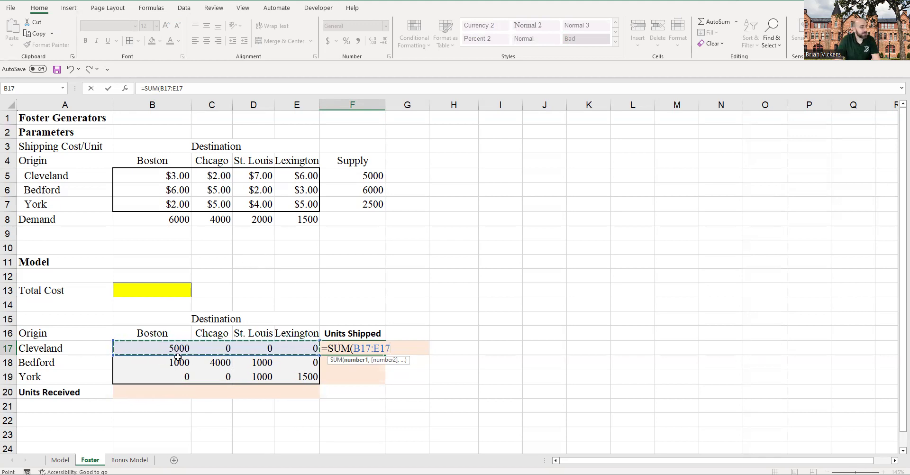
{"action": "key", "text": "Return"}
{"action": "left_click", "coordinate": [340, 348]}
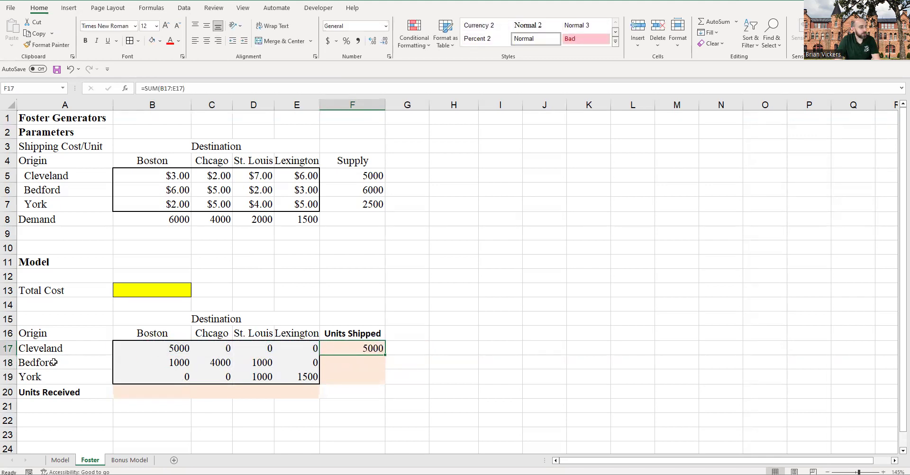
- Check Bedford's shipment quantities in row 18 and copy the Units Shipped formula from F17 down to F18:F19
{"action": "left_click", "coordinate": [54, 362]}
{"action": "left_click", "coordinate": [171, 363]}
{"action": "left_click", "coordinate": [213, 363]}
{"action": "left_click", "coordinate": [261, 362]}
{"action": "left_click", "coordinate": [298, 362]}
{"action": "left_click", "coordinate": [362, 350]}
{"action": "left_click_drag", "start_coordinate": [384, 359], "coordinate": [385, 379]}
- Calculate Boston's Units Received in B20 with =SUM(B17:B19) and copy the formula across to C20:E20
{"action": "left_click", "coordinate": [159, 391]}
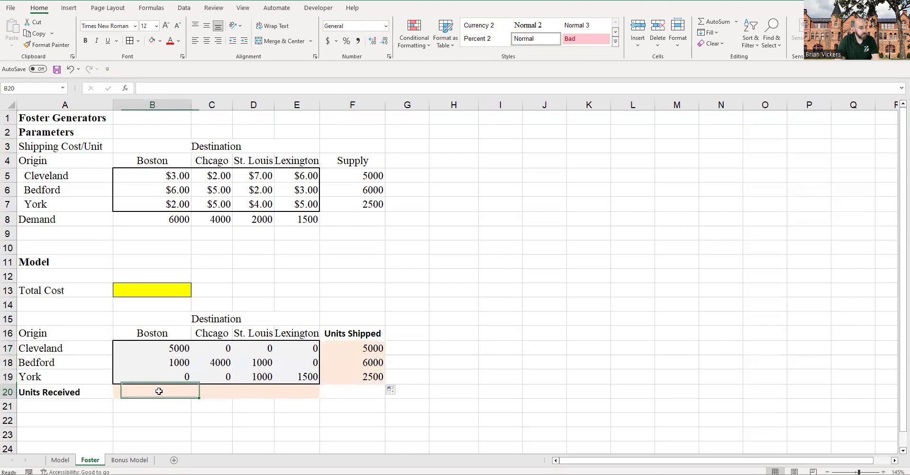
{"action": "type", "text": "=sum"}
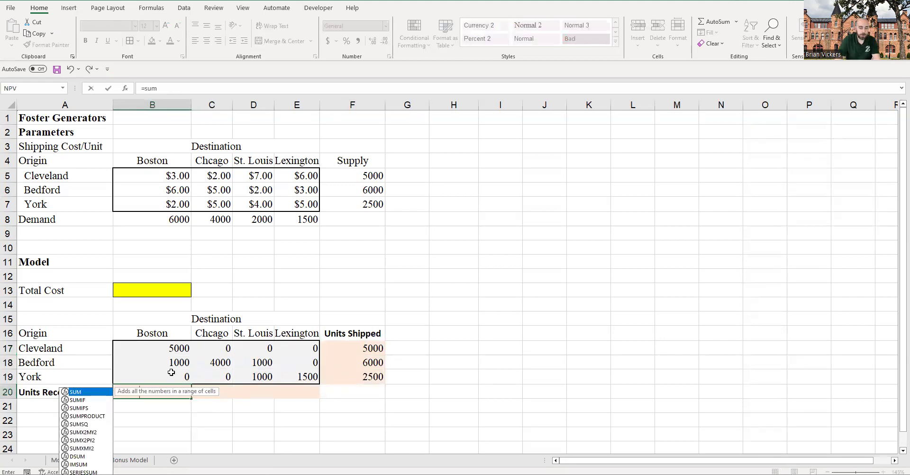
{"action": "key", "text": "Tab"}
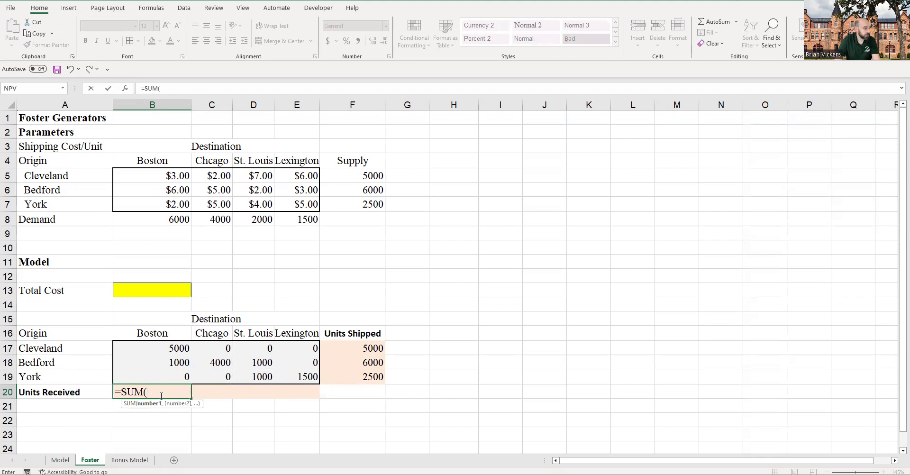
{"action": "left_click_drag", "start_coordinate": [163, 380], "coordinate": [164, 352]}
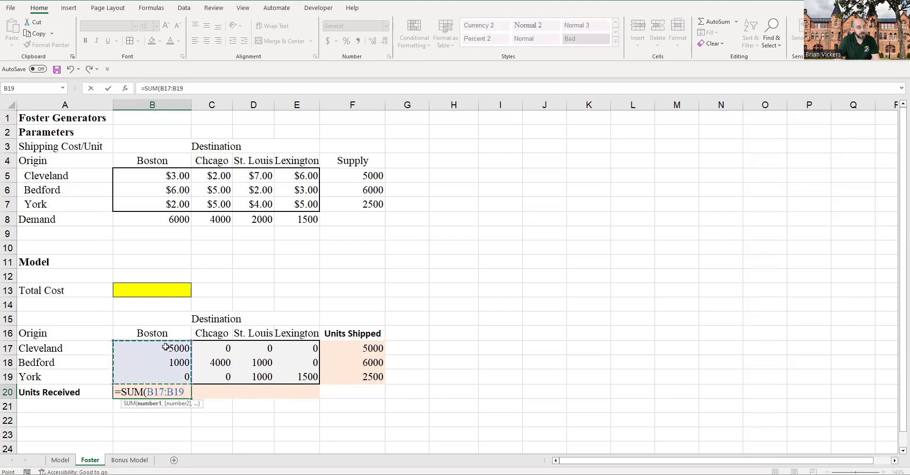
{"action": "key", "text": "Return"}
{"action": "left_click", "coordinate": [176, 391]}
{"action": "left_click_drag", "start_coordinate": [191, 398], "coordinate": [306, 399]}
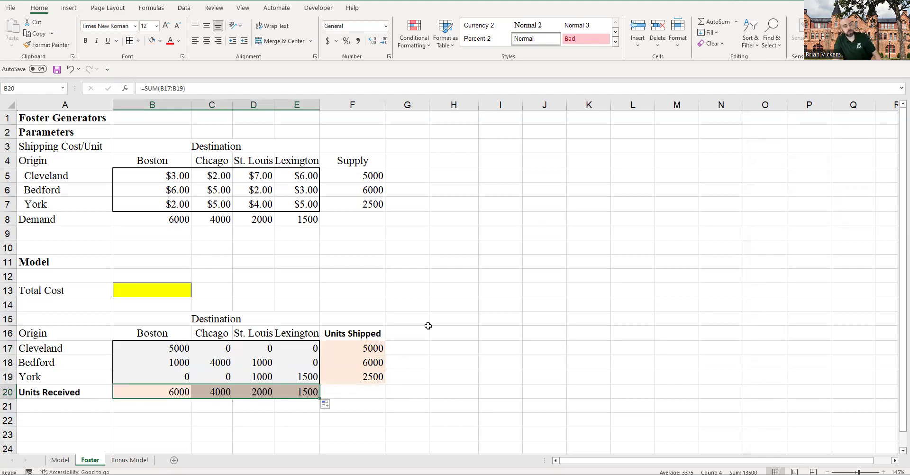
- Compare the Units Received in B20:E20 with the demand of each destination in B8:E8
{"action": "left_click_drag", "start_coordinate": [179, 348], "coordinate": [181, 375]}
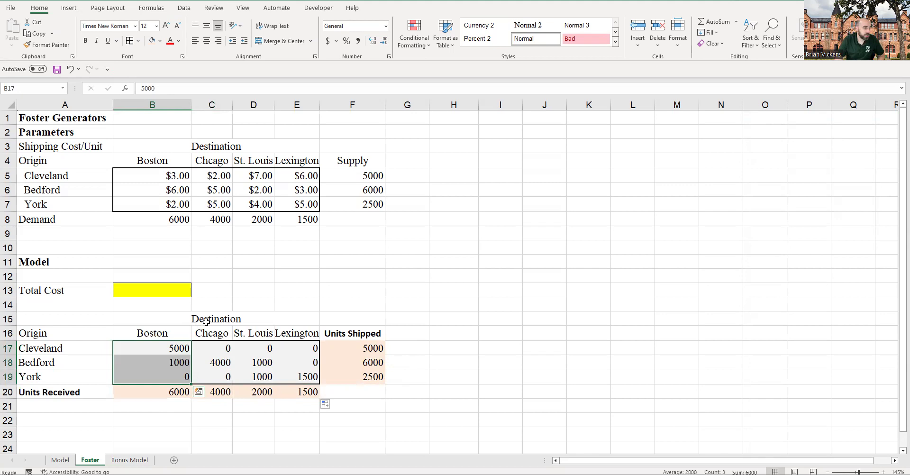
{"action": "left_click", "coordinate": [171, 337]}
{"action": "key", "text": "ctrl+Down"}
{"action": "left_click", "coordinate": [156, 220]}
{"action": "left_click", "coordinate": [215, 218]}
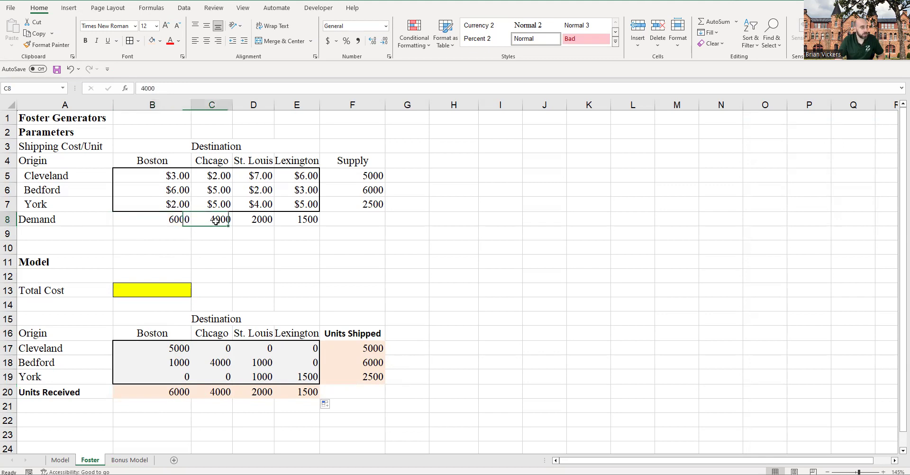
{"action": "left_click", "coordinate": [231, 391]}
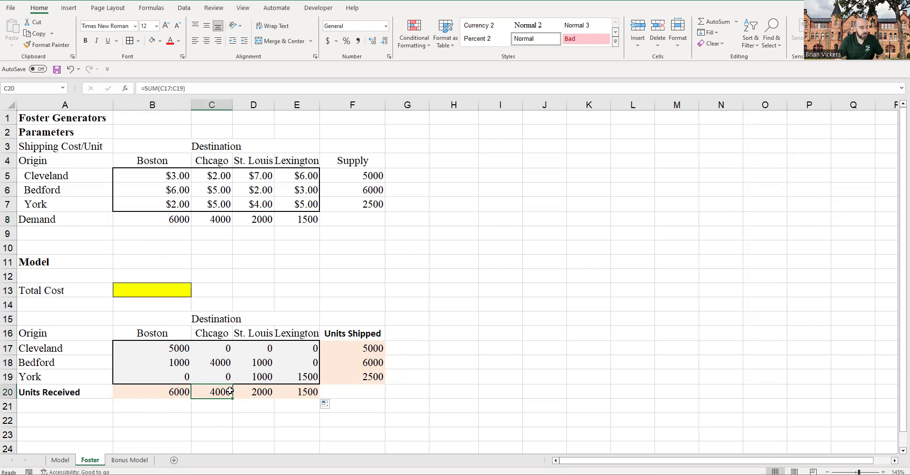
{"action": "left_click", "coordinate": [266, 393]}
{"action": "left_click", "coordinate": [267, 218]}
{"action": "left_click", "coordinate": [304, 219]}
{"action": "left_click", "coordinate": [308, 388]}
- Compare the Units Shipped in F17:F19 with the supply of each origin in F5:F7
{"action": "left_click", "coordinate": [355, 353]}
{"action": "left_click", "coordinate": [365, 176]}
{"action": "left_click", "coordinate": [367, 190]}
{"action": "left_click", "coordinate": [368, 204]}
{"action": "left_click", "coordinate": [368, 363]}
{"action": "left_click", "coordinate": [368, 377]}
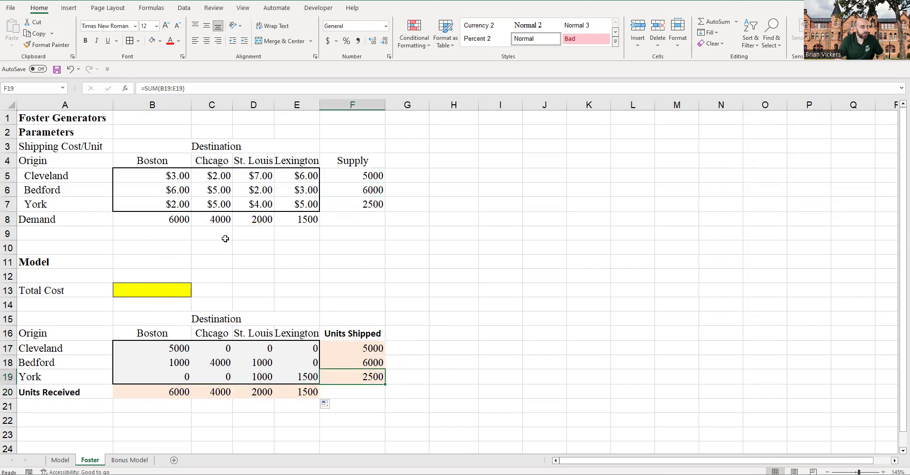
{"action": "left_click", "coordinate": [153, 285]}
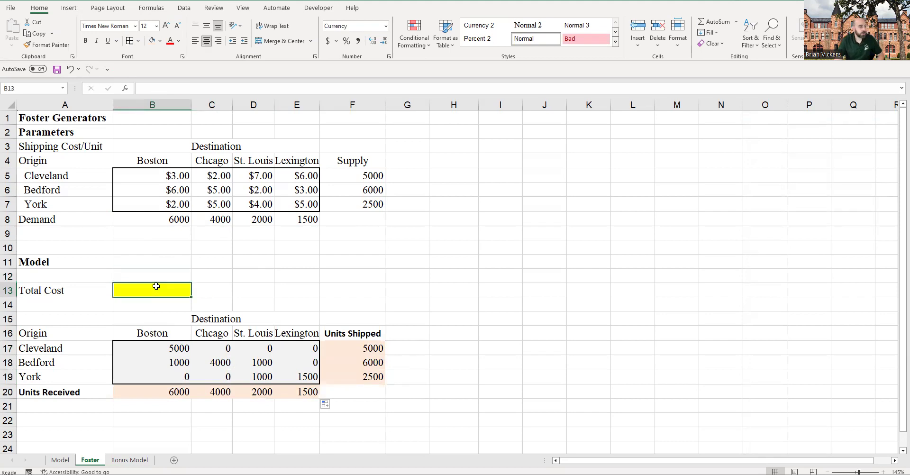
{"action": "type", "text": "=sum"}
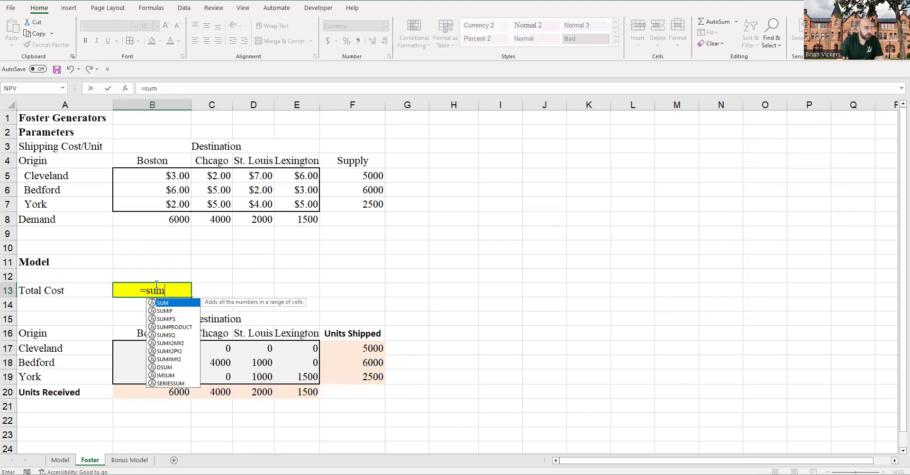
{"action": "left_click", "coordinate": [176, 291]}
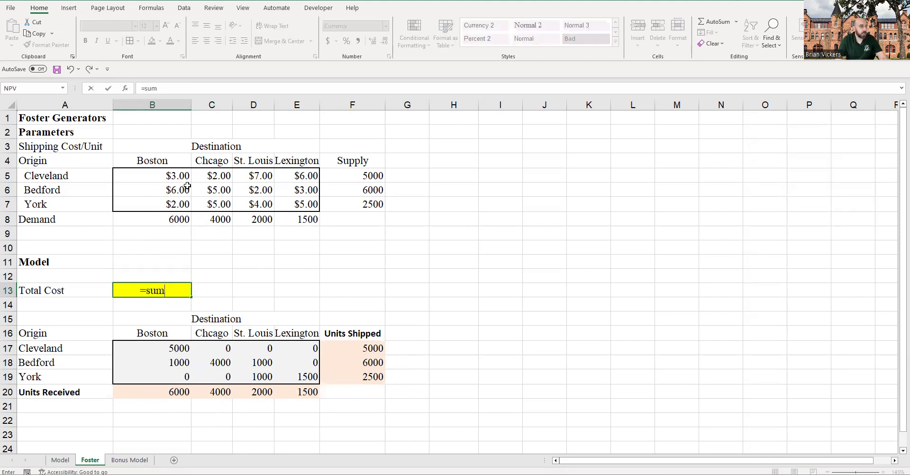
{"action": "key", "text": "Escape"}
{"action": "left_click", "coordinate": [270, 256]}
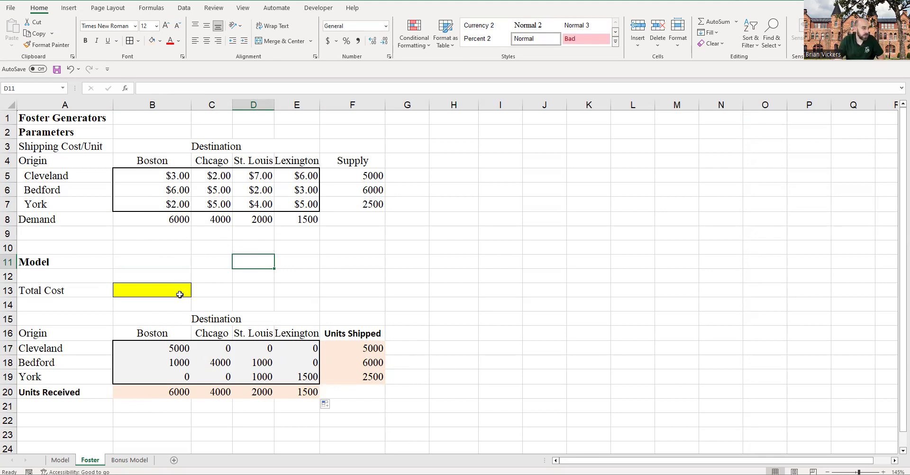
- Examine how each shipping cost per unit in B5:E7 pairs with its shipment quantity in B17:E19
{"action": "mouse_move", "coordinate": [153, 175]}
{"action": "left_mouse_down"}
{"action": "mouse_move", "coordinate": [285, 189]}
{"action": "mouse_move", "coordinate": [297, 204]}
{"action": "left_mouse_up"}
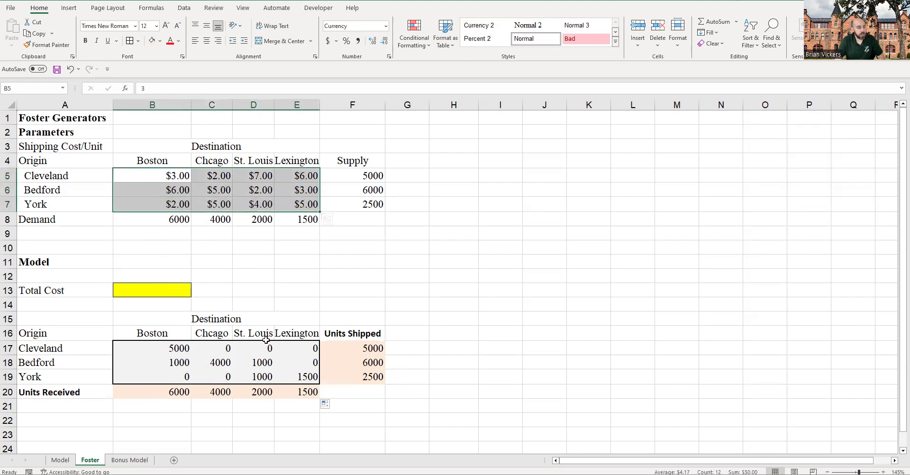
{"action": "left_click_drag", "start_coordinate": [158, 348], "coordinate": [294, 375]}
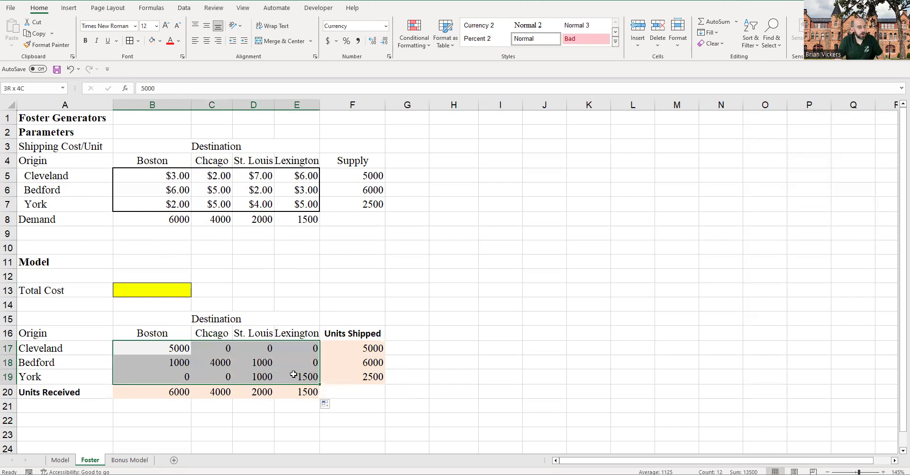
{"action": "left_click", "coordinate": [177, 348]}
{"action": "left_click", "coordinate": [168, 177]}
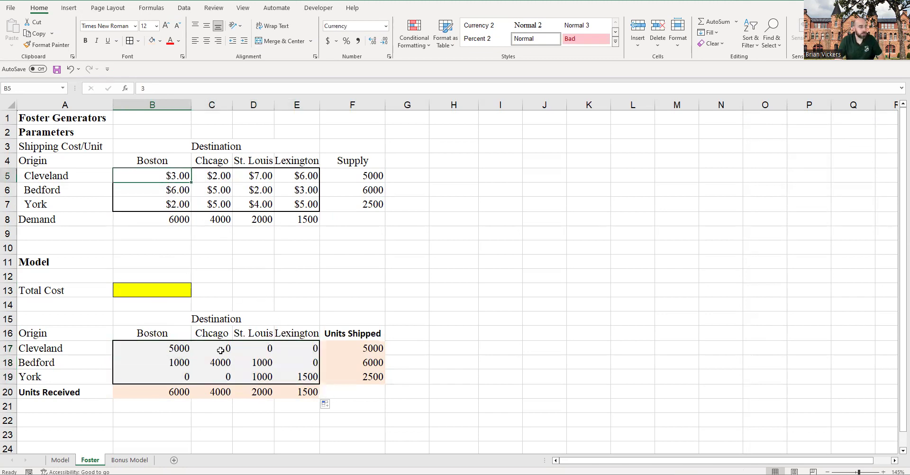
{"action": "key", "text": "Right"}
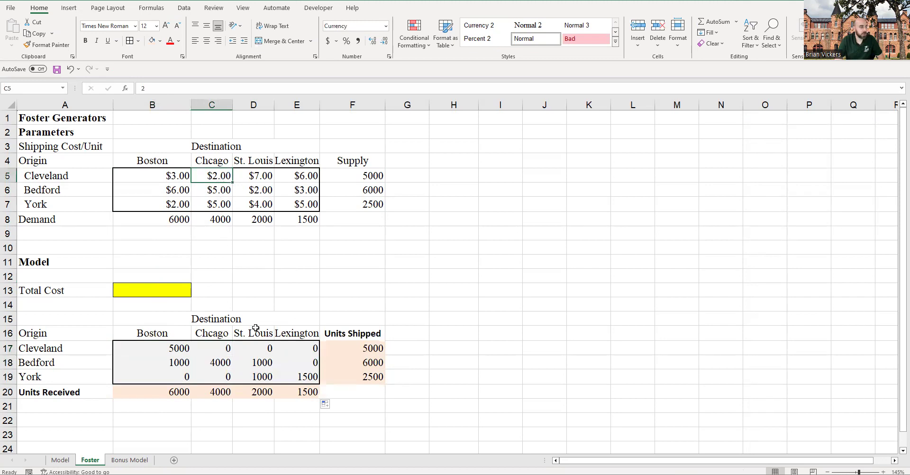
{"action": "left_click", "coordinate": [258, 343]}
{"action": "left_click", "coordinate": [259, 180]}
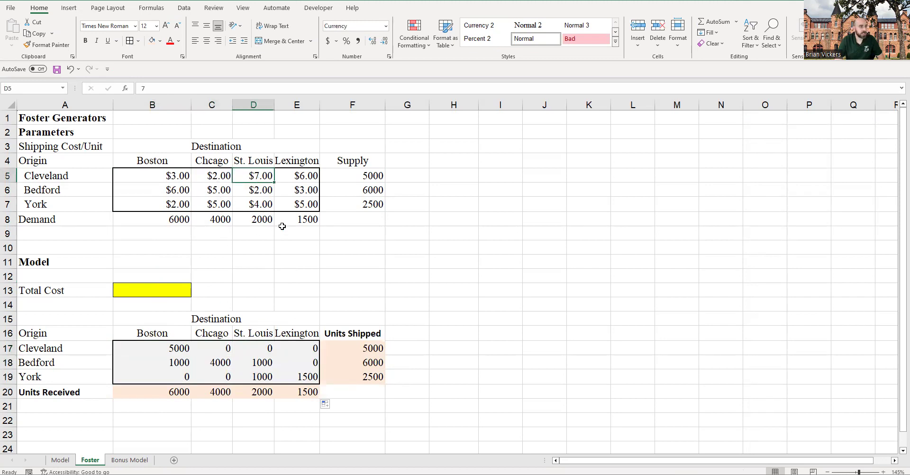
{"action": "left_click", "coordinate": [313, 348]}
{"action": "left_click", "coordinate": [302, 185]}
{"action": "left_click", "coordinate": [182, 361]}
{"action": "left_click", "coordinate": [175, 191]}
{"action": "left_click", "coordinate": [230, 359]}
{"action": "left_click", "coordinate": [220, 188]}
{"action": "left_click", "coordinate": [172, 278]}
{"action": "left_click", "coordinate": [170, 285]}
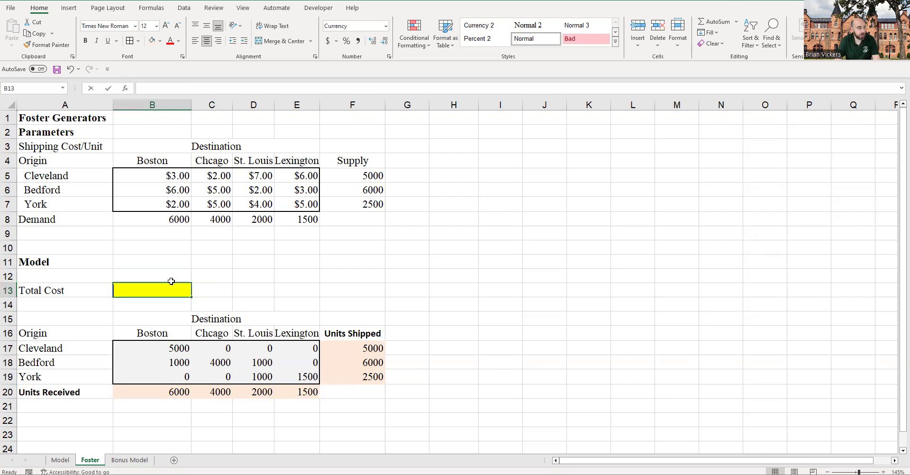
{"action": "type", "text": "="}
{"action": "left_click", "coordinate": [176, 177]}
{"action": "type", "text": "*"}
{"action": "left_click", "coordinate": [175, 345]}
{"action": "type", "text": "+"}
{"action": "left_click", "coordinate": [213, 176]}
{"action": "type", "text": "*"}
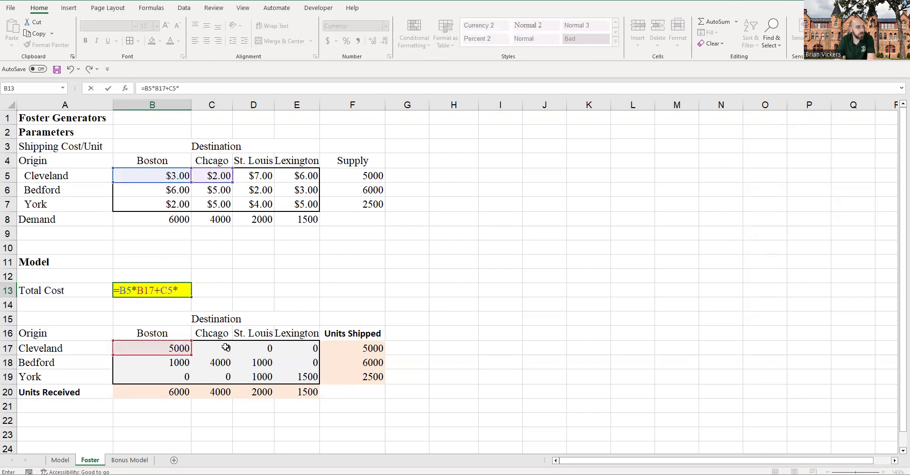
{"action": "left_click", "coordinate": [213, 348]}
{"action": "type", "text": "+"}
{"action": "left_click", "coordinate": [258, 176]}
{"action": "type", "text": "*"}
{"action": "left_click", "coordinate": [267, 349]}
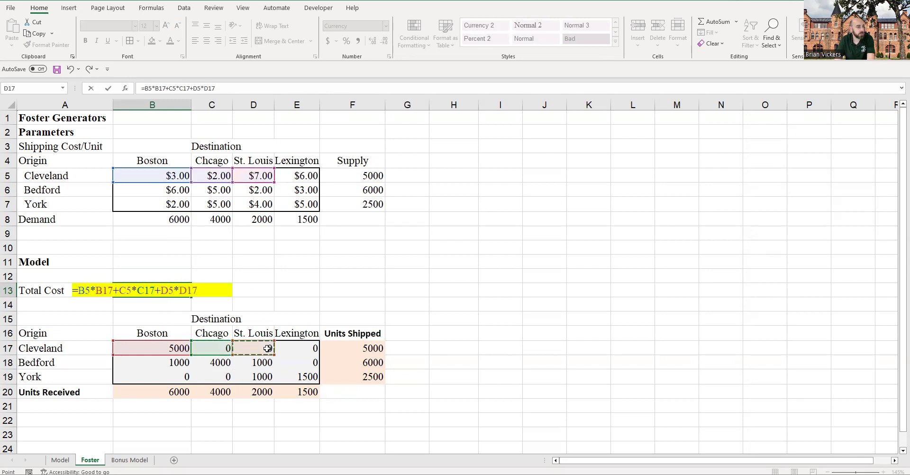
{"action": "key", "text": "Escape"}
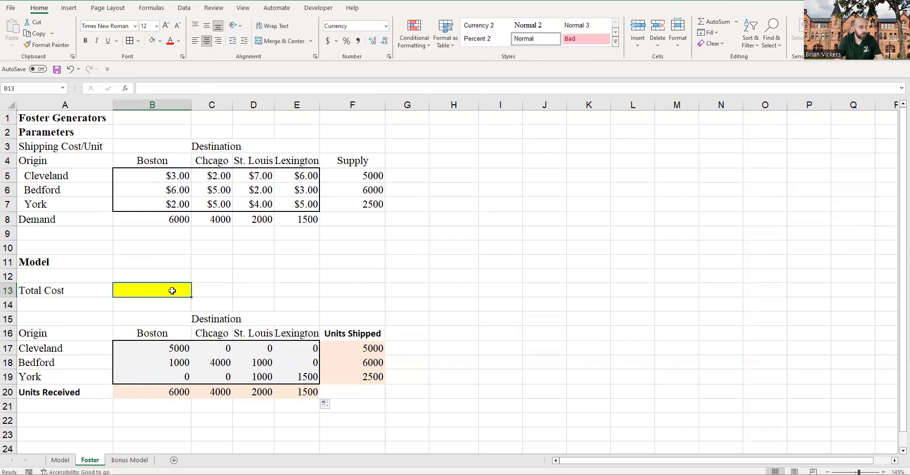
- Calculate the Total Cost in B13 with SUMPRODUCT of the shipping costs B5:E7 and the shipment quantities B17:E19
{"action": "type", "text": "=sump"}
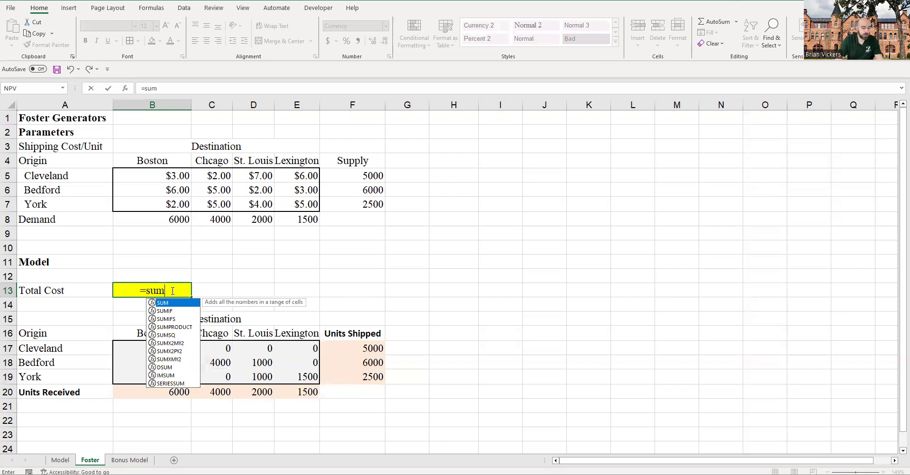
{"action": "double_click", "coordinate": [169, 303]}
{"action": "left_click_drag", "start_coordinate": [158, 175], "coordinate": [279, 204]}
{"action": "type", "text": ","}
{"action": "left_click_drag", "start_coordinate": [175, 346], "coordinate": [300, 364]}
{"action": "key", "text": "Return"}
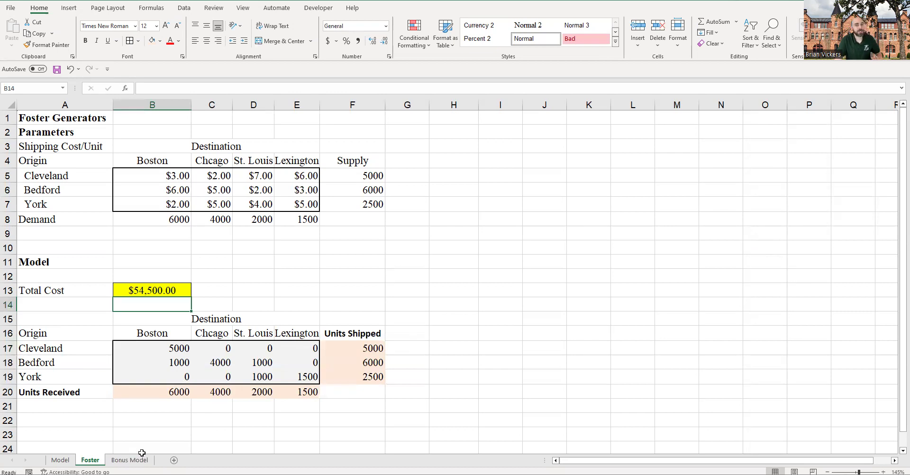
- Open the Bonus Model sheet
{"action": "left_click", "coordinate": [129, 460]}
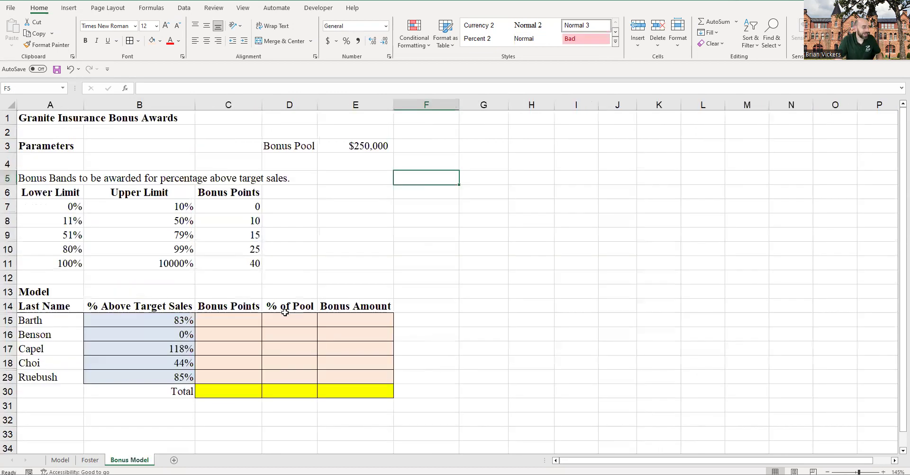
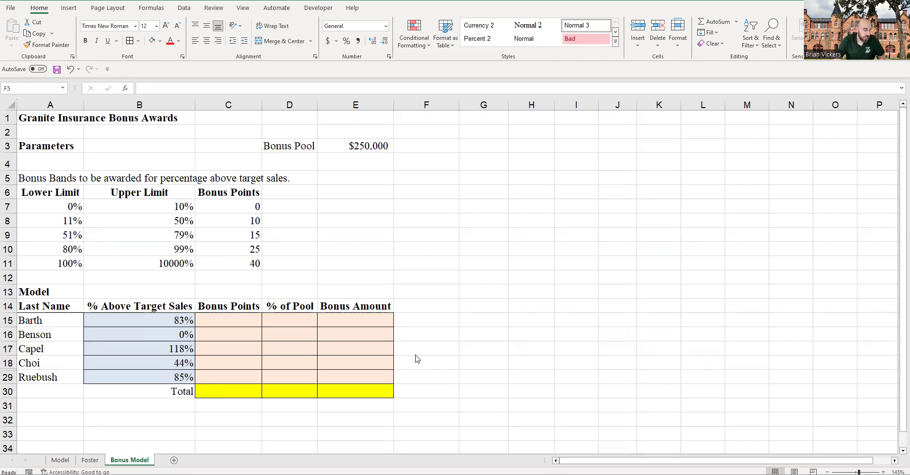
{"action": "left_click", "coordinate": [427, 290]}
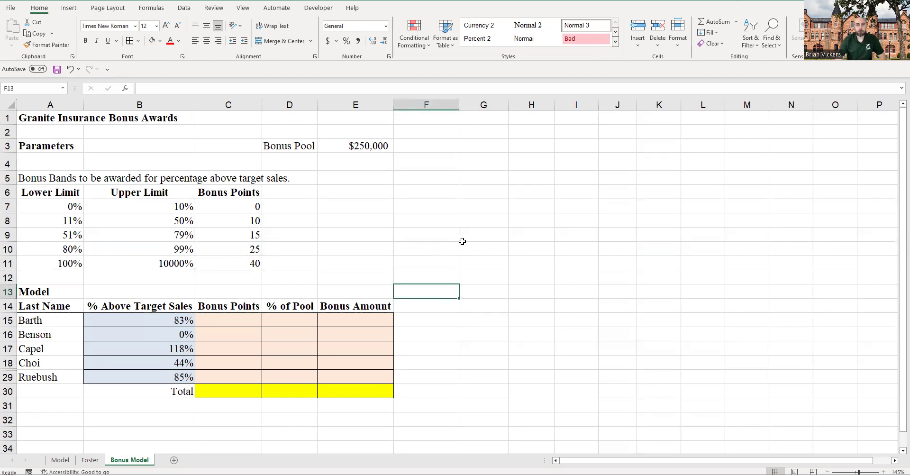
{"action": "left_click", "coordinate": [256, 316]}
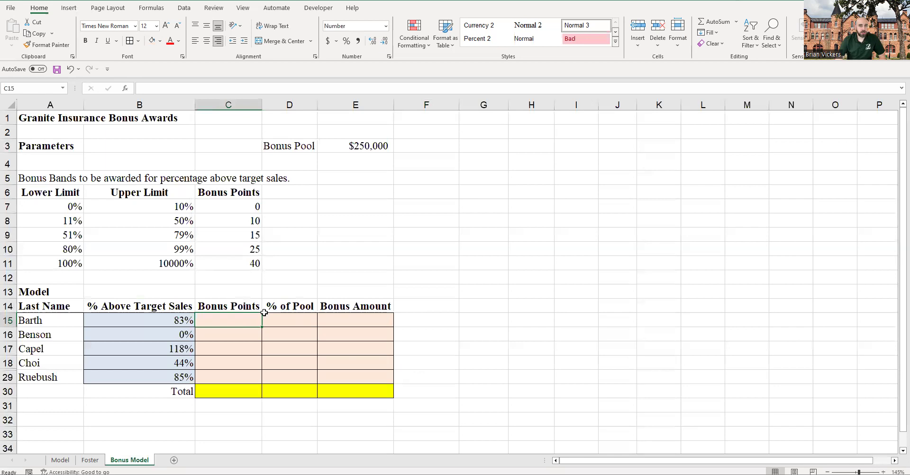
{"action": "left_click", "coordinate": [238, 331]}
{"action": "left_click", "coordinate": [237, 316]}
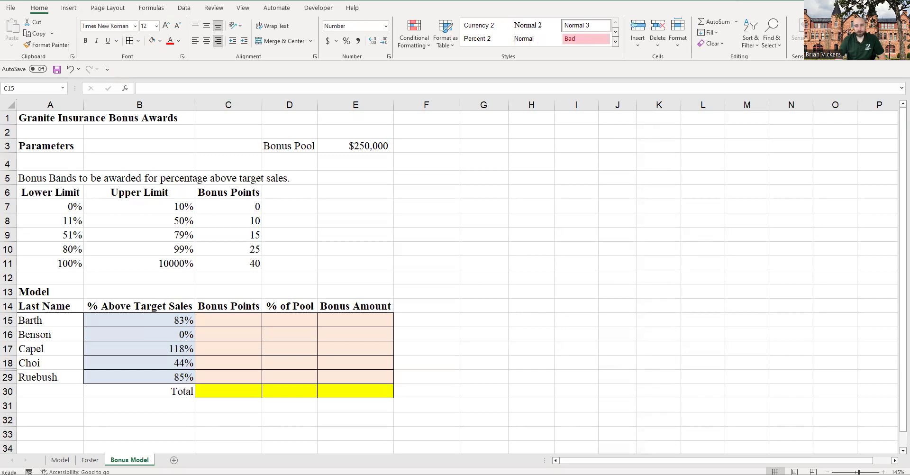
{"action": "left_click", "coordinate": [231, 332]}
{"action": "left_click", "coordinate": [232, 325]}
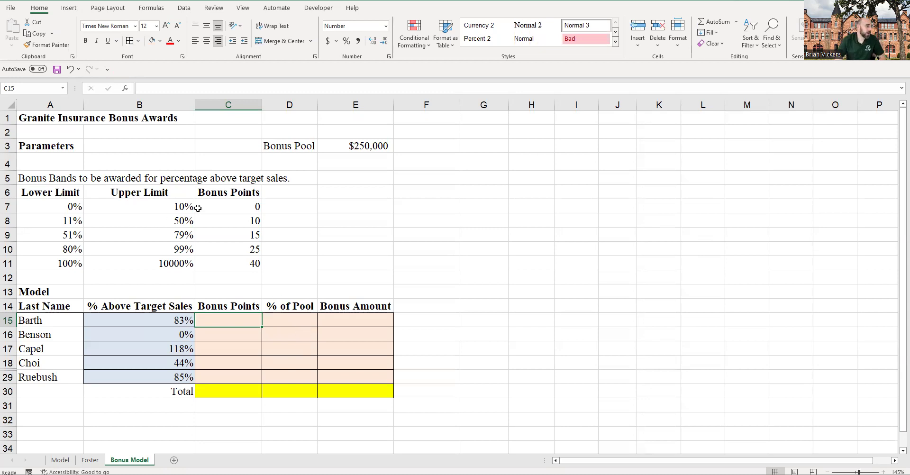
- Examine how the % Above Target Sales in B15 relates to the bonus band limits in A7:B11 and their Bonus Points in column C
{"action": "left_click", "coordinate": [166, 319]}
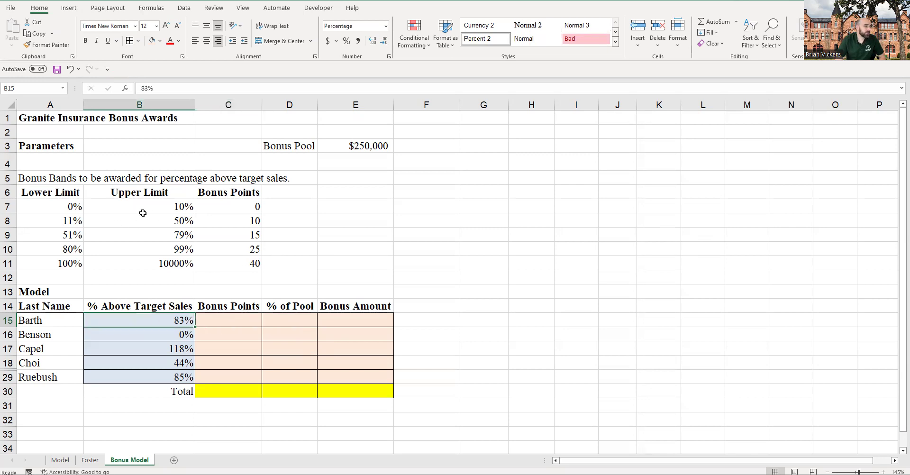
{"action": "left_click_drag", "start_coordinate": [61, 207], "coordinate": [142, 259]}
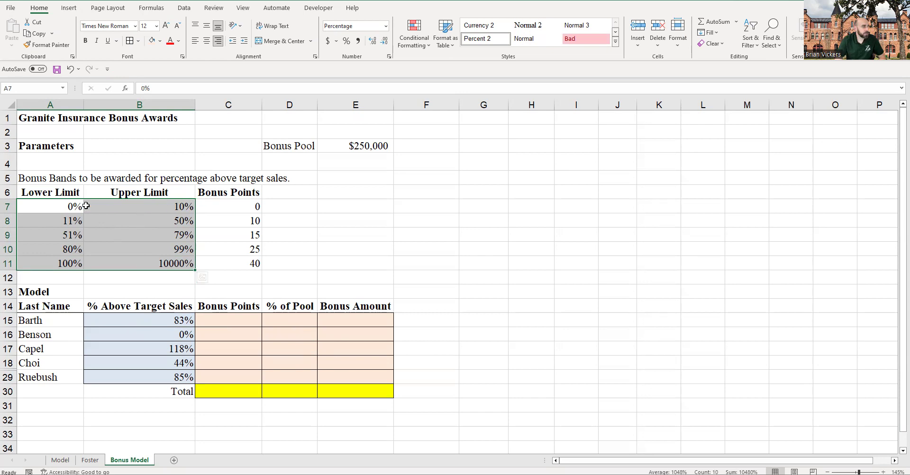
{"action": "left_click", "coordinate": [124, 207]}
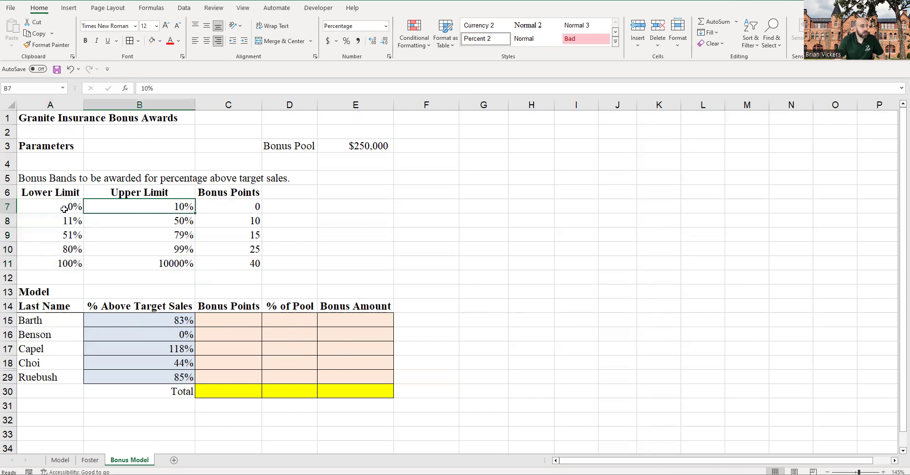
{"action": "left_click", "coordinate": [220, 209]}
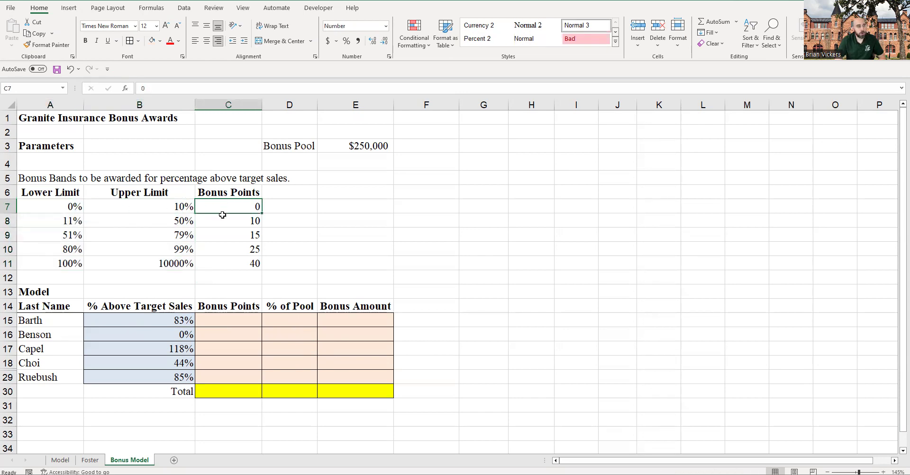
{"action": "left_click_drag", "start_coordinate": [65, 220], "coordinate": [117, 227]}
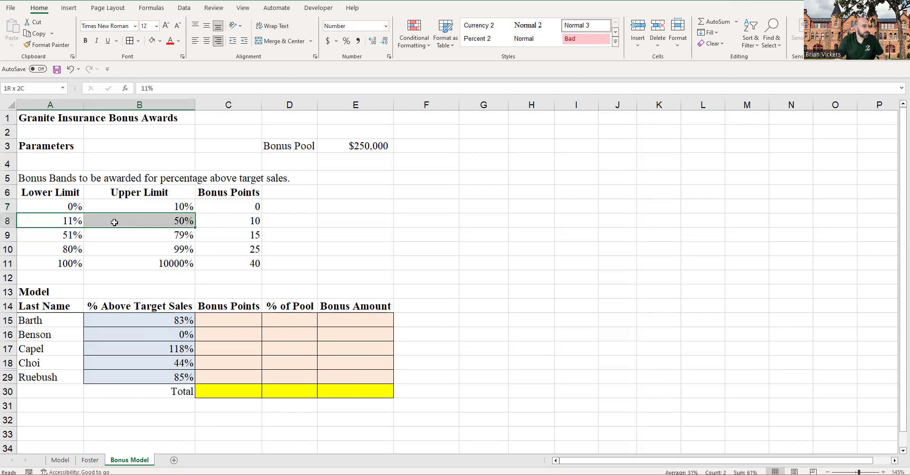
{"action": "left_click", "coordinate": [252, 221]}
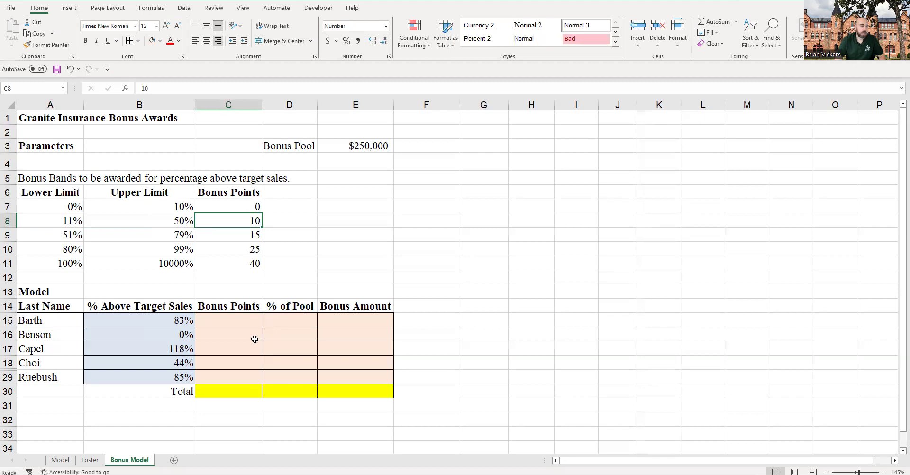
- Examine how the model's Bonus Points, % of Pool and Bonus Amount columns depend on the Bonus Pool in E3
{"action": "left_click_drag", "start_coordinate": [240, 318], "coordinate": [249, 374]}
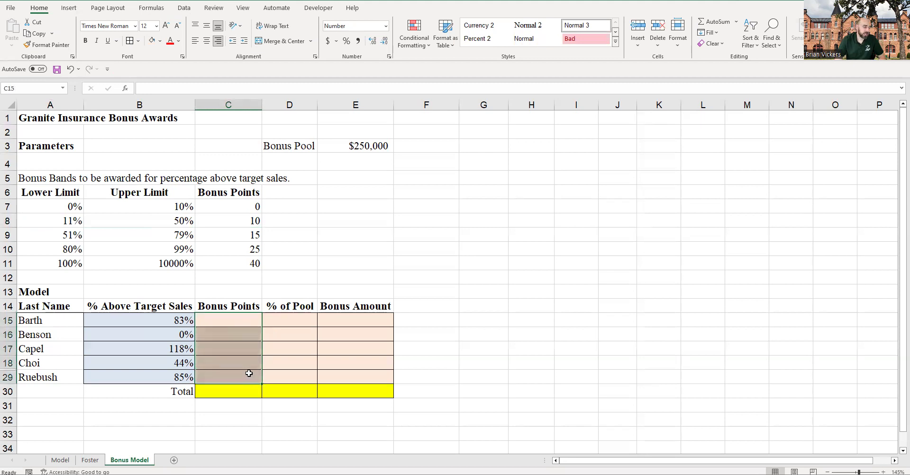
{"action": "left_click_drag", "start_coordinate": [305, 315], "coordinate": [300, 376]}
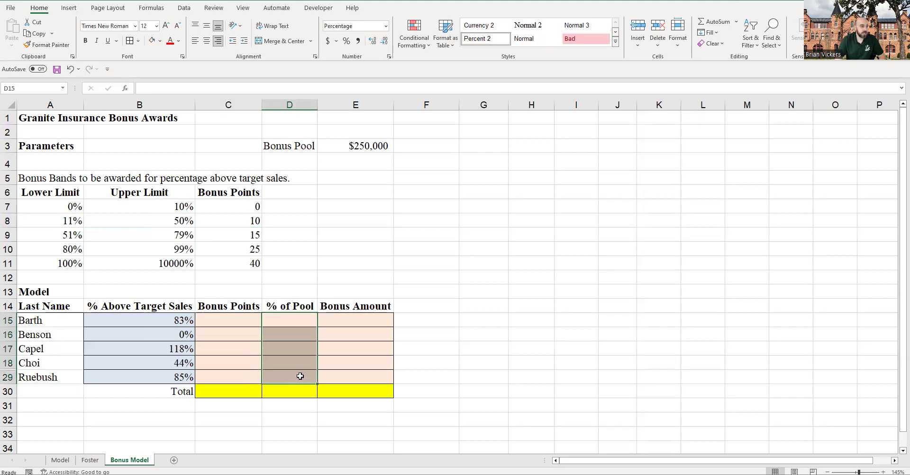
{"action": "left_click", "coordinate": [361, 148]}
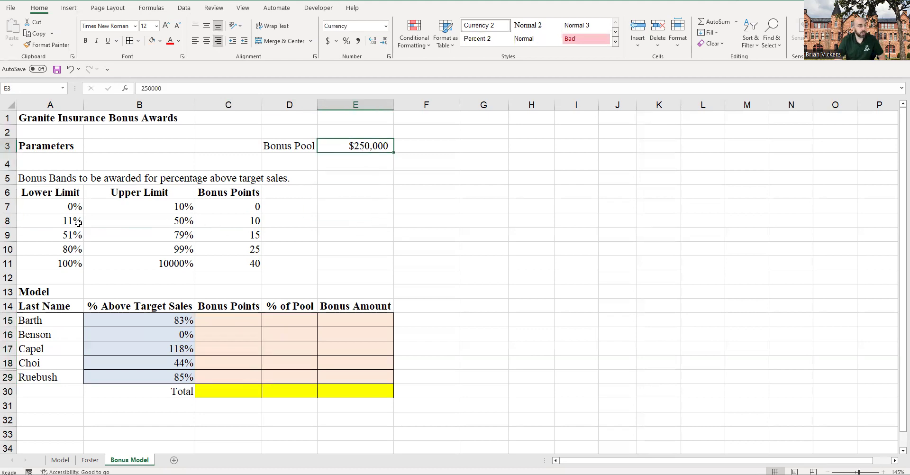
{"action": "left_click_drag", "start_coordinate": [62, 321], "coordinate": [62, 384]}
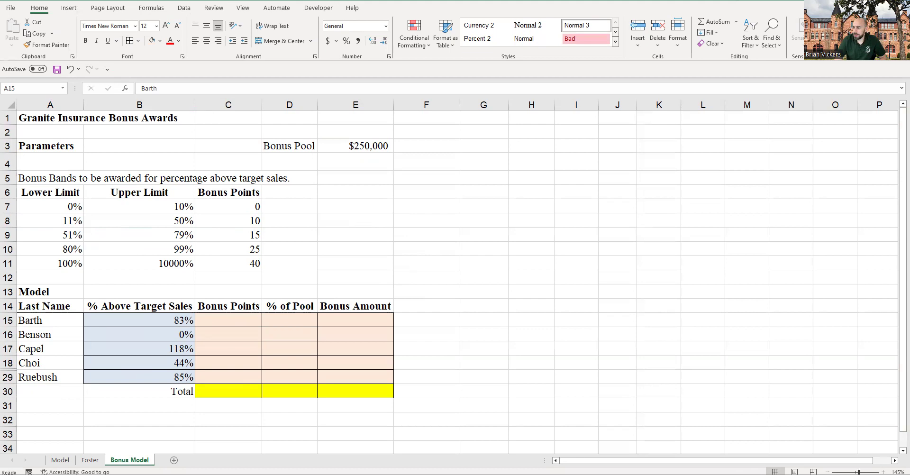
{"action": "key", "text": "F2"}
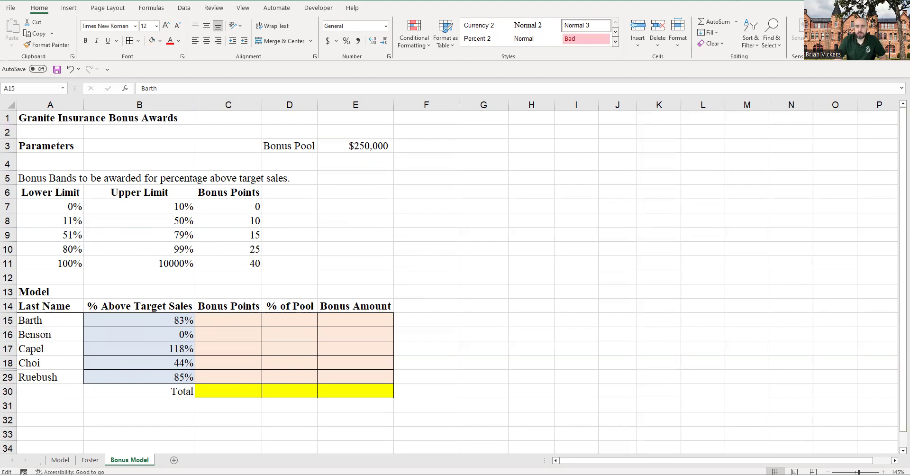
{"action": "key", "text": "Escape"}
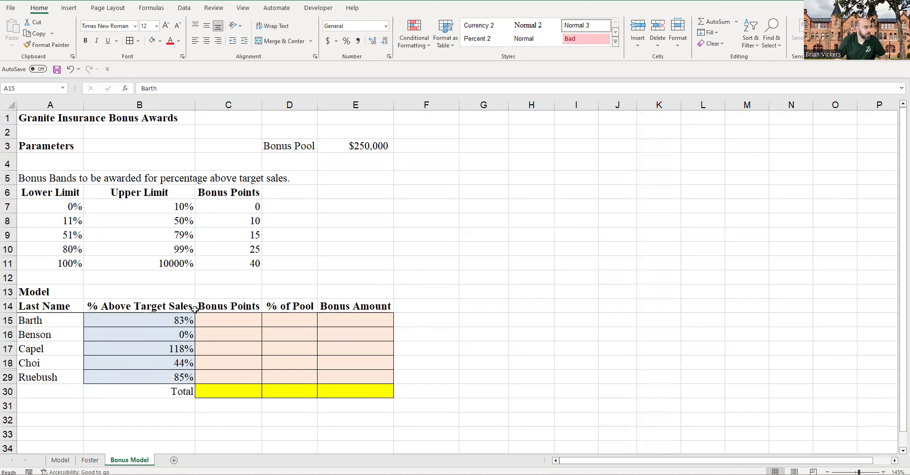
{"action": "key", "text": "ctrl+shift+Down"}
{"action": "left_click", "coordinate": [227, 322]}
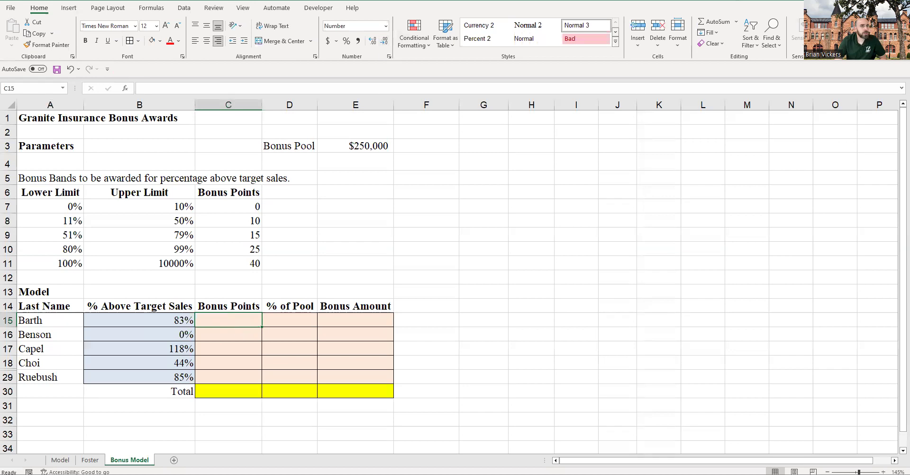
{"action": "left_click", "coordinate": [267, 327]}
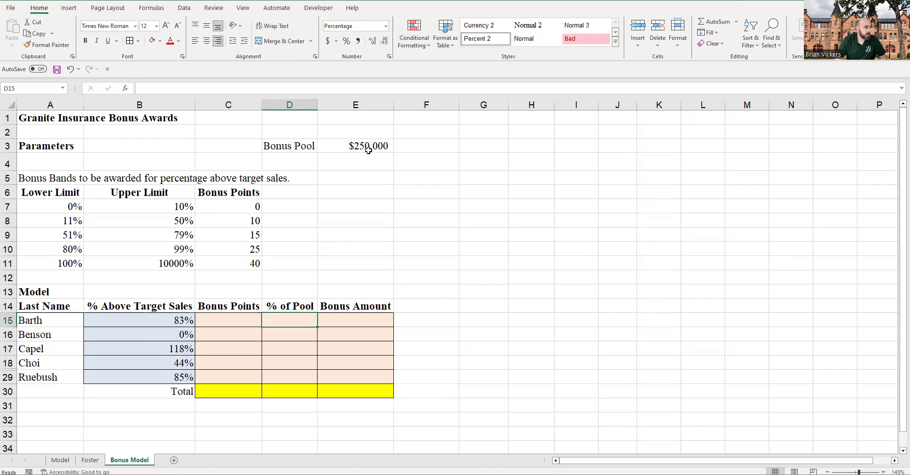
{"action": "left_click", "coordinate": [372, 147]}
{"action": "left_click", "coordinate": [365, 317]}
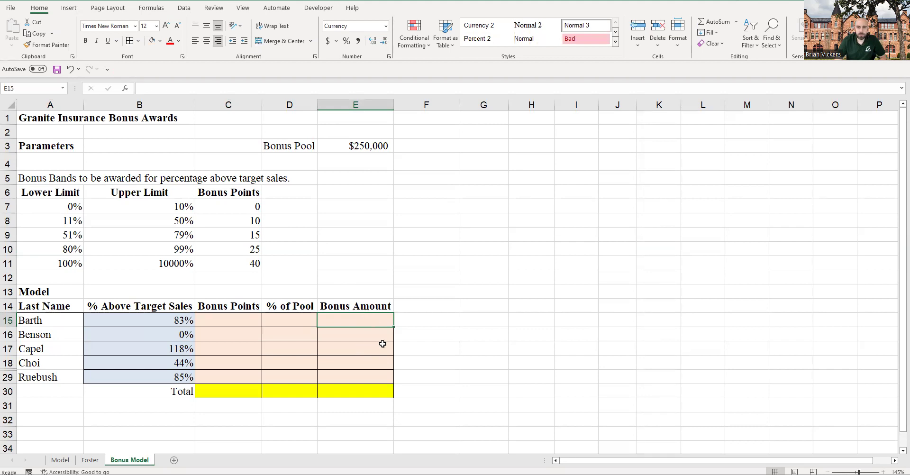
{"action": "left_click", "coordinate": [303, 320]}
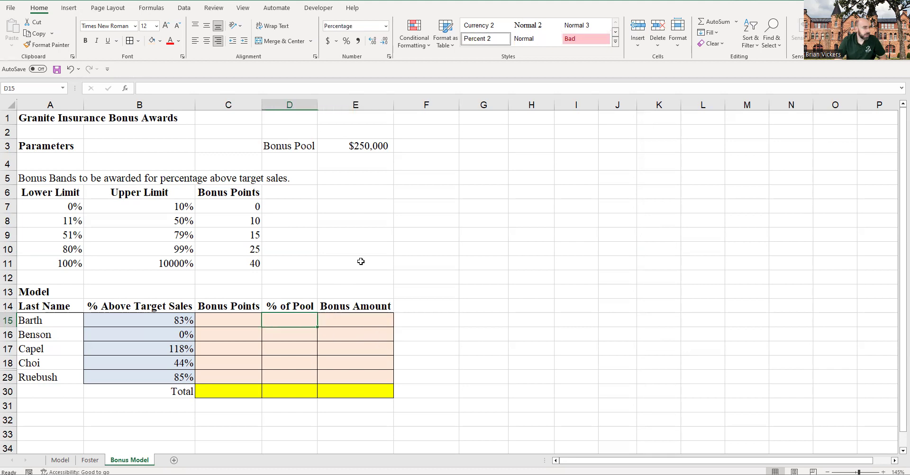
{"action": "left_click", "coordinate": [383, 145]}
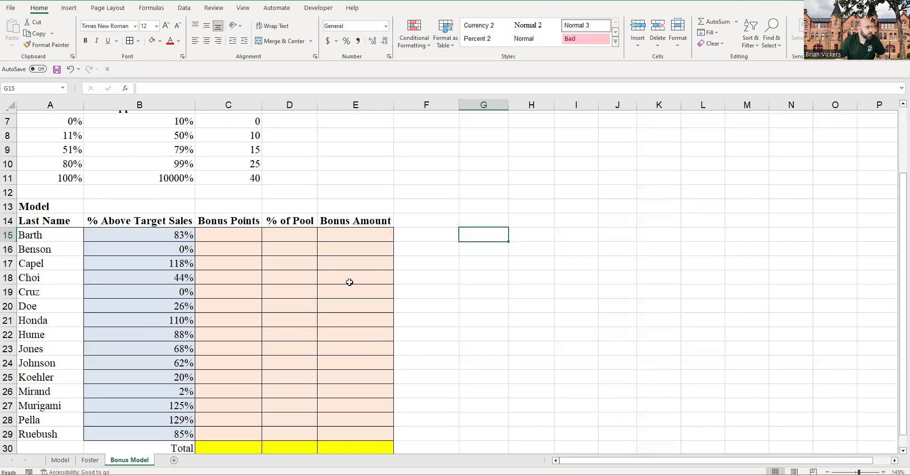
- Unhide rows 19 through 28 so the model lists every employee between rows 15 and 29
{"action": "left_click_drag", "start_coordinate": [7, 235], "coordinate": [8, 434]}
{"action": "left_click", "coordinate": [426, 305]}
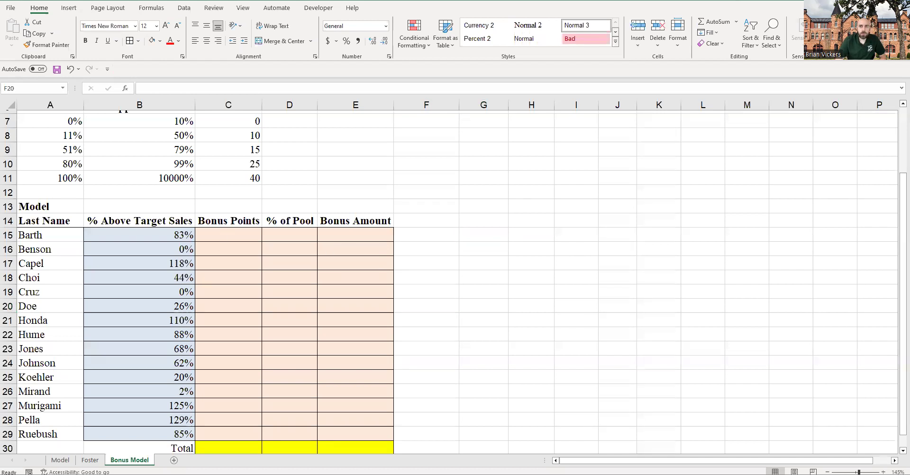
{"action": "key", "text": "F2"}
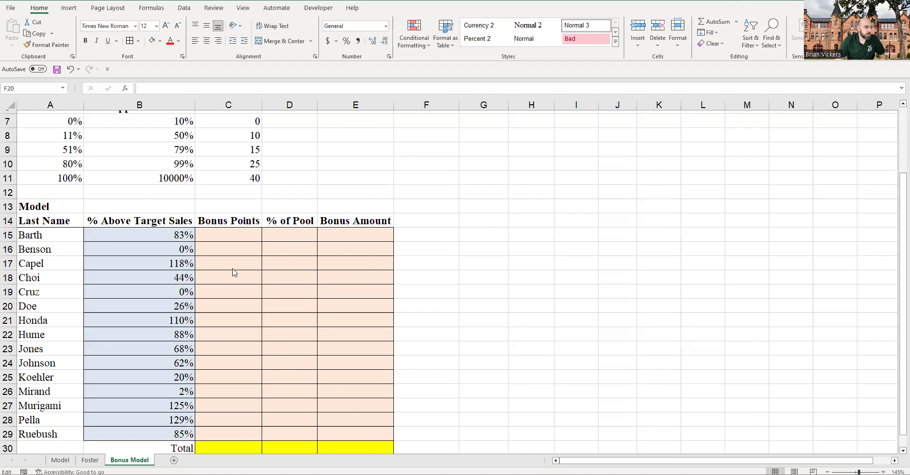
{"action": "key", "text": "ctrl+v"}
{"action": "key", "text": "Escape"}
- Compare the % Above Target Sales in B15 with the bands and Bonus Points in the lookup table A7:C11
{"action": "left_click", "coordinate": [173, 230]}
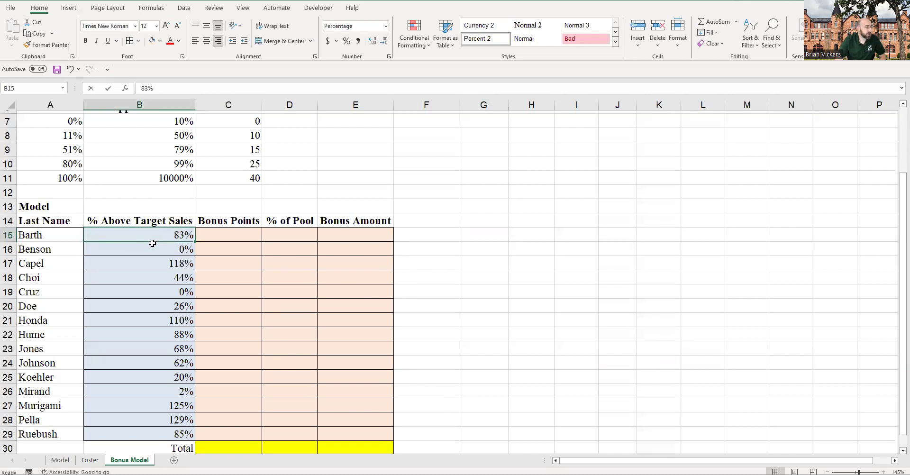
{"action": "scroll", "coordinate": [84, 276], "scroll_direction": "down", "scroll_amount": 1}
{"action": "scroll", "coordinate": [236, 228], "scroll_direction": "up", "scroll_amount": 1}
{"action": "scroll", "coordinate": [260, 215], "scroll_direction": "up", "scroll_amount": 2}
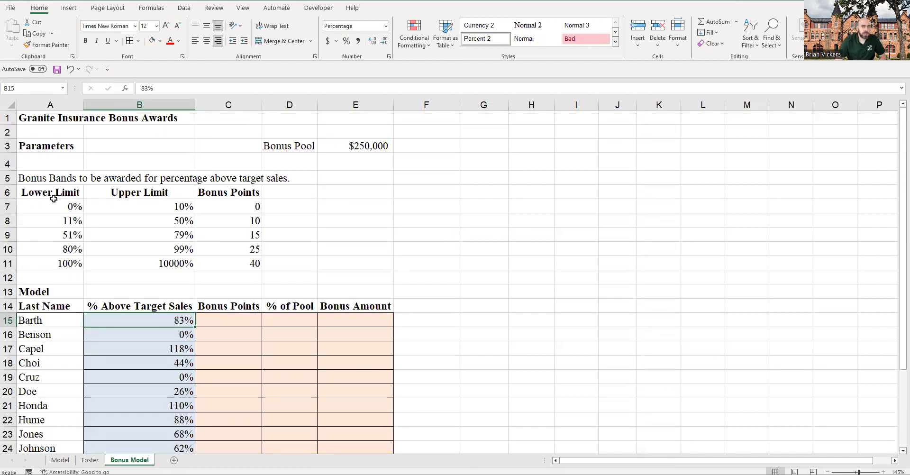
{"action": "left_click_drag", "start_coordinate": [51, 207], "coordinate": [245, 266]}
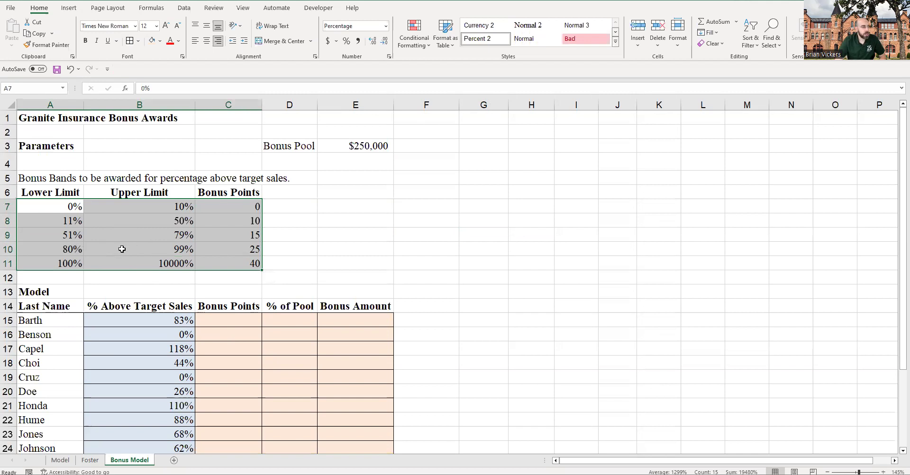
{"action": "left_click", "coordinate": [253, 249]}
- Calculate the Bonus Points in C15 with =VLOOKUP(B15,$A$7:$C$11,3), keeping the bonus band table reference absolute
{"action": "left_click", "coordinate": [232, 323]}
{"action": "type", "text": "=vl"}
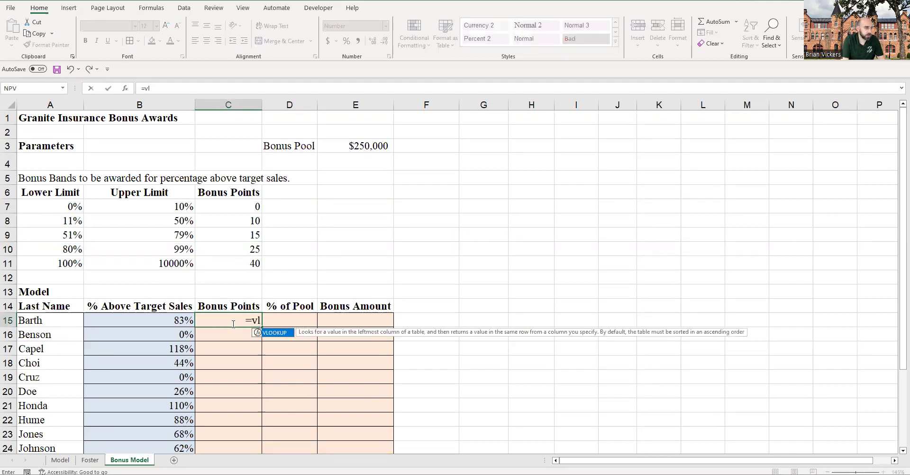
{"action": "double_click", "coordinate": [287, 333]}
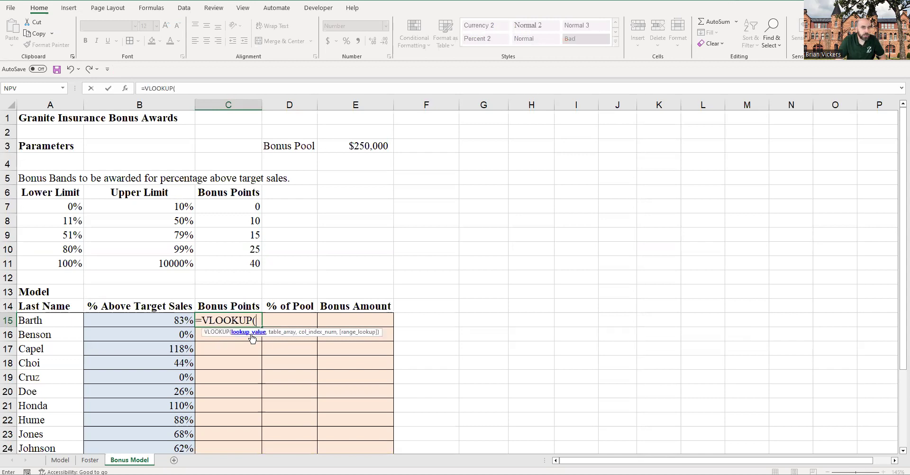
{"action": "left_click", "coordinate": [176, 321]}
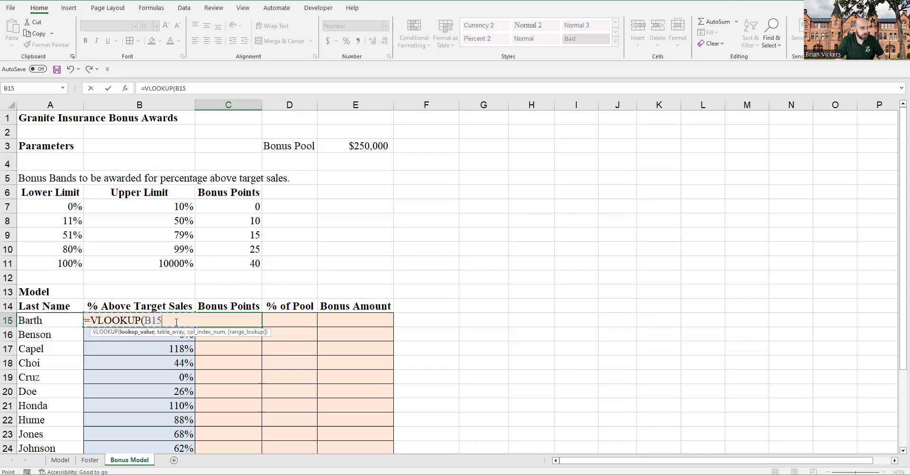
{"action": "type", "text": ","}
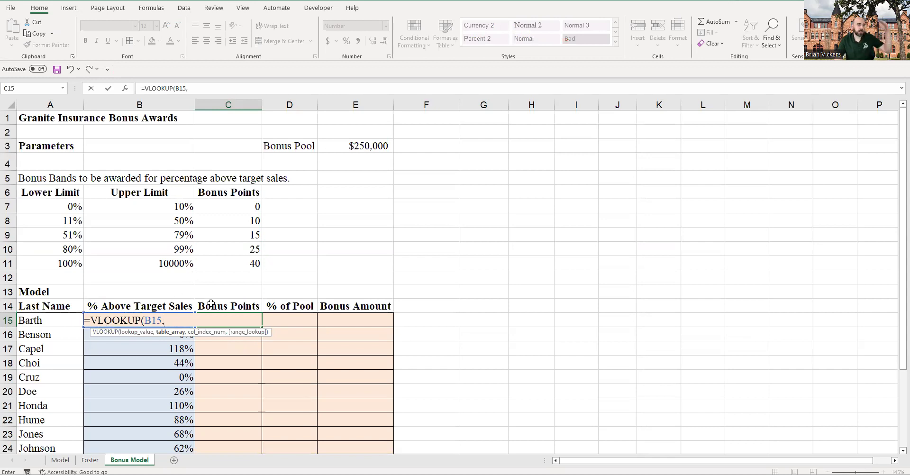
{"action": "scroll", "coordinate": [67, 294], "scroll_direction": "down", "scroll_amount": 3}
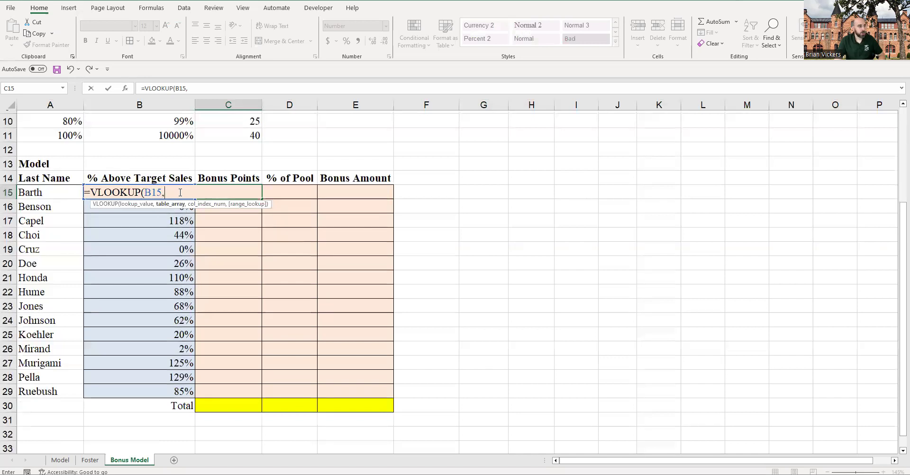
{"action": "scroll", "coordinate": [180, 193], "scroll_direction": "up", "scroll_amount": 3}
{"action": "left_click", "coordinate": [77, 207]}
{"action": "left_click_drag", "start_coordinate": [77, 207], "coordinate": [223, 264]}
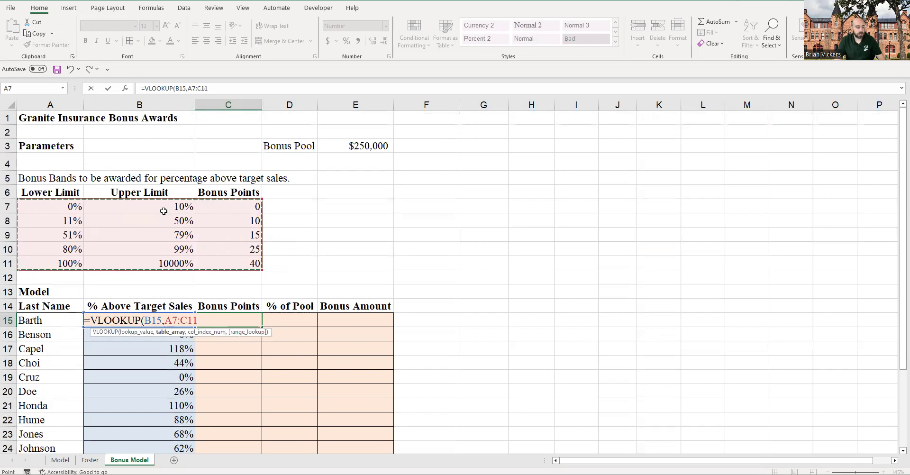
{"action": "key", "text": "F4"}
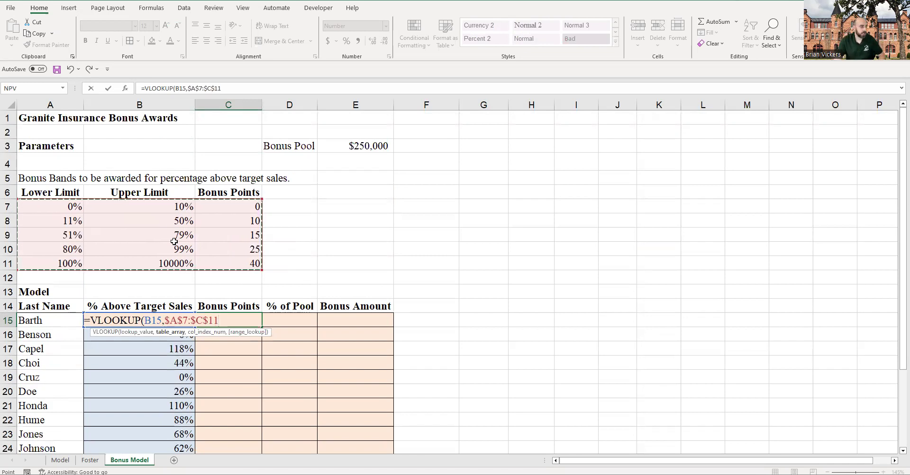
{"action": "type", "text": ",3"}
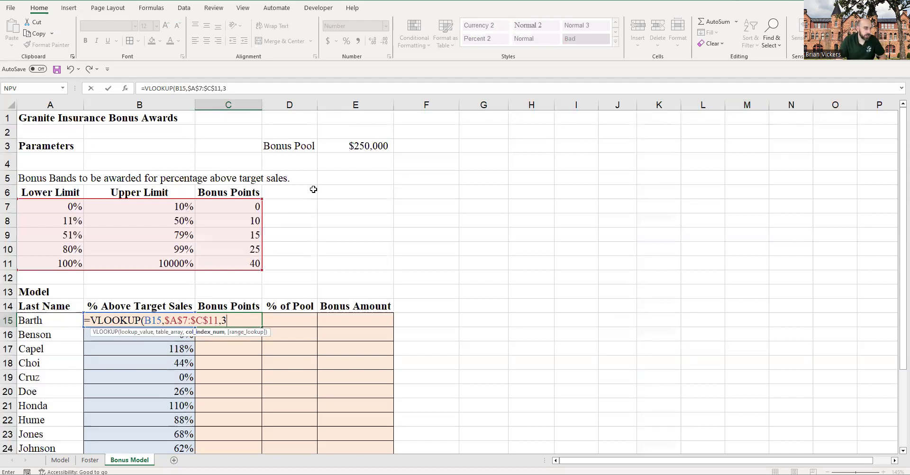
{"action": "type", "text": ")"}
{"action": "key", "text": "Return"}
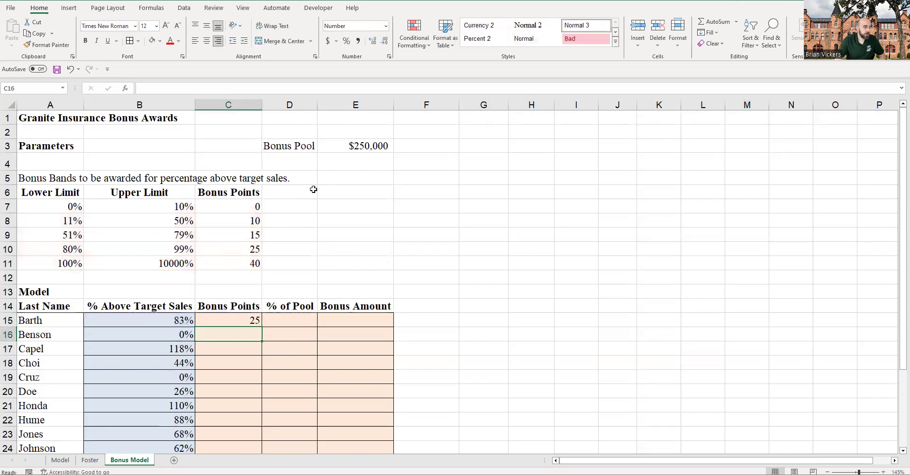
- Copy the VLOOKUP formula in C15 down through C29 to fill every employee's Bonus Points
{"action": "left_click", "coordinate": [255, 316]}
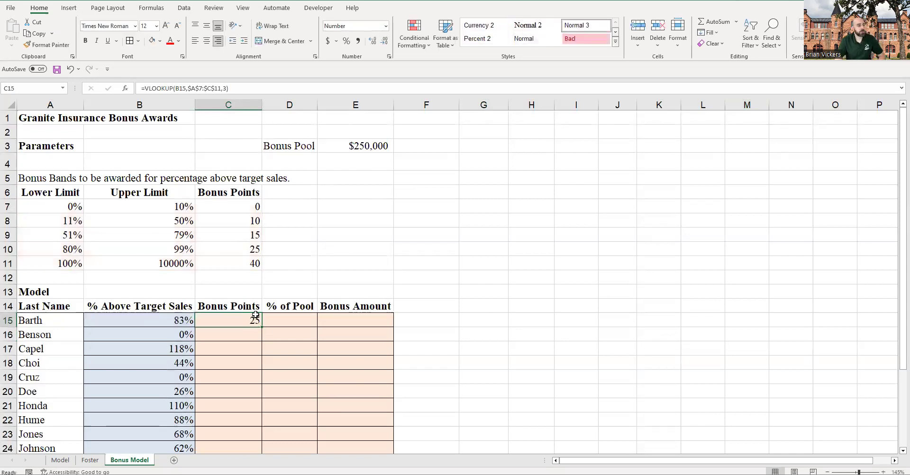
{"action": "left_click", "coordinate": [188, 318]}
{"action": "left_click_drag", "start_coordinate": [72, 249], "coordinate": [229, 248]}
{"action": "left_click", "coordinate": [230, 249]}
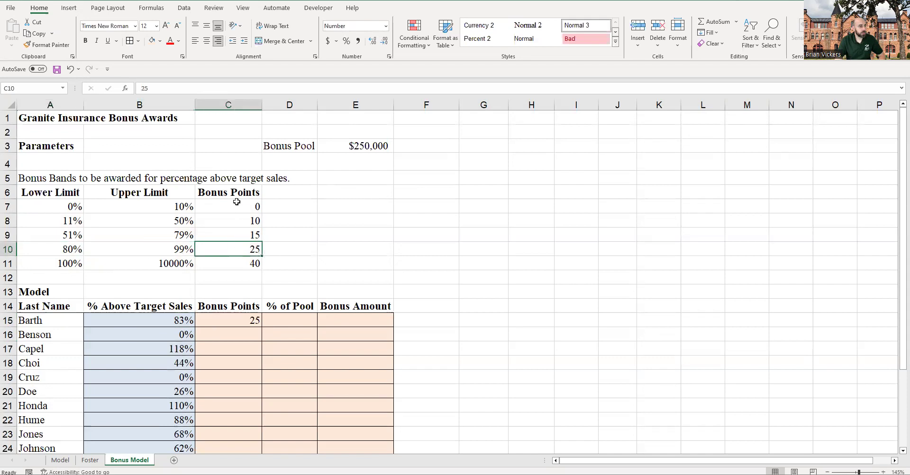
{"action": "left_click", "coordinate": [251, 321]}
{"action": "scroll", "coordinate": [299, 280], "scroll_direction": "down", "scroll_amount": 4}
{"action": "scroll", "coordinate": [298, 281], "scroll_direction": "up", "scroll_amount": 2}
{"action": "left_click_drag", "start_coordinate": [260, 242], "coordinate": [262, 436]}
- Compare several employees' % Above Target Sales and Bonus Points with the bonus bands in A7:C11, including the top band in row 11
{"action": "left_click", "coordinate": [178, 250]}
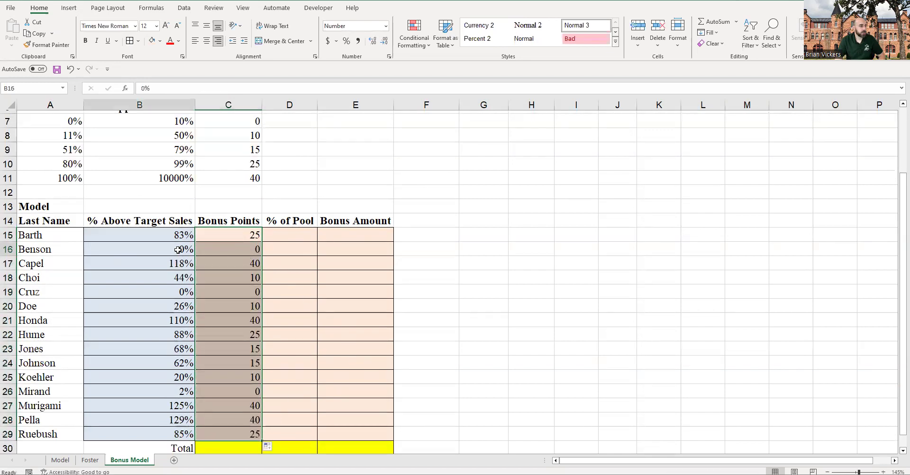
{"action": "left_click", "coordinate": [182, 264]}
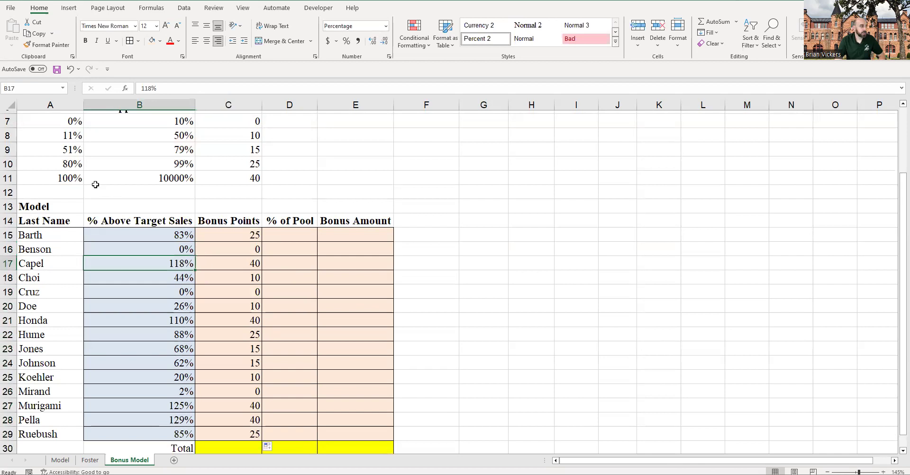
{"action": "left_click_drag", "start_coordinate": [71, 178], "coordinate": [232, 181]}
{"action": "scroll", "coordinate": [141, 189], "scroll_direction": "up", "scroll_amount": 2}
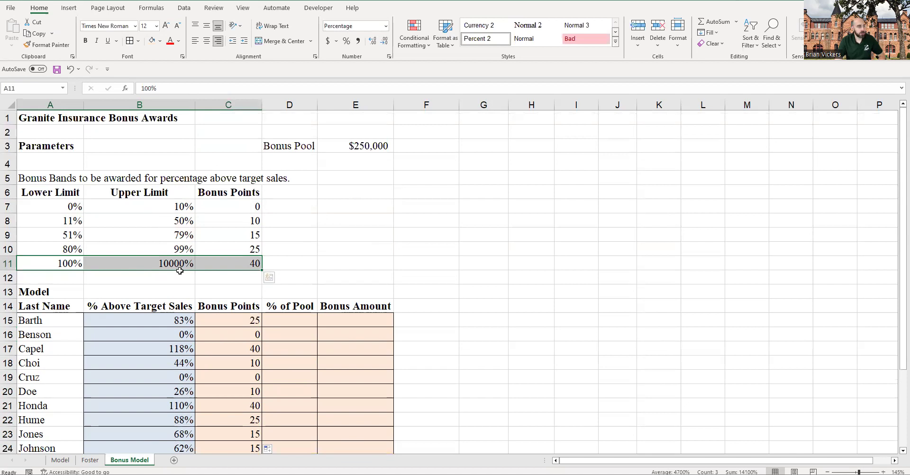
{"action": "left_click", "coordinate": [251, 260]}
{"action": "scroll", "coordinate": [251, 260], "scroll_direction": "down", "scroll_amount": 3}
{"action": "left_click", "coordinate": [241, 308]}
{"action": "left_click", "coordinate": [235, 364]}
{"action": "left_click", "coordinate": [226, 348]}
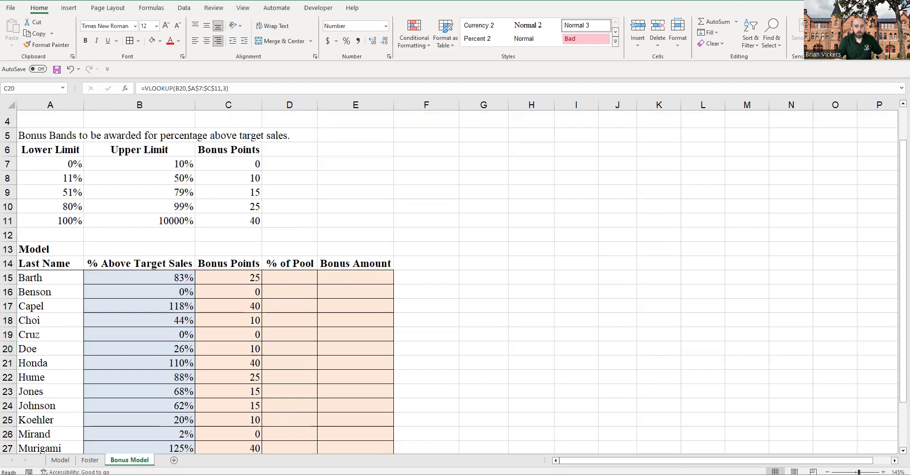
{"action": "scroll", "coordinate": [235, 266], "scroll_direction": "down", "scroll_amount": 4}
{"action": "left_click", "coordinate": [243, 315]}
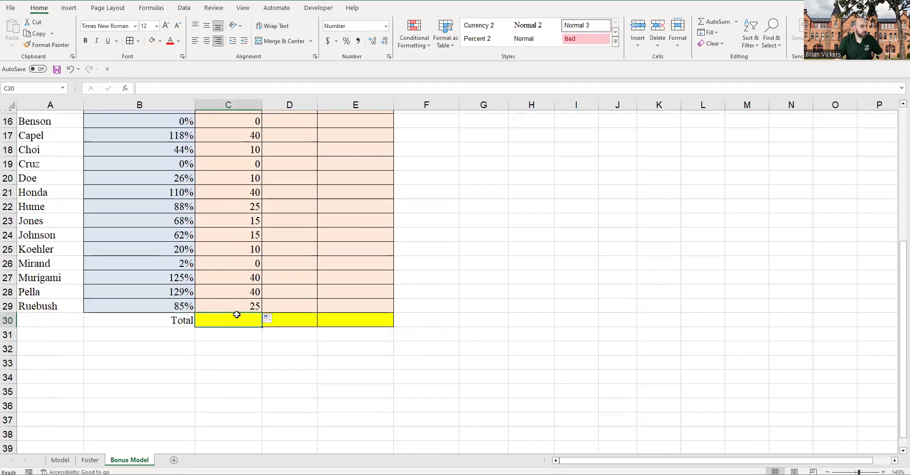
{"action": "type", "text": "=sum"}
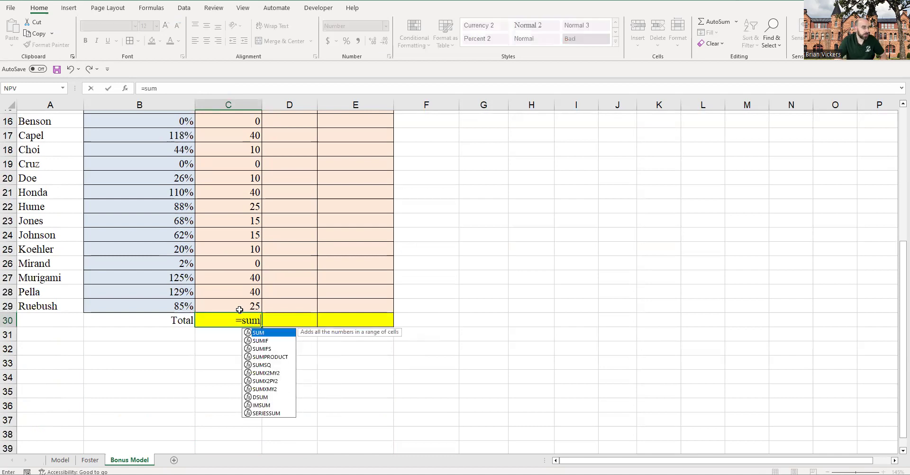
{"action": "key", "text": "Escape"}
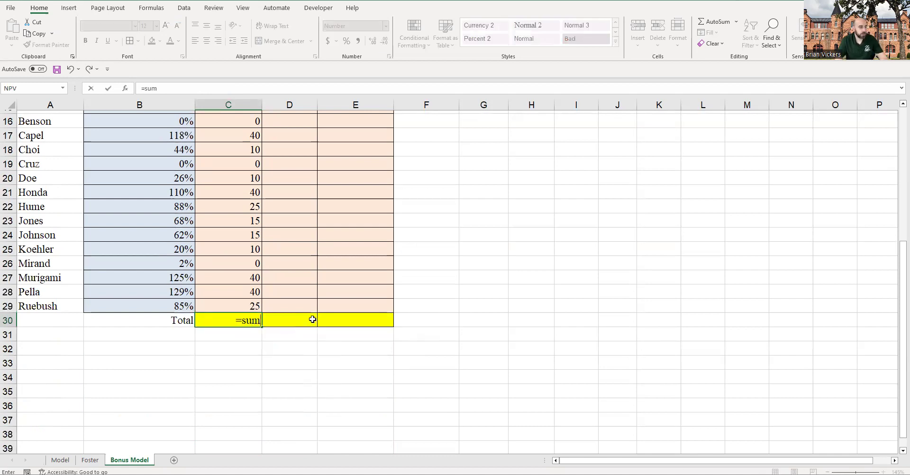
{"action": "key", "text": "Escape"}
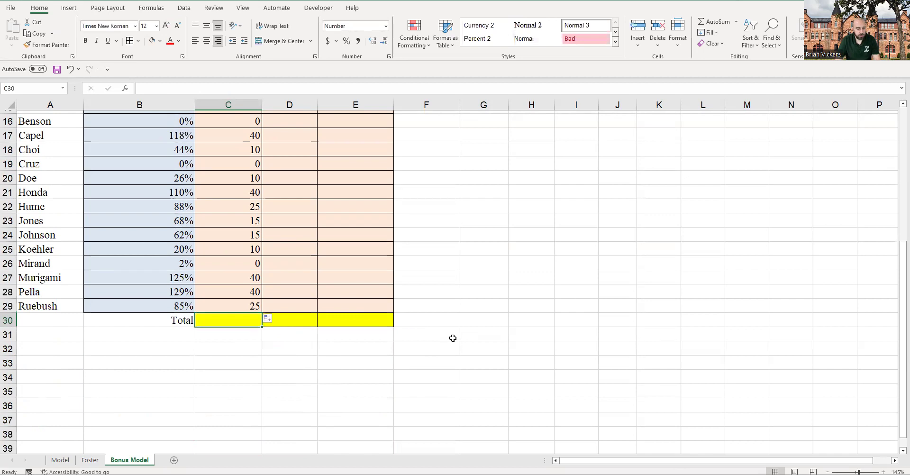
{"action": "double_click", "coordinate": [228, 319]}
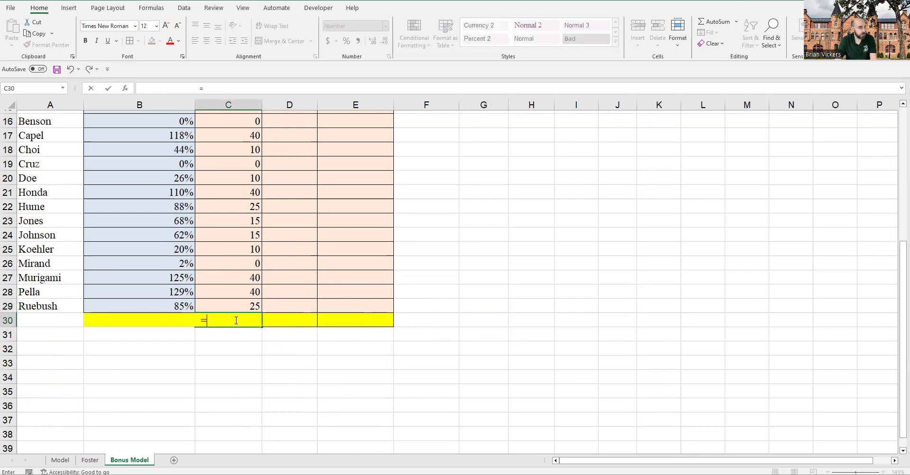
{"action": "key", "text": "Escape"}
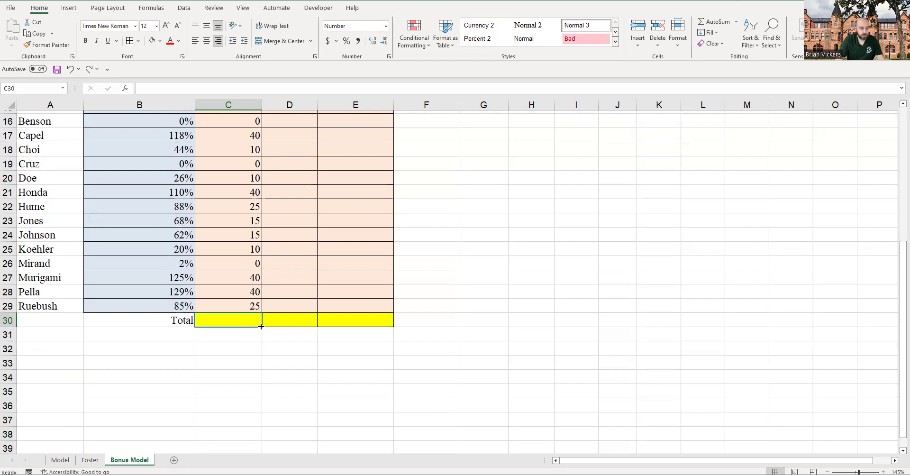
- Total the Bonus Points in C30 with =SUM(C15:C29)
{"action": "scroll", "coordinate": [295, 404], "scroll_direction": "up", "scroll_amount": 3}
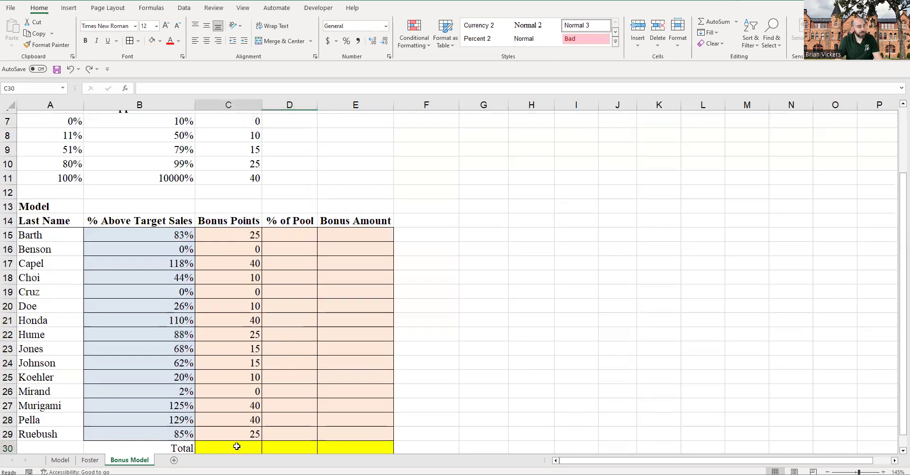
{"action": "scroll", "coordinate": [237, 447], "scroll_direction": "up", "scroll_amount": 1, "text": "ctrl"}
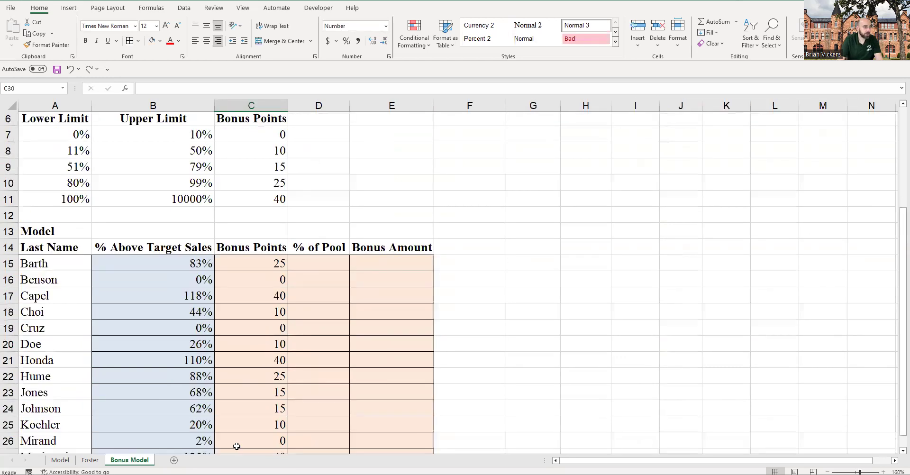
{"action": "scroll", "coordinate": [236, 353], "scroll_direction": "down", "scroll_amount": 1}
{"action": "scroll", "coordinate": [236, 354], "scroll_direction": "down", "scroll_amount": 4}
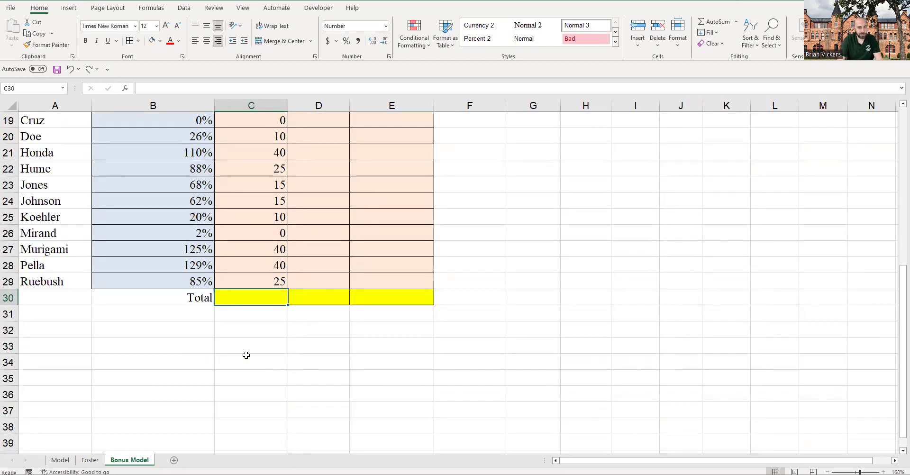
{"action": "scroll", "coordinate": [304, 344], "scroll_direction": "up", "scroll_amount": 1}
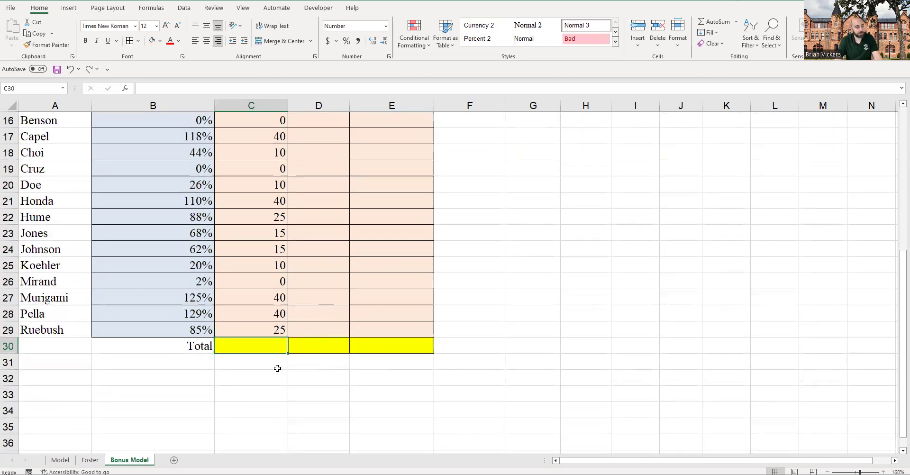
{"action": "scroll", "coordinate": [277, 369], "scroll_direction": "up", "scroll_amount": 1}
{"action": "type", "text": "=sum"}
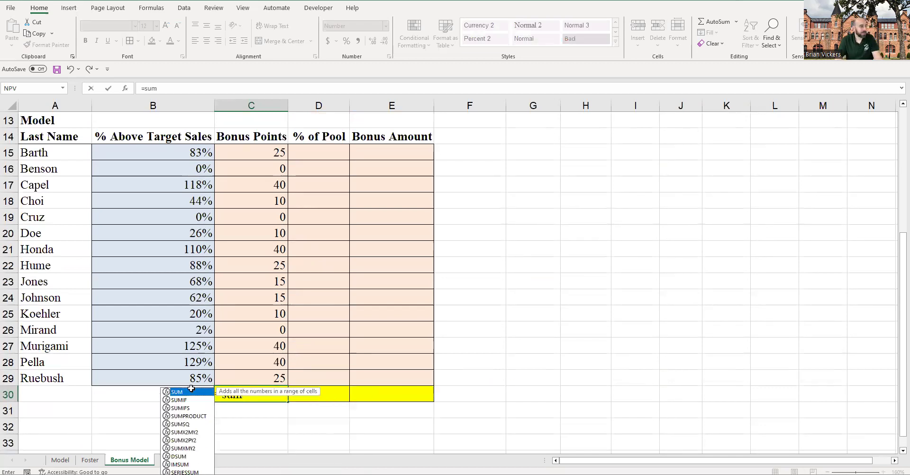
{"action": "double_click", "coordinate": [191, 392]}
{"action": "left_click_drag", "start_coordinate": [277, 377], "coordinate": [275, 152]}
{"action": "key", "text": "Return"}
{"action": "left_click", "coordinate": [279, 395]}
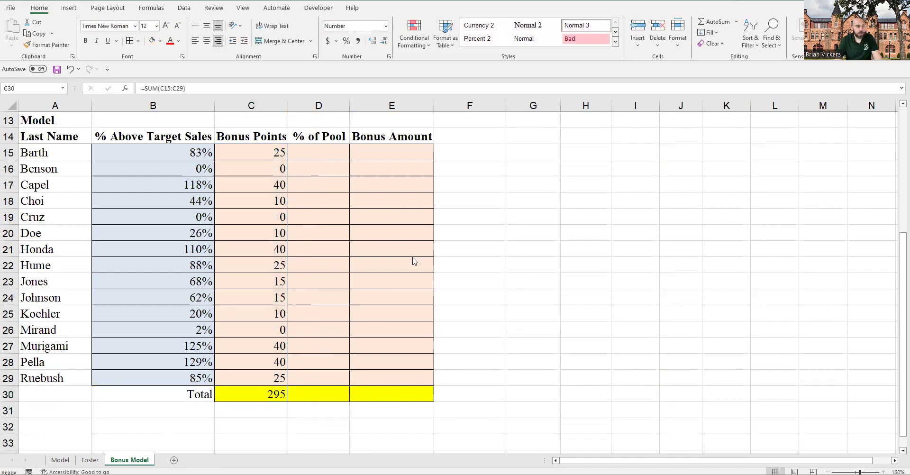
- Compare the first employee's Bonus Points in C15 with the total in C30 as the basis for % of Pool
{"action": "left_click", "coordinate": [309, 144]}
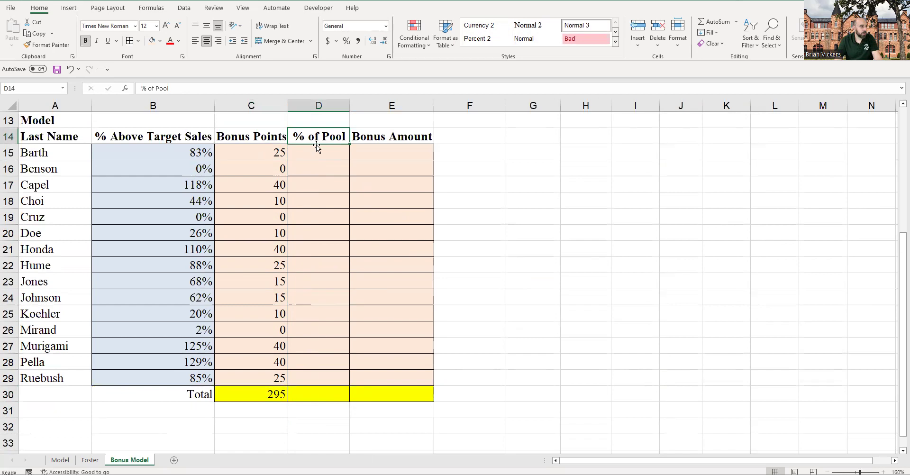
{"action": "left_click", "coordinate": [269, 392]}
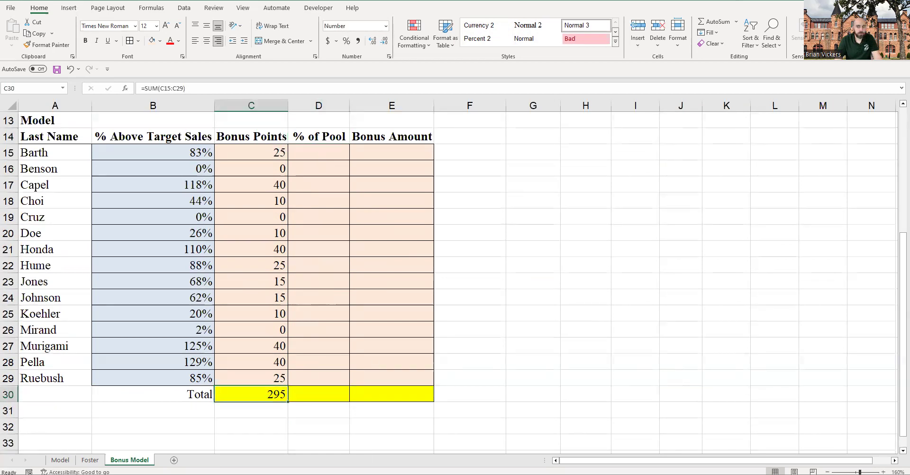
{"action": "left_click", "coordinate": [269, 153]}
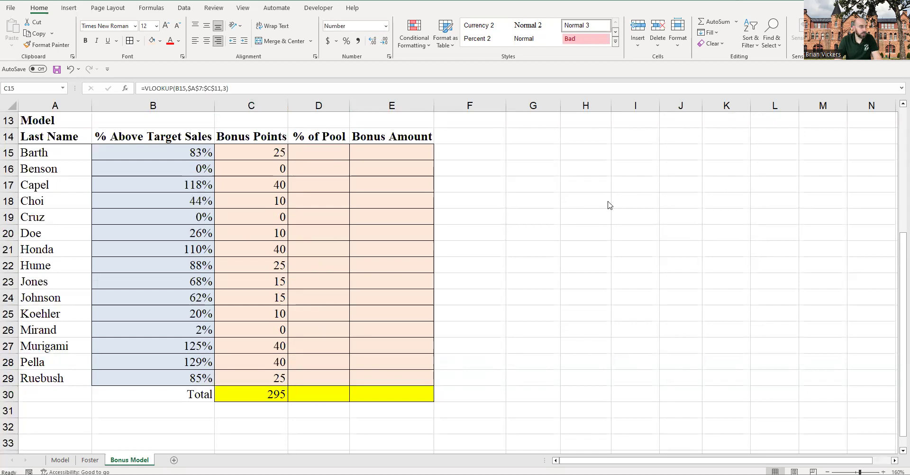
{"action": "left_click", "coordinate": [269, 147]}
{"action": "left_click", "coordinate": [274, 394]}
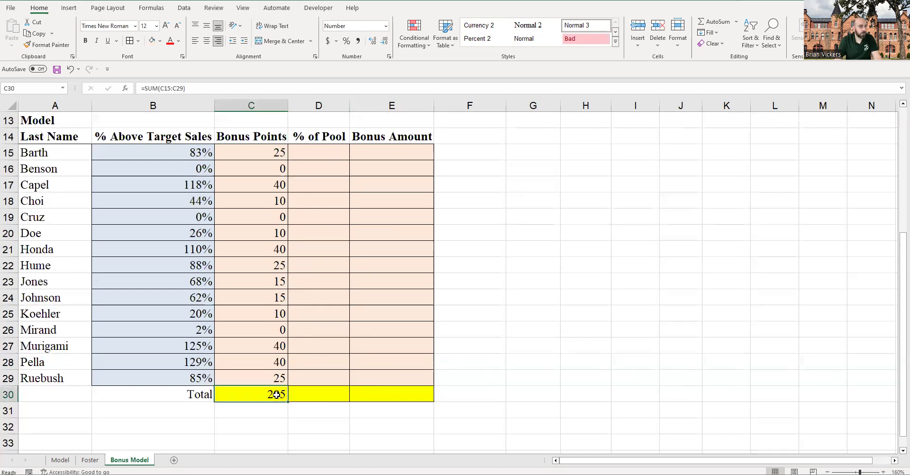
- Calculate the first employee's % of Pool in D15 with =C15/$C$30, keeping the total reference absolute
{"action": "left_click", "coordinate": [312, 151]}
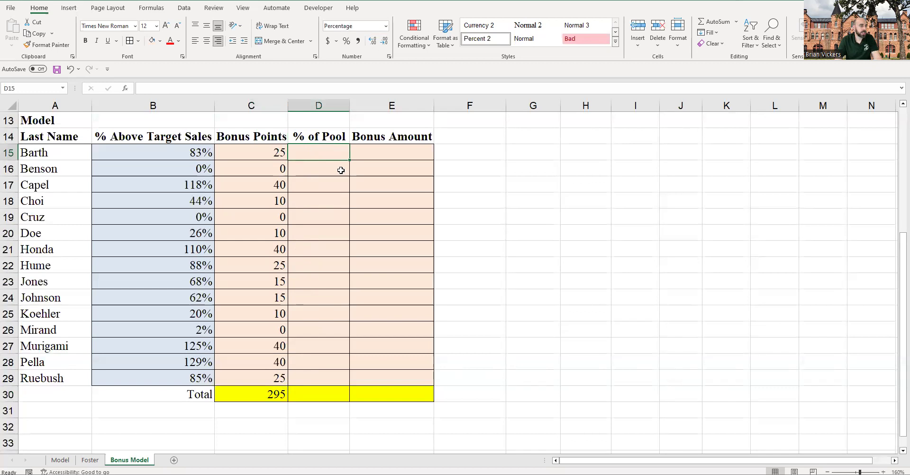
{"action": "scroll", "coordinate": [325, 137], "scroll_direction": "up", "scroll_amount": 4}
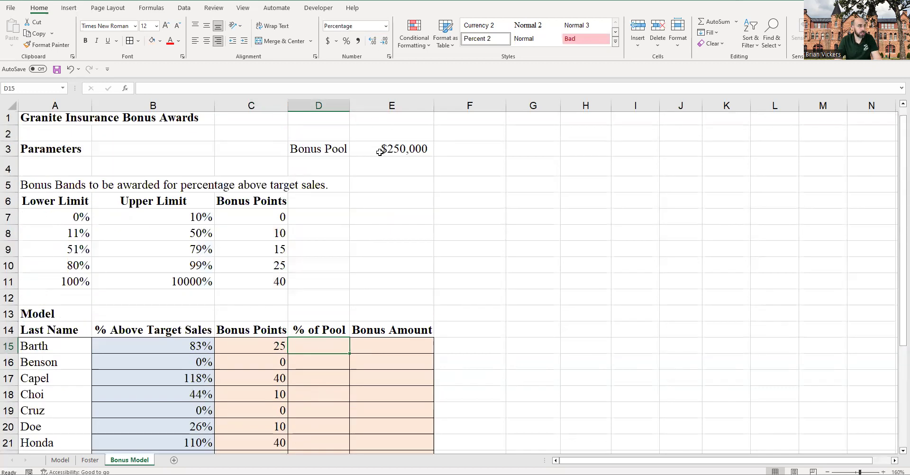
{"action": "scroll", "coordinate": [327, 214], "scroll_direction": "down", "scroll_amount": 3}
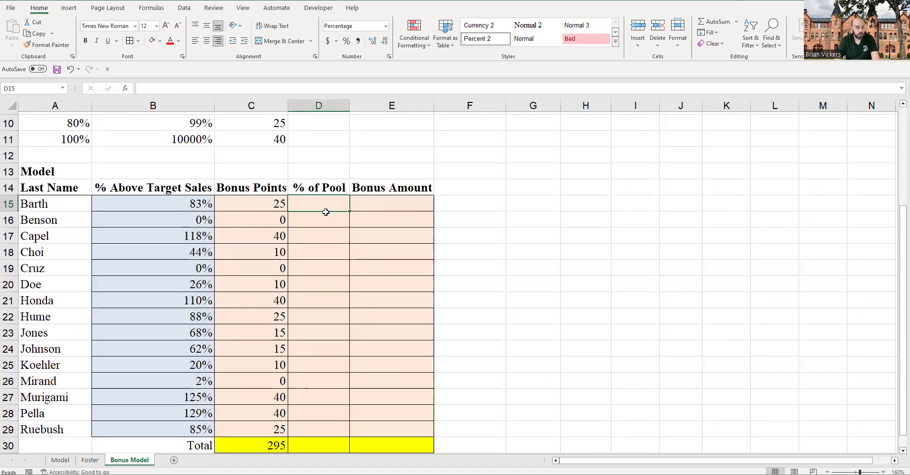
{"action": "type", "text": "="}
{"action": "left_click", "coordinate": [279, 203]}
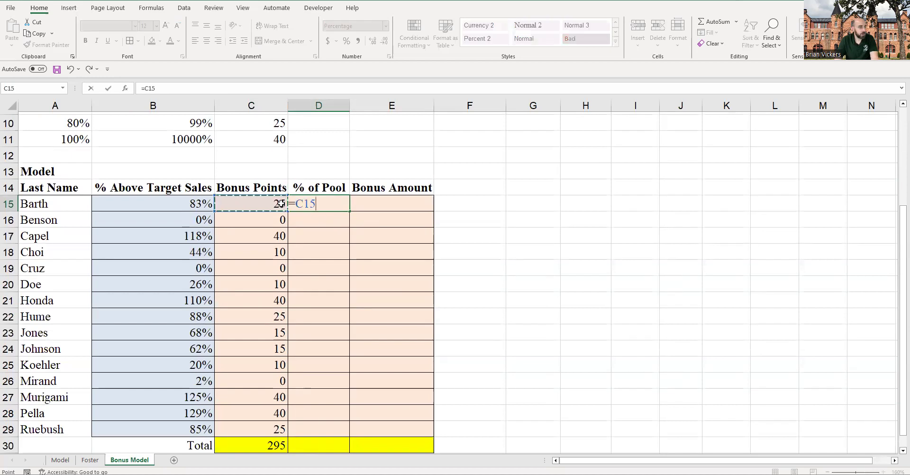
{"action": "type", "text": "/"}
{"action": "scroll", "coordinate": [262, 356], "scroll_direction": "down", "scroll_amount": 1}
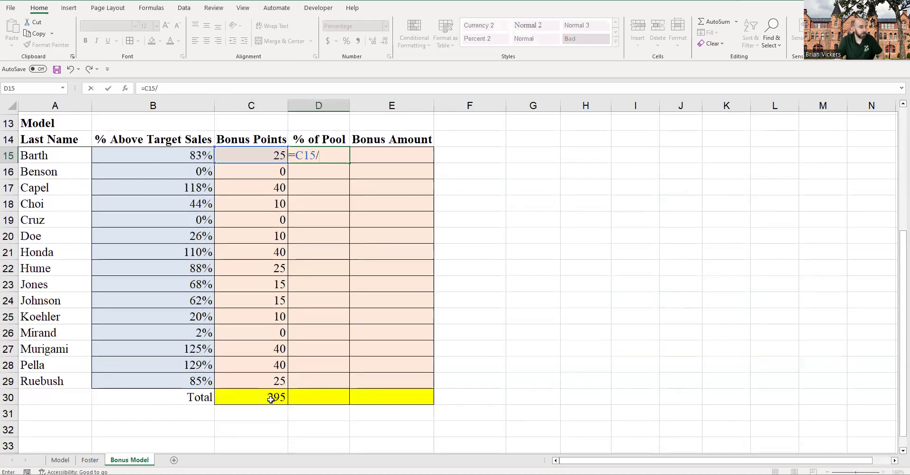
{"action": "left_click", "coordinate": [277, 398]}
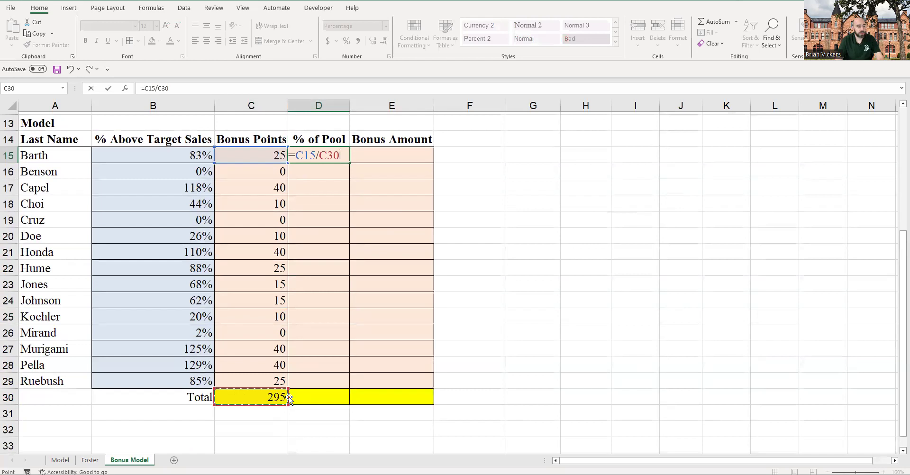
{"action": "key", "text": "F4"}
{"action": "key", "text": "Return"}
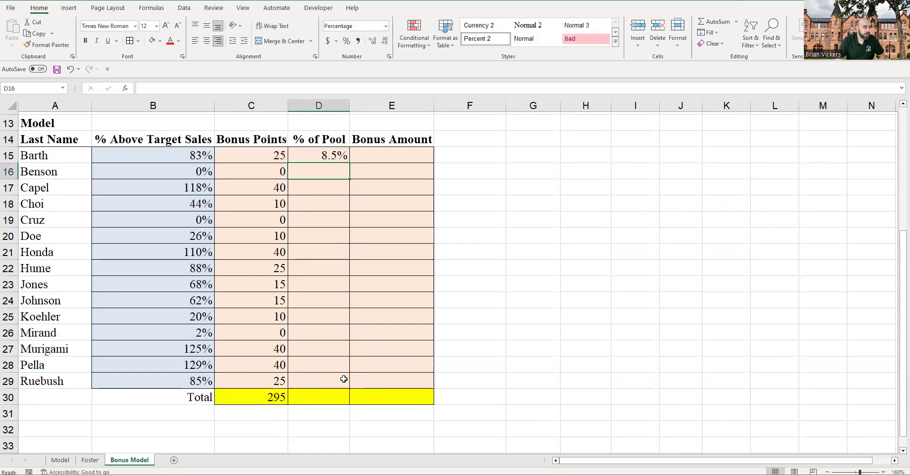
- Copy the % of Pool formula in D15 down through D29 and extend the total formula from C30 across to D30
{"action": "left_click", "coordinate": [327, 155]}
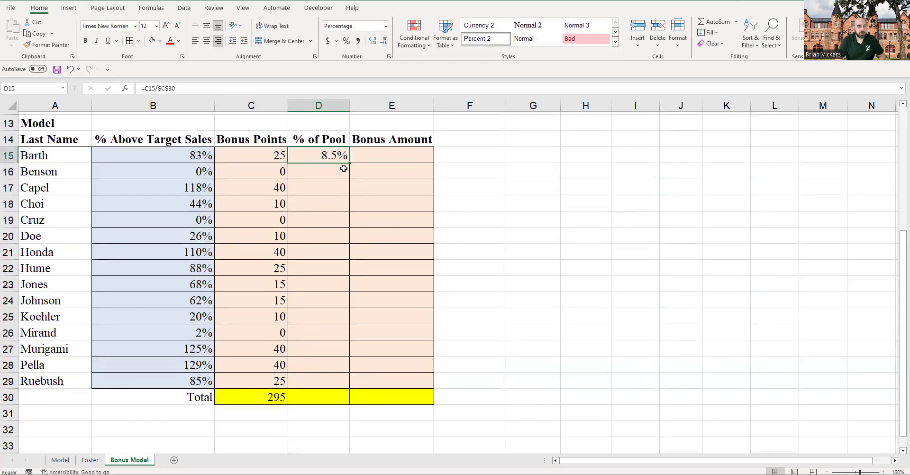
{"action": "left_click", "coordinate": [277, 154]}
{"action": "left_click", "coordinate": [266, 400]}
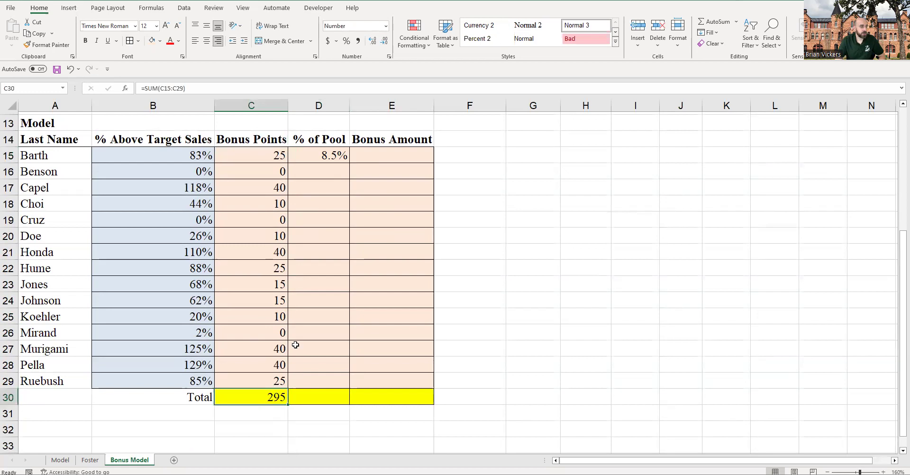
{"action": "left_click", "coordinate": [346, 157]}
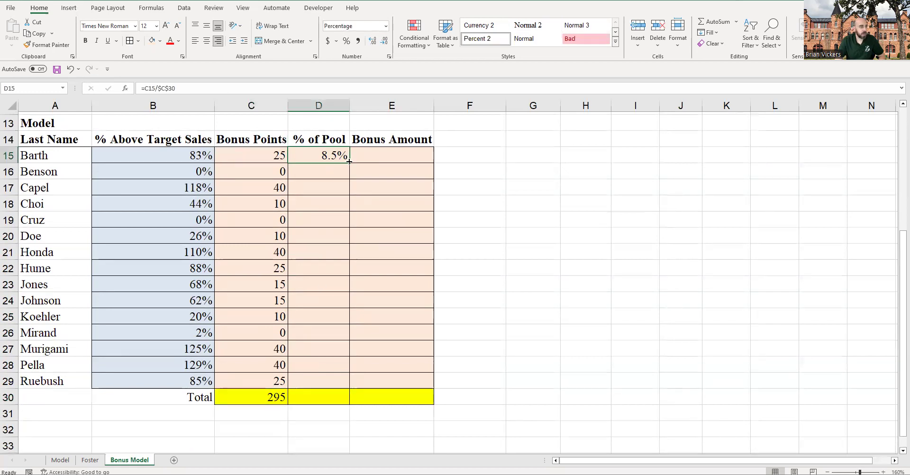
{"action": "double_click", "coordinate": [349, 162]}
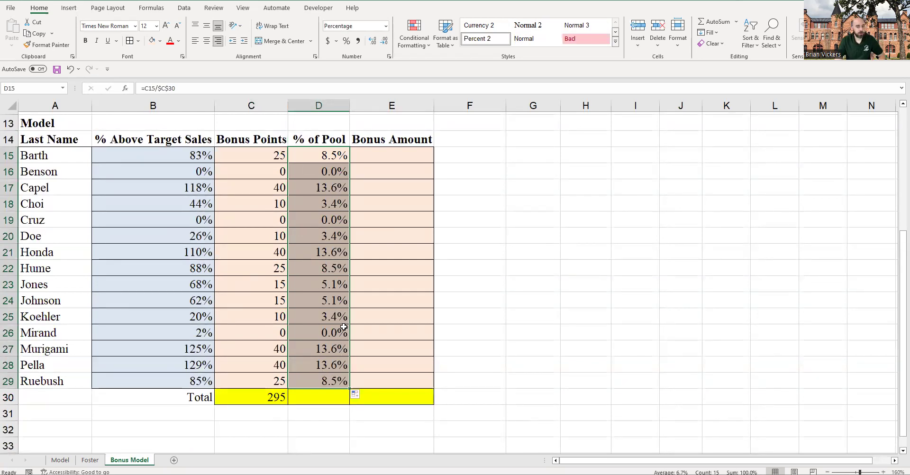
{"action": "left_click", "coordinate": [277, 404]}
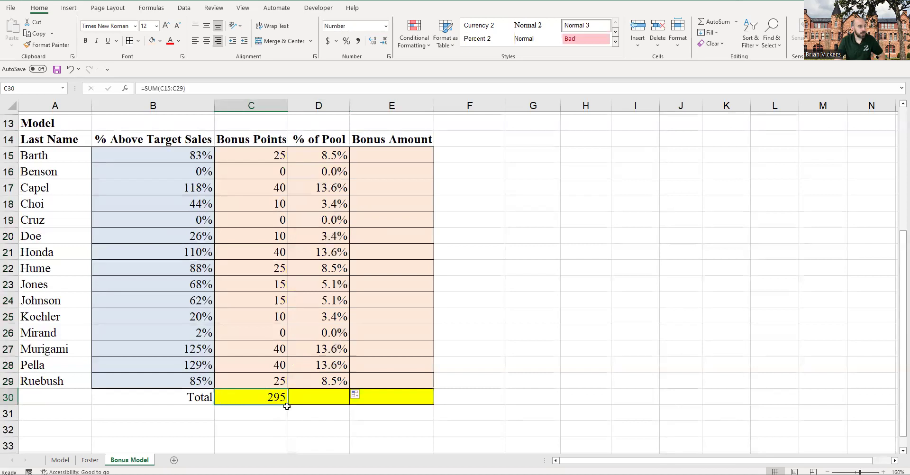
{"action": "left_click_drag", "start_coordinate": [289, 406], "coordinate": [345, 404]}
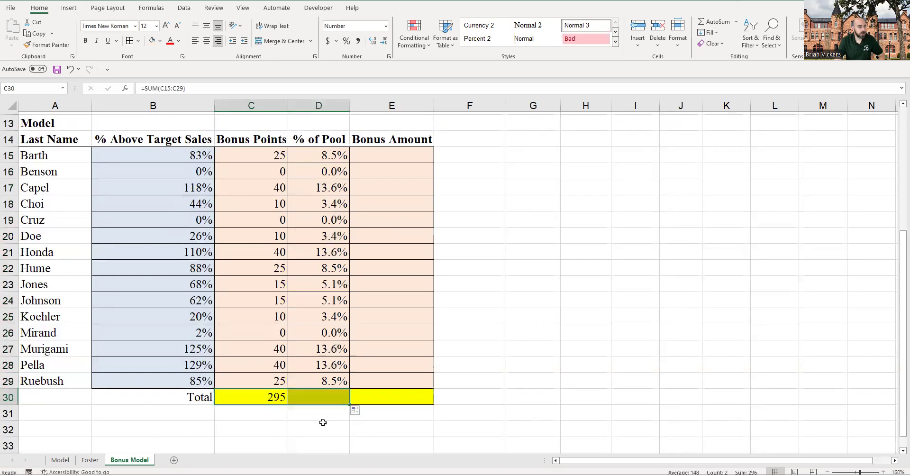
- Check the % of Pool total in D30 and format it as a percentage
{"action": "left_click", "coordinate": [332, 401]}
{"action": "left_click_drag", "start_coordinate": [339, 159], "coordinate": [332, 384]}
{"action": "left_click", "coordinate": [330, 396]}
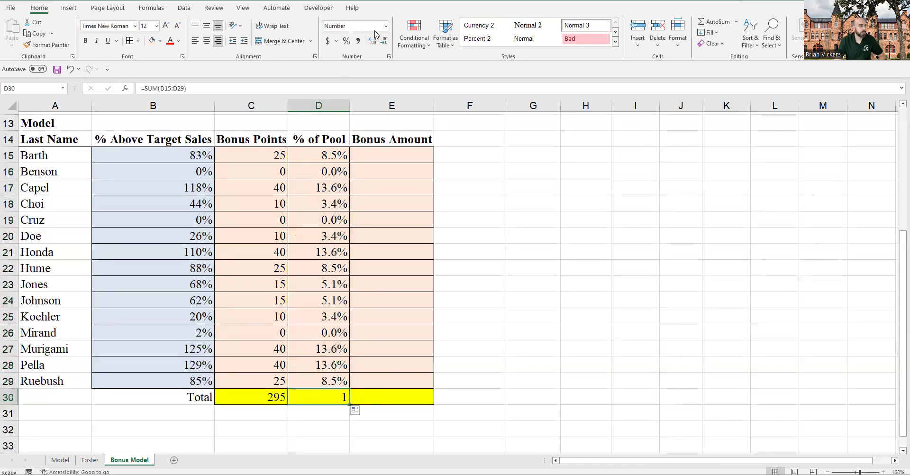
{"action": "left_click", "coordinate": [385, 25]}
{"action": "left_click", "coordinate": [382, 201]}
{"action": "left_click", "coordinate": [380, 393]}
{"action": "left_click", "coordinate": [861, 19]}
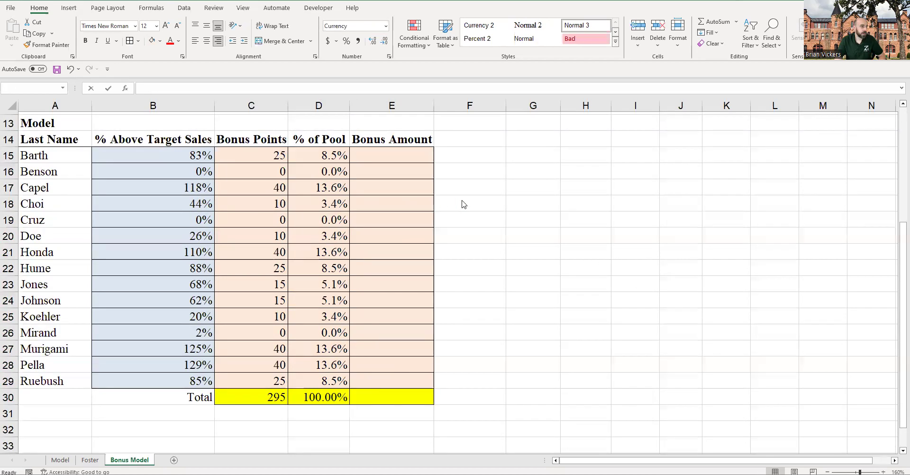
- Compare the employees' % of Pool values with the Bonus Pool in E3 as the basis for Bonus Amount
{"action": "scroll", "coordinate": [445, 209], "scroll_direction": "up", "scroll_amount": 3}
{"action": "left_click", "coordinate": [328, 308]}
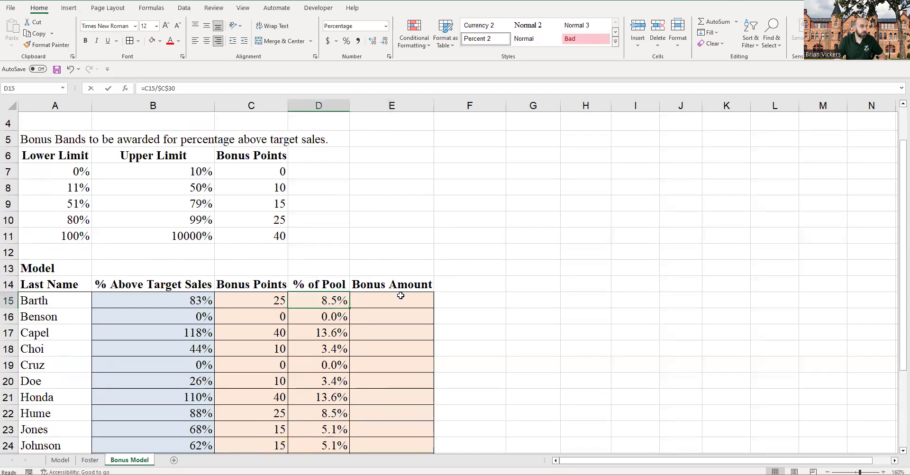
{"action": "scroll", "coordinate": [400, 294], "scroll_direction": "up", "scroll_amount": 1}
{"action": "left_click", "coordinate": [412, 151]}
{"action": "scroll", "coordinate": [351, 313], "scroll_direction": "down", "scroll_amount": 1}
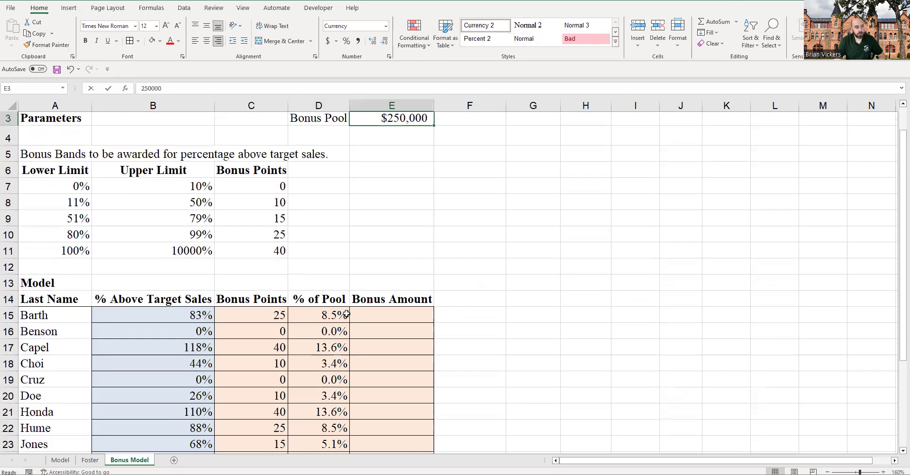
{"action": "left_click", "coordinate": [332, 301]}
{"action": "scroll", "coordinate": [399, 162], "scroll_direction": "up", "scroll_amount": 1}
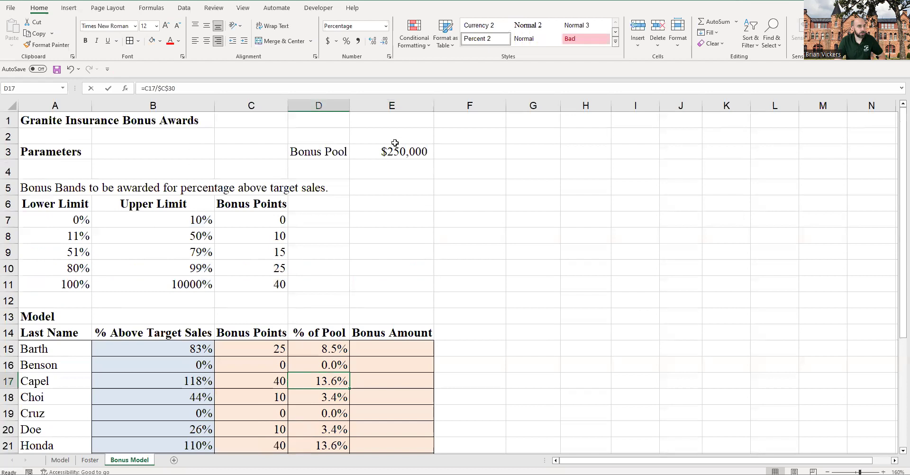
{"action": "left_click", "coordinate": [397, 151]}
- Calculate the first employee's Bonus Amount in E15 with =D15*$E$3, keeping the Bonus Pool reference absolute
{"action": "left_click", "coordinate": [368, 353]}
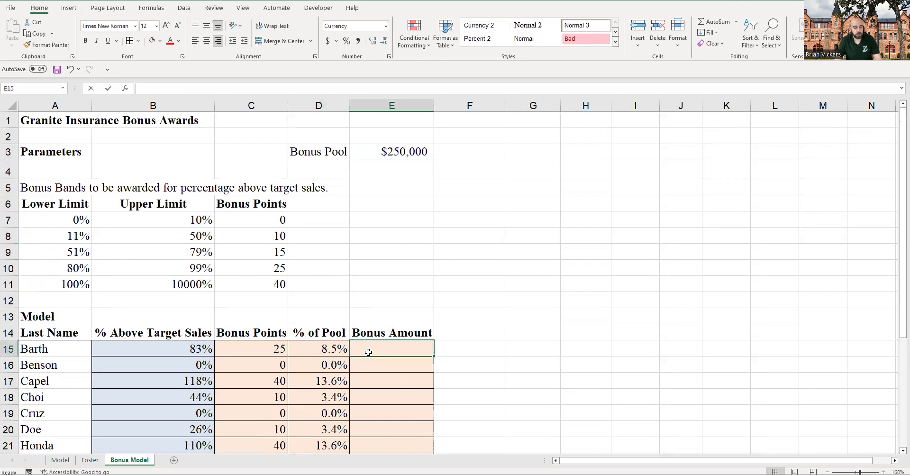
{"action": "type", "text": "="}
{"action": "left_click", "coordinate": [332, 349]}
{"action": "type", "text": "*"}
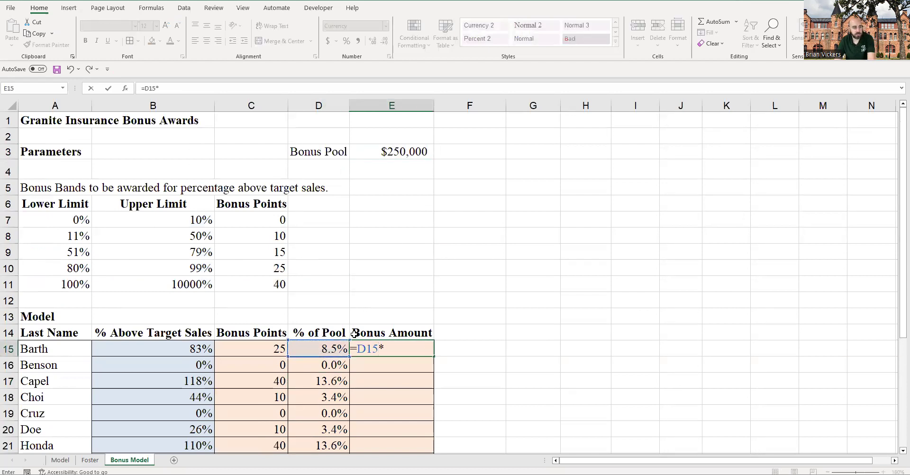
{"action": "left_click", "coordinate": [394, 152]}
{"action": "key", "text": "F4"}
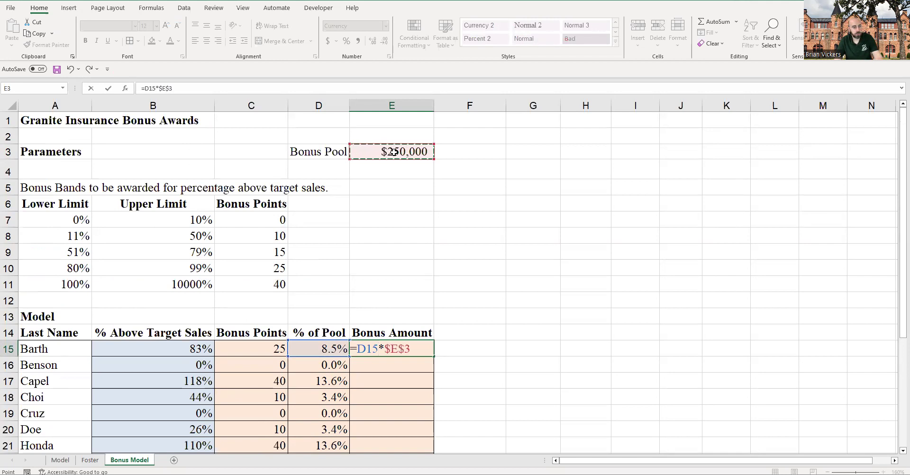
{"action": "key", "text": "Return"}
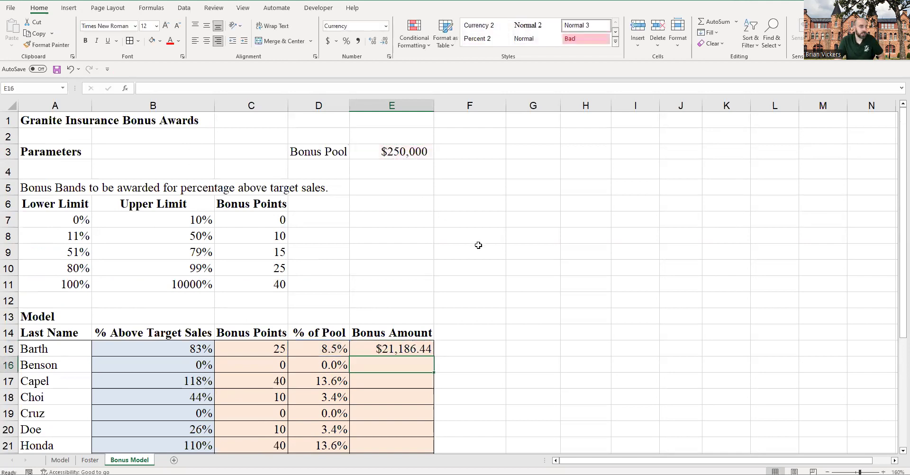
- Copy the Bonus Amount formula in E15 down through E29
{"action": "scroll", "coordinate": [430, 298], "scroll_direction": "down", "scroll_amount": 1}
{"action": "left_click", "coordinate": [430, 299]}
{"action": "left_click_drag", "start_coordinate": [434, 309], "coordinate": [431, 382]}
{"action": "scroll", "coordinate": [470, 266], "scroll_direction": "down", "scroll_amount": 1}
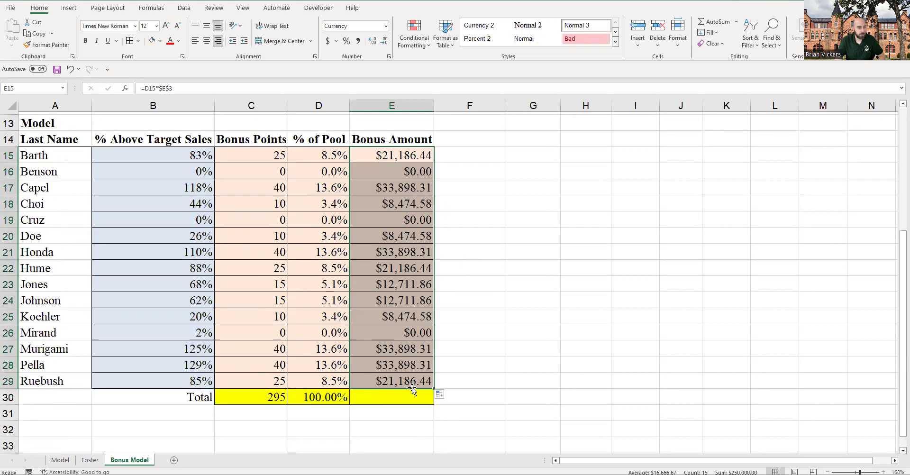
- Try to total the Bonus Amount column by extending the total formula from D30 across to E30
{"action": "left_click", "coordinate": [392, 405]}
{"action": "left_click", "coordinate": [348, 403]}
{"action": "left_click_drag", "start_coordinate": [349, 405], "coordinate": [403, 401]}
{"action": "left_click", "coordinate": [392, 399]}
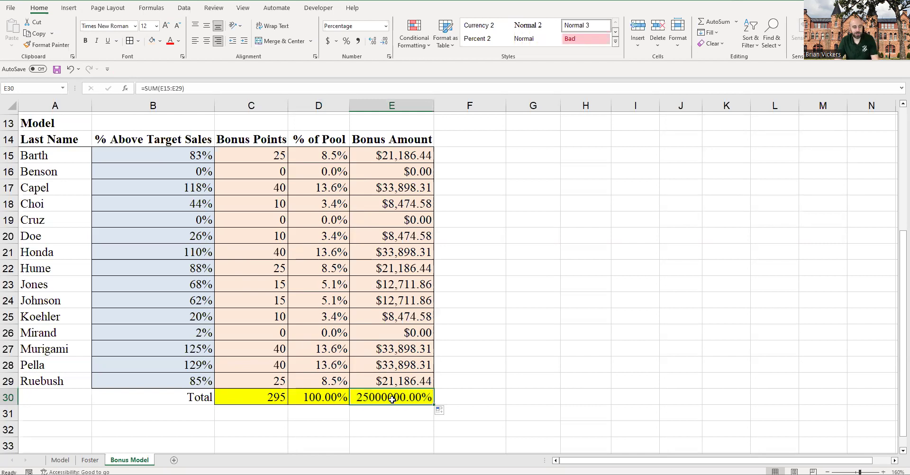
{"action": "key", "text": "Delete"}
- Total the Bonus Amount column in E30 with =SUM(E15:E29)
{"action": "type", "text": "=sum"}
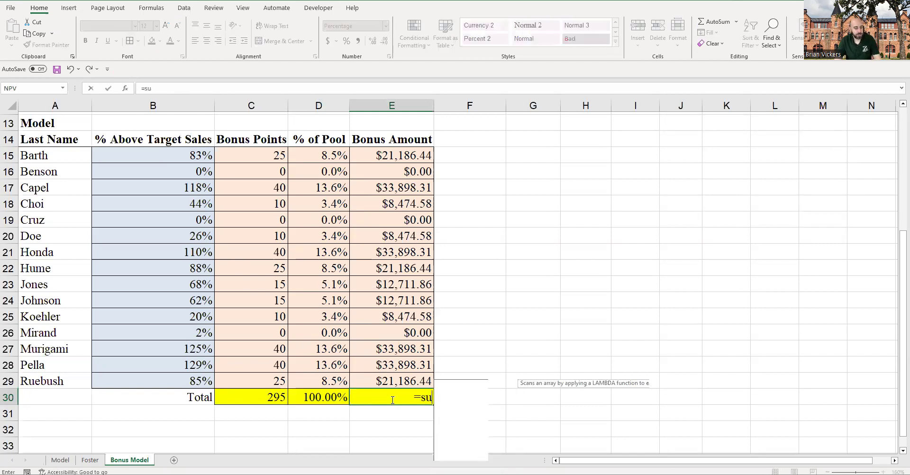
{"action": "double_click", "coordinate": [455, 392]}
{"action": "left_click_drag", "start_coordinate": [428, 383], "coordinate": [425, 159]}
{"action": "key", "text": "Return"}
{"action": "left_click", "coordinate": [418, 397]}
- Review the % of Pool and Bonus Amount columns with their totals, and examine the VLOOKUP formula in C15 and its bonus bands range
{"action": "scroll", "coordinate": [465, 383], "scroll_direction": "up", "scroll_amount": 4}
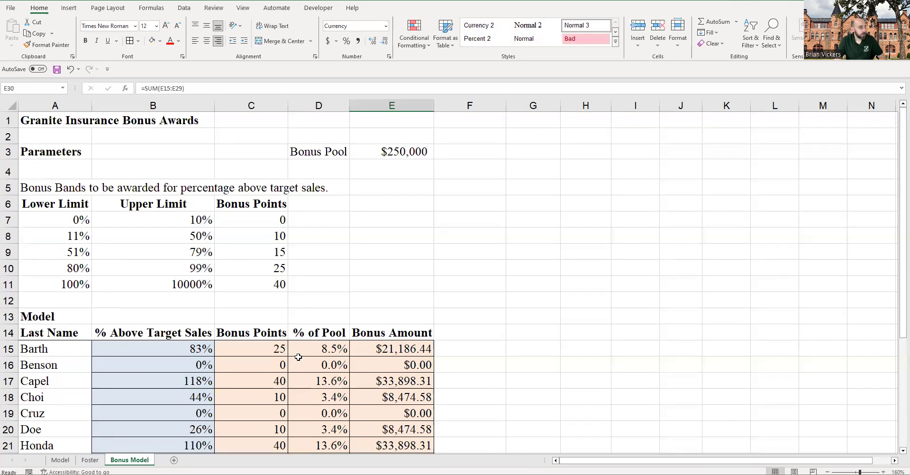
{"action": "scroll", "coordinate": [298, 357], "scroll_direction": "down", "scroll_amount": 3}
{"action": "left_click_drag", "start_coordinate": [309, 188], "coordinate": [440, 445]}
{"action": "left_click", "coordinate": [476, 291]}
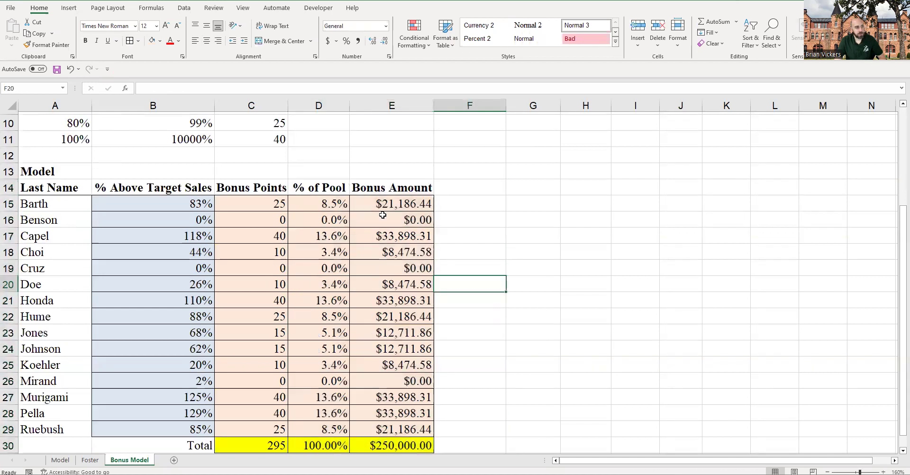
{"action": "left_click", "coordinate": [266, 203]}
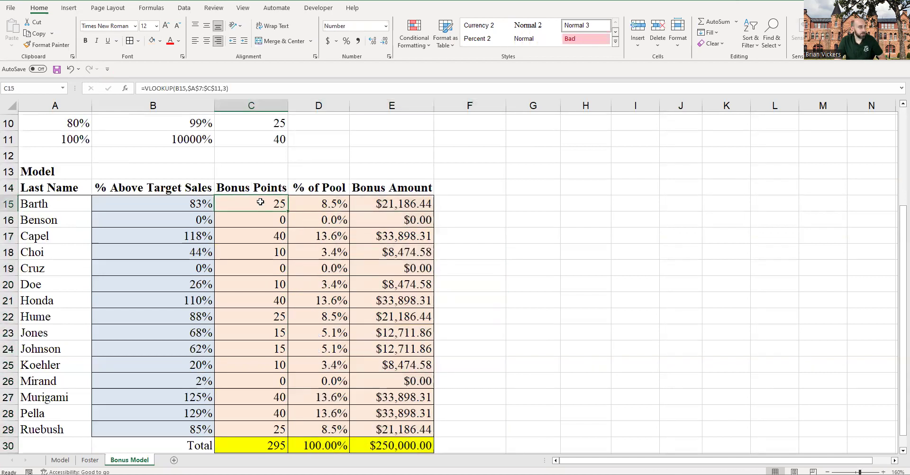
{"action": "left_click", "coordinate": [229, 89]}
{"action": "scroll", "coordinate": [229, 177], "scroll_direction": "up", "scroll_amount": 3}
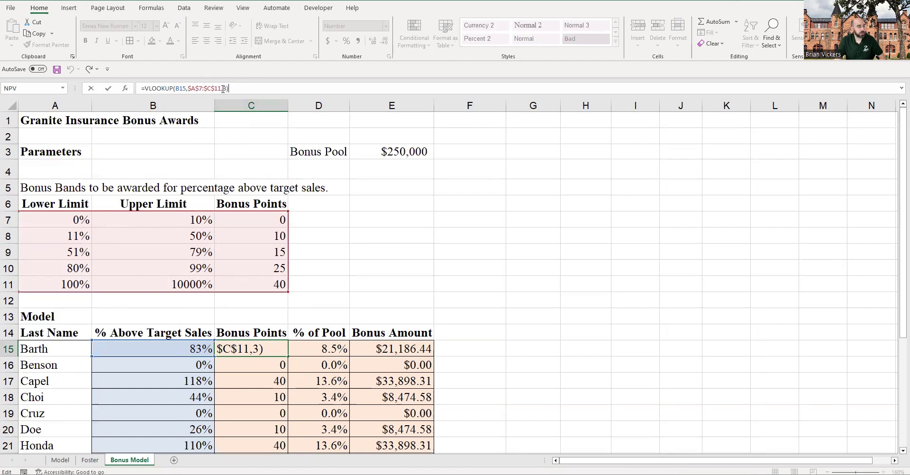
{"action": "left_click", "coordinate": [473, 270]}
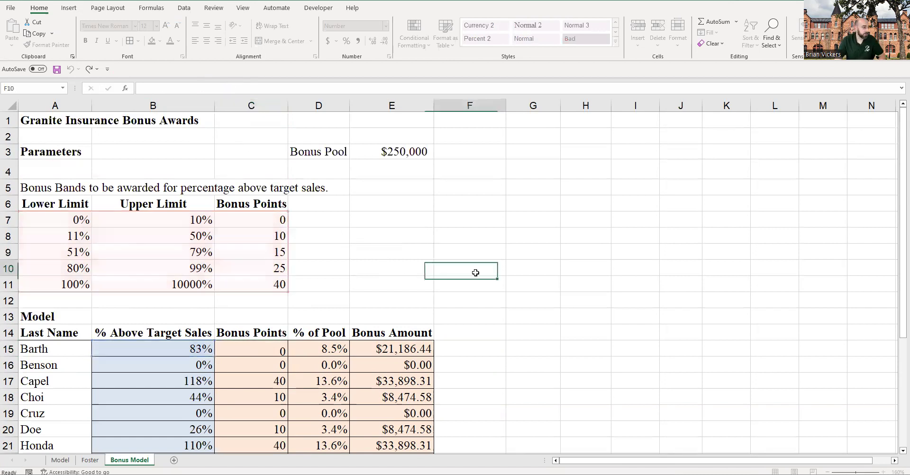